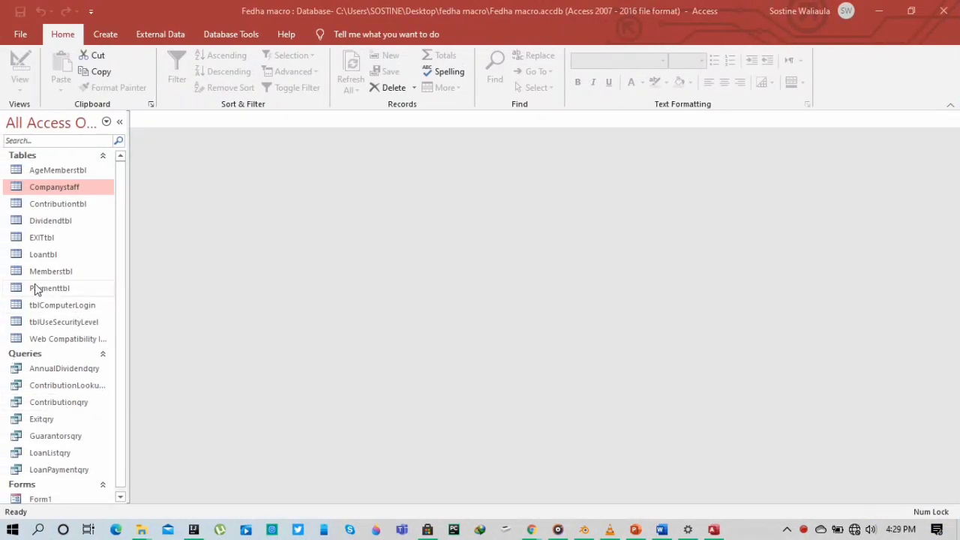
Open the Memberstbl table in Design View.
left_click(63, 180)
left_click(67, 275)
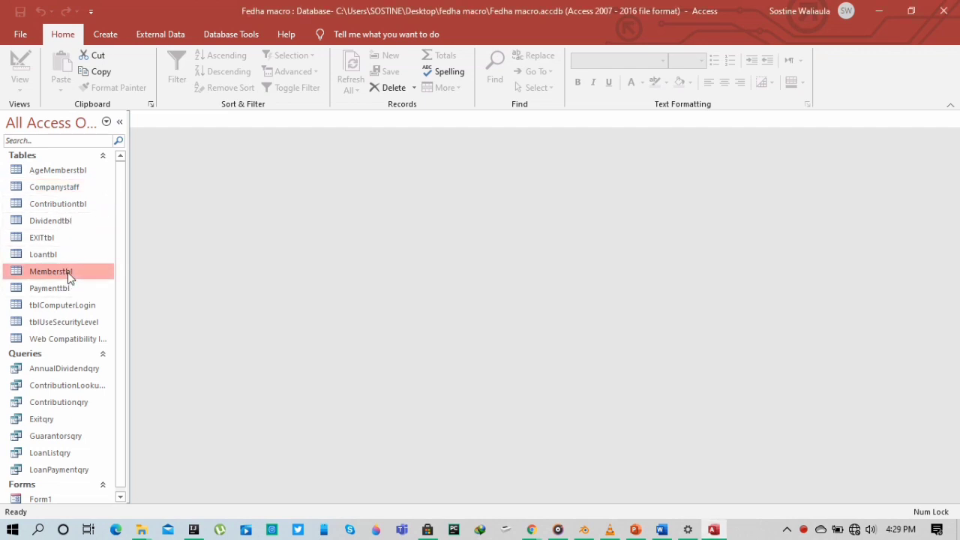
right_click(68, 275)
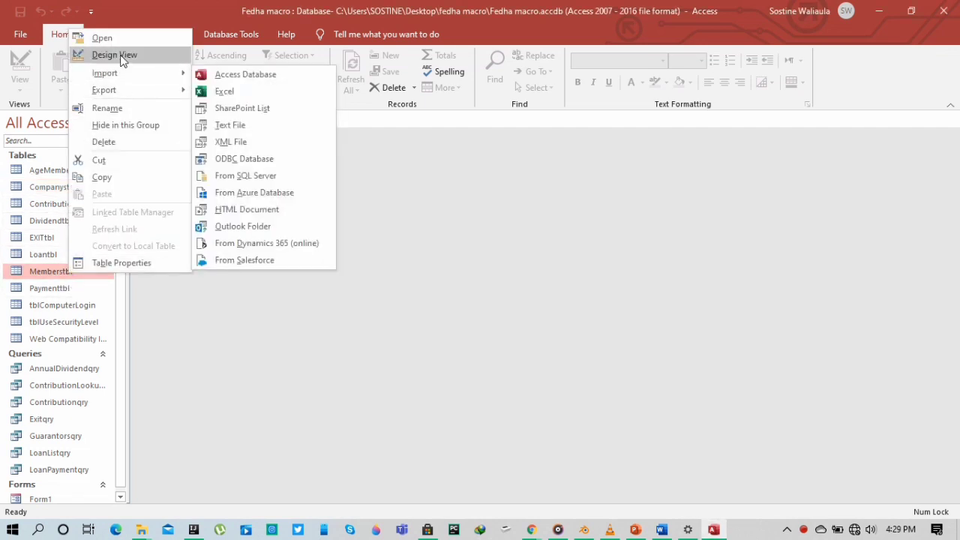
left_click(122, 56)
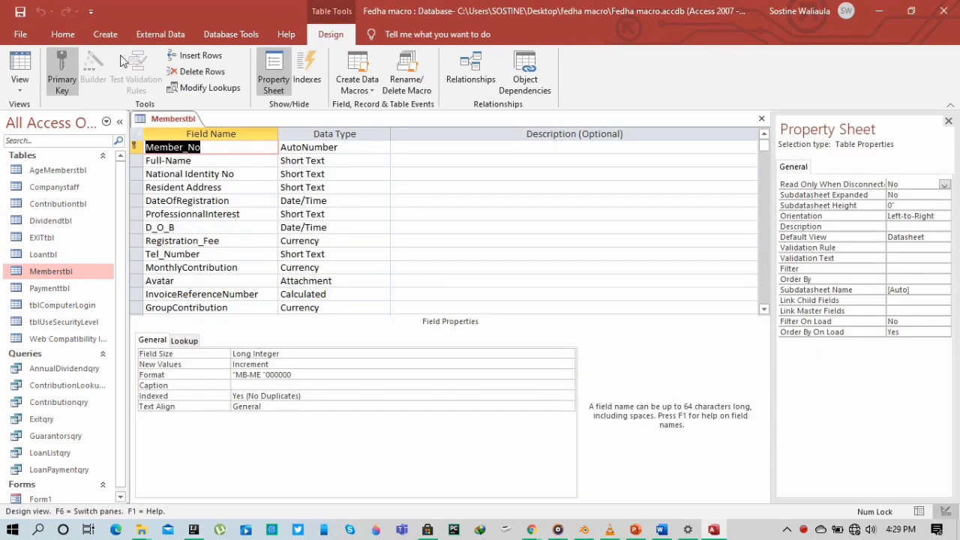
Go through the Memberstbl fields one by one from Full-Name to GroupExit, examining each field's name and properties.
left_click(209, 160)
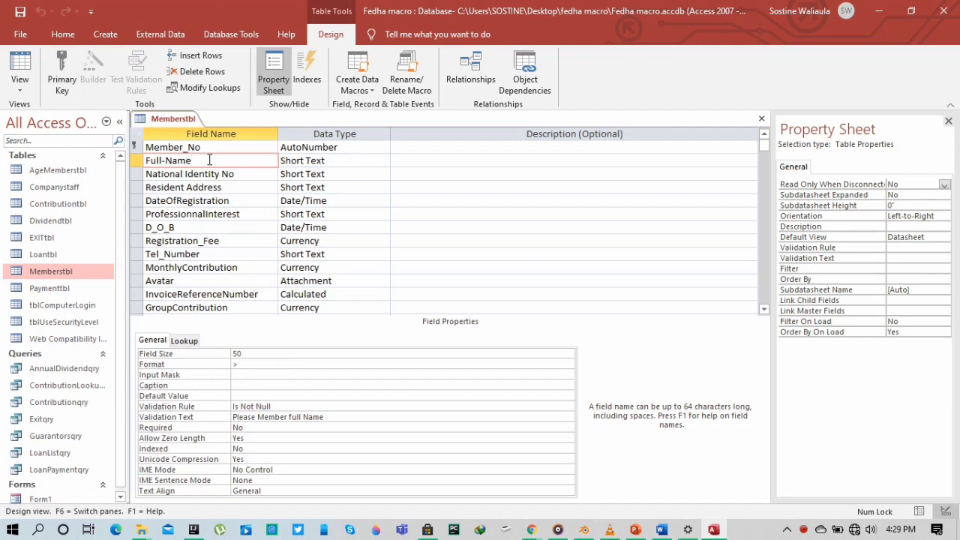
left_click(223, 175)
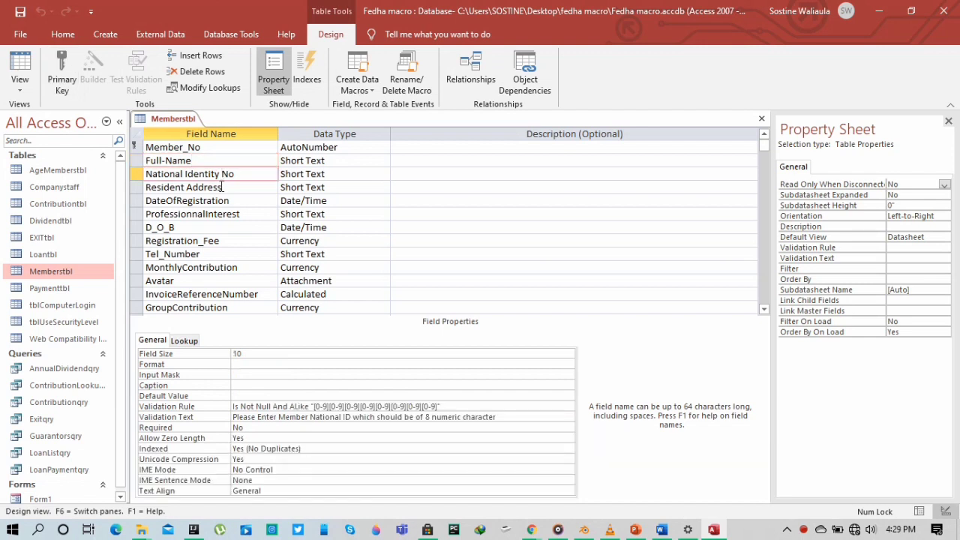
left_click(222, 187)
left_click(219, 200)
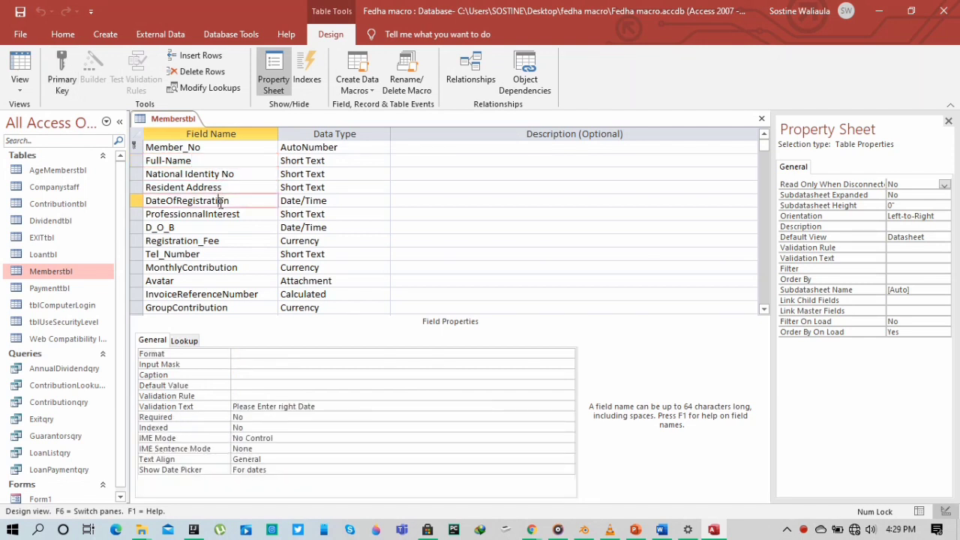
left_click(223, 214)
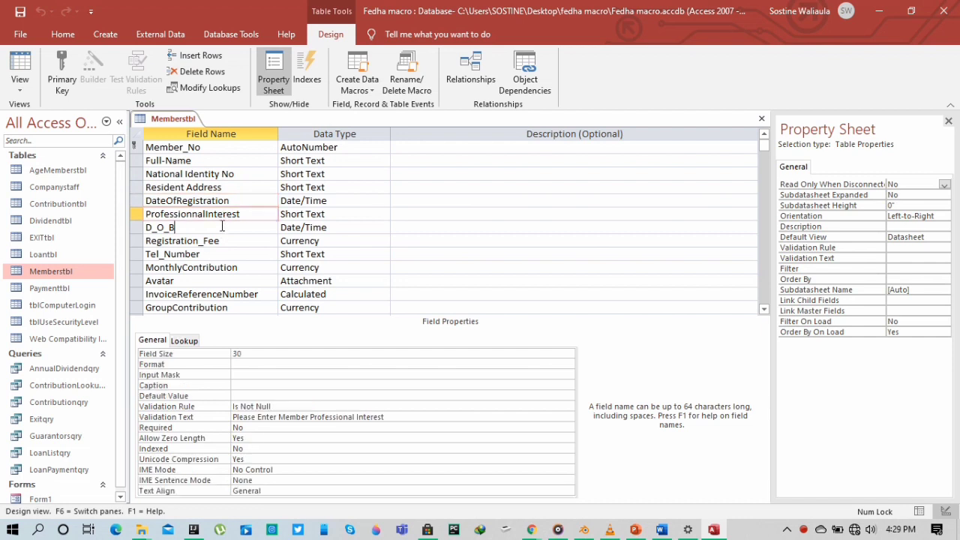
left_click(220, 228)
left_click(218, 240)
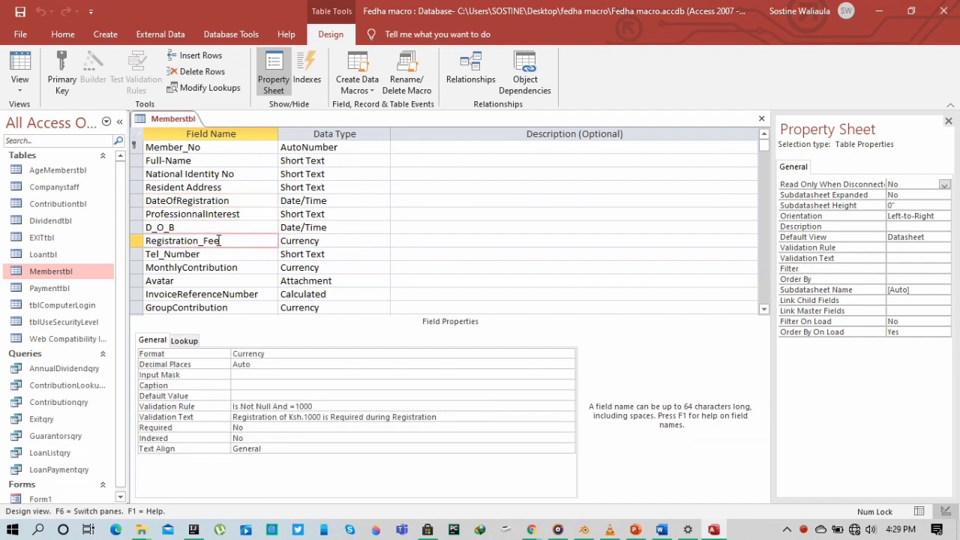
left_click(219, 254)
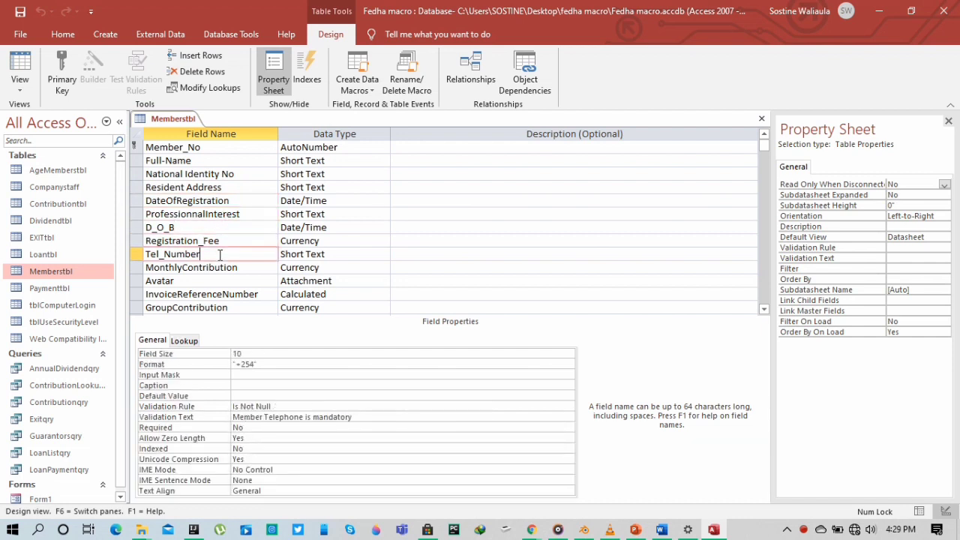
left_click(219, 267)
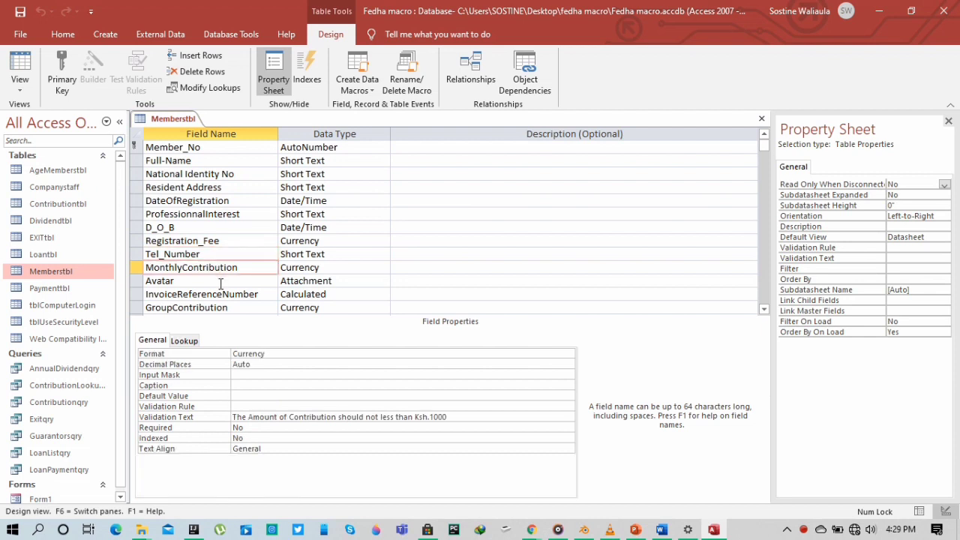
left_click(220, 282)
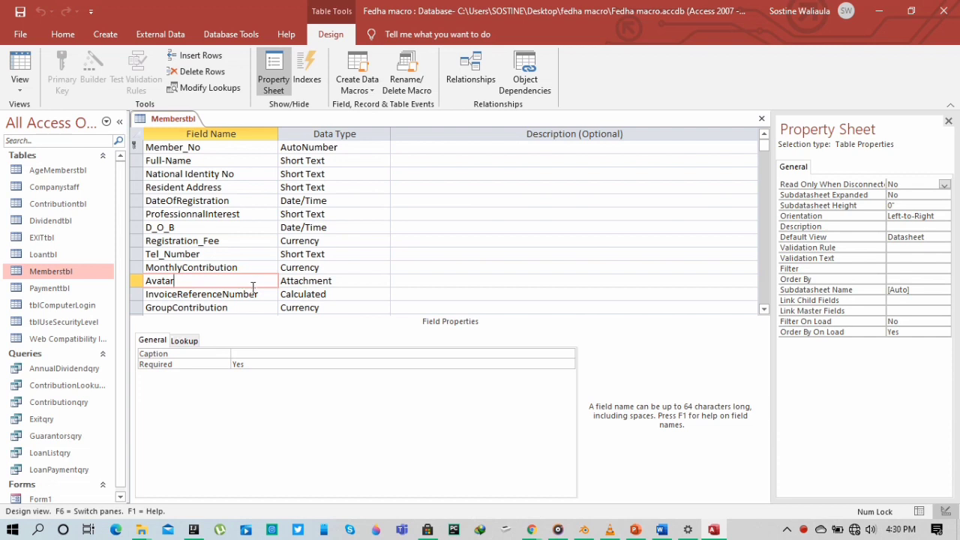
left_click(255, 296)
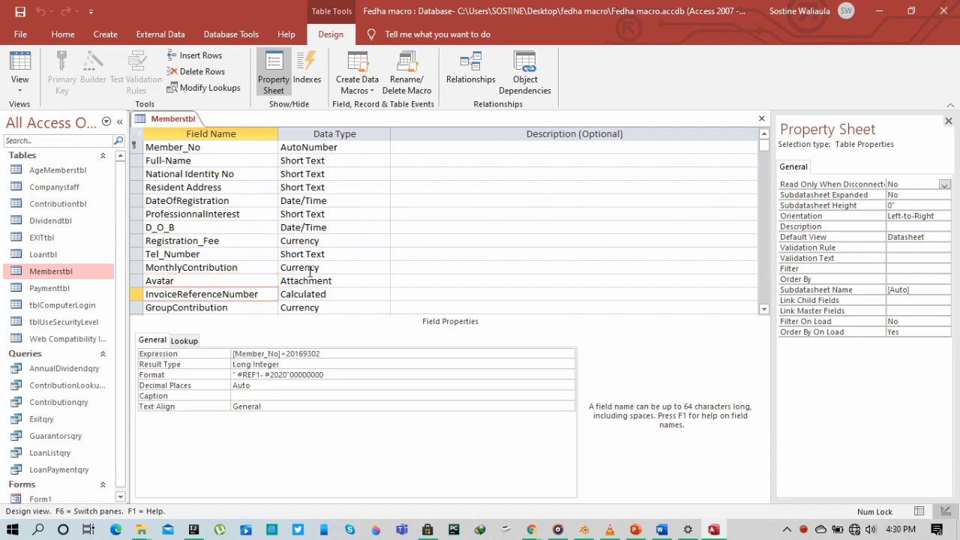
scroll(285, 239, "down", 1)
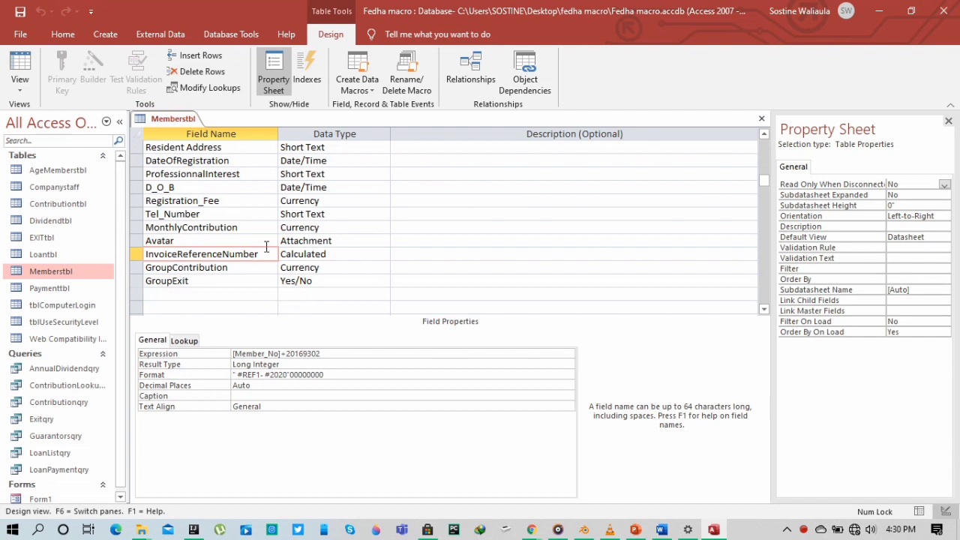
left_click(251, 269)
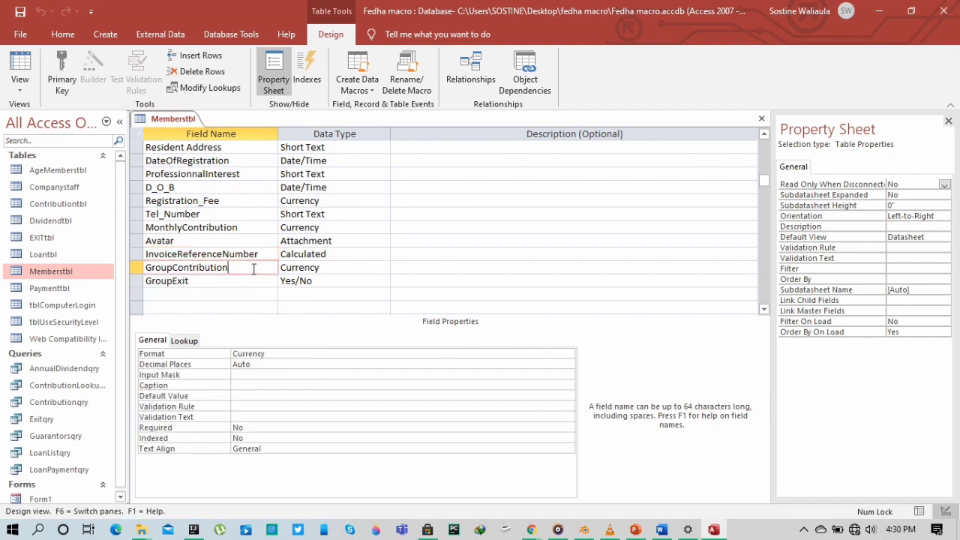
left_click(250, 280)
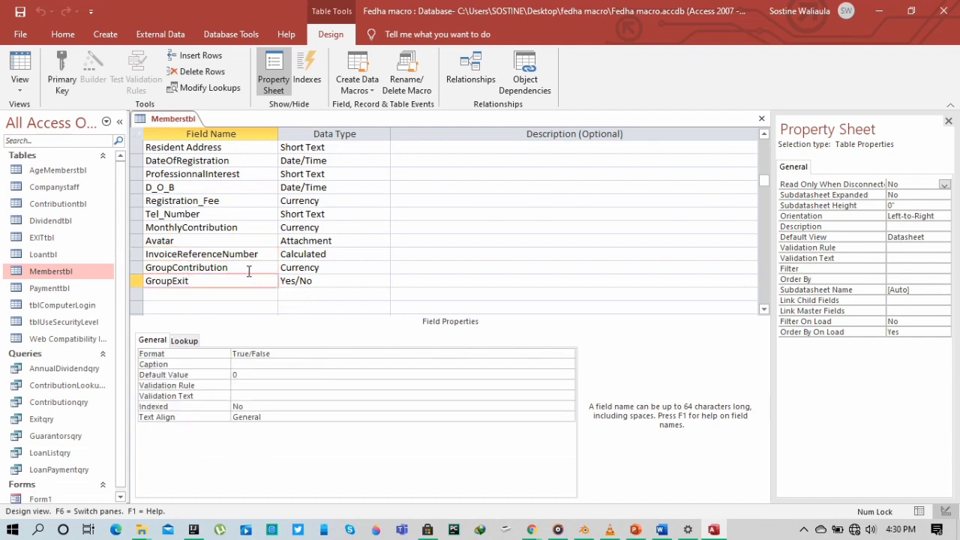
Review the data type assigned to each Memberstbl field, from Member_No down to GroupContribution.
scroll(298, 225, "up", 1)
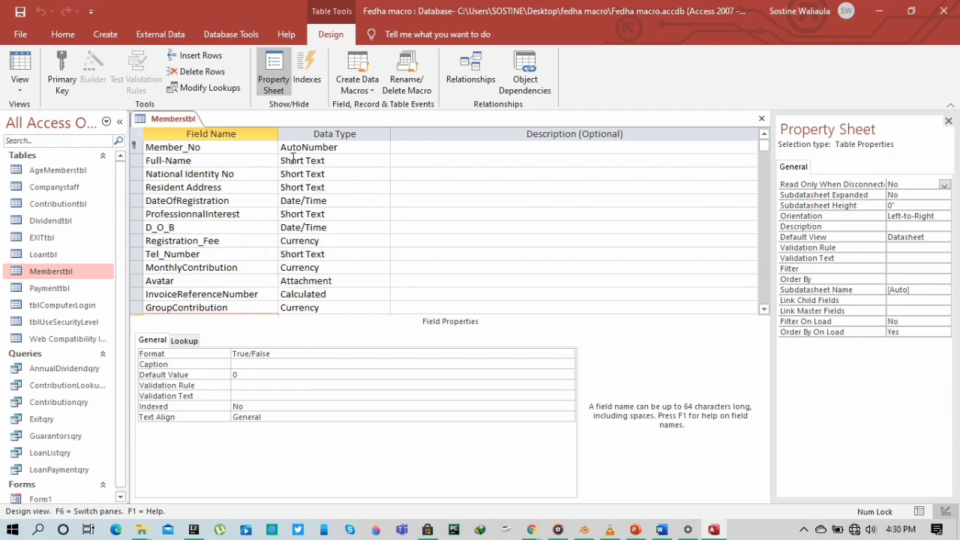
left_click(324, 150)
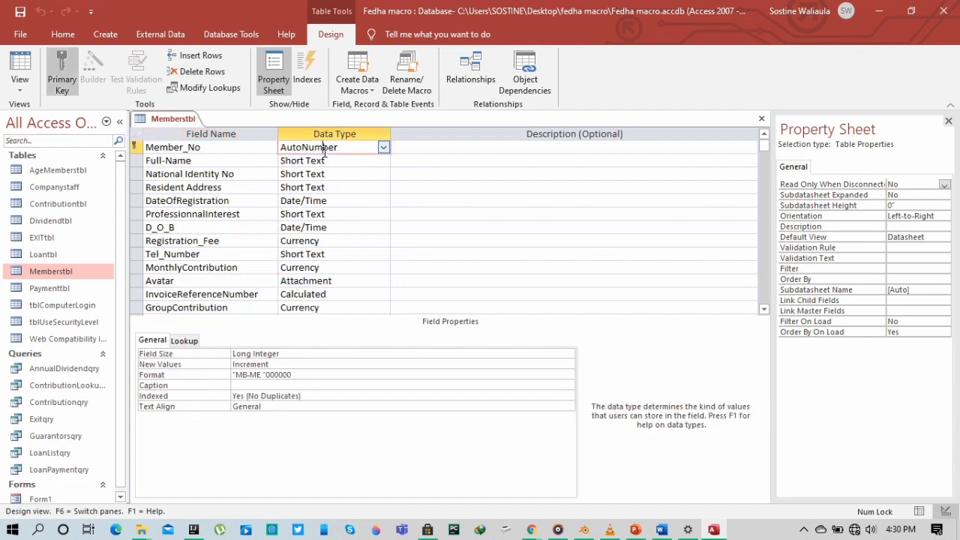
left_click(322, 160)
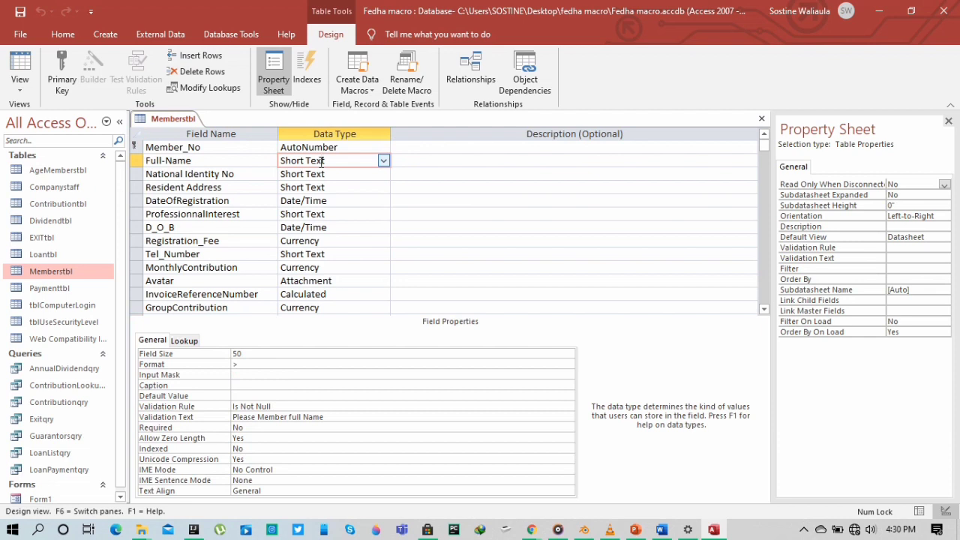
left_click(308, 173)
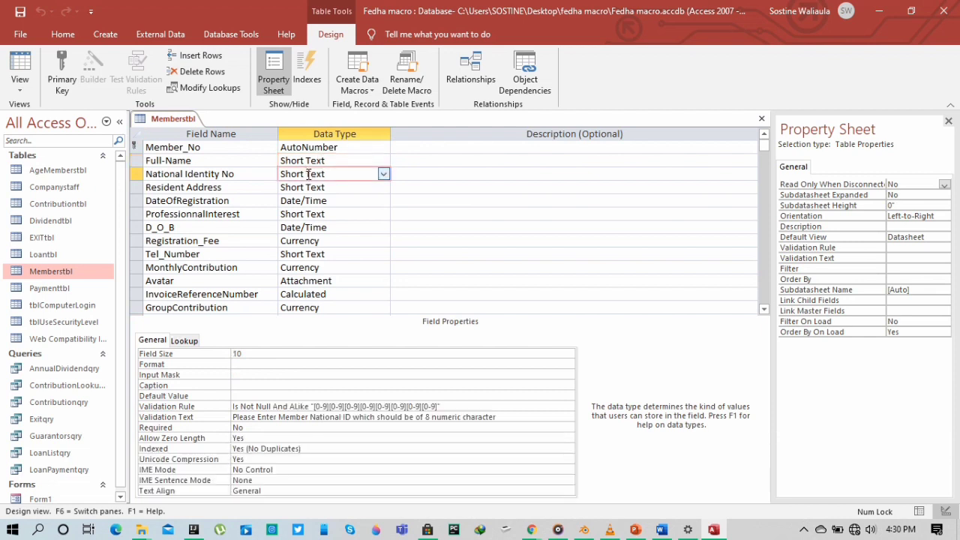
left_click(307, 187)
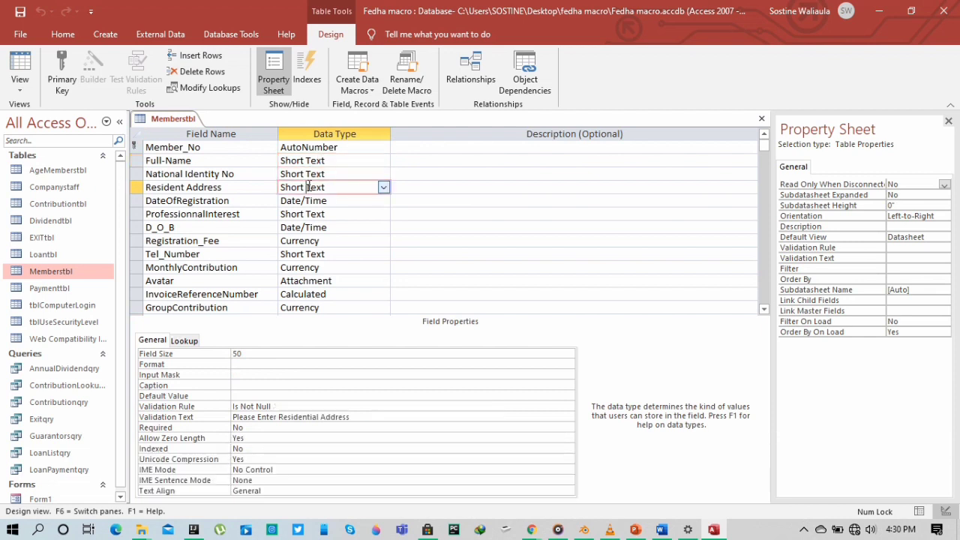
left_click(310, 200)
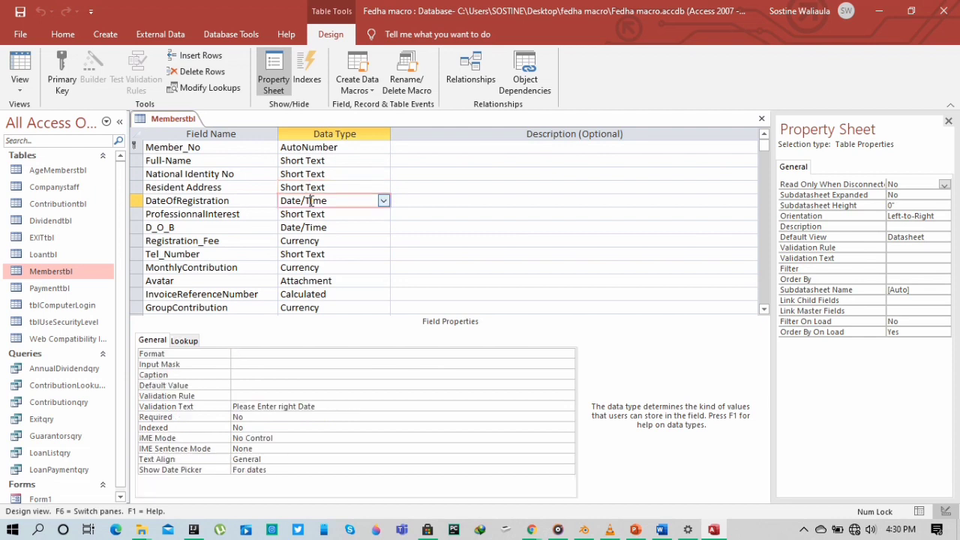
left_click(312, 214)
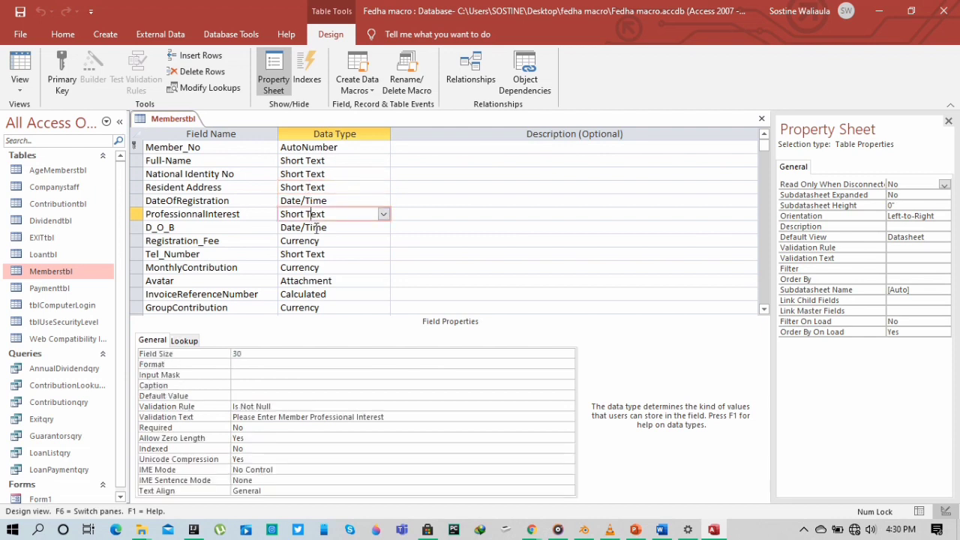
left_click(316, 229)
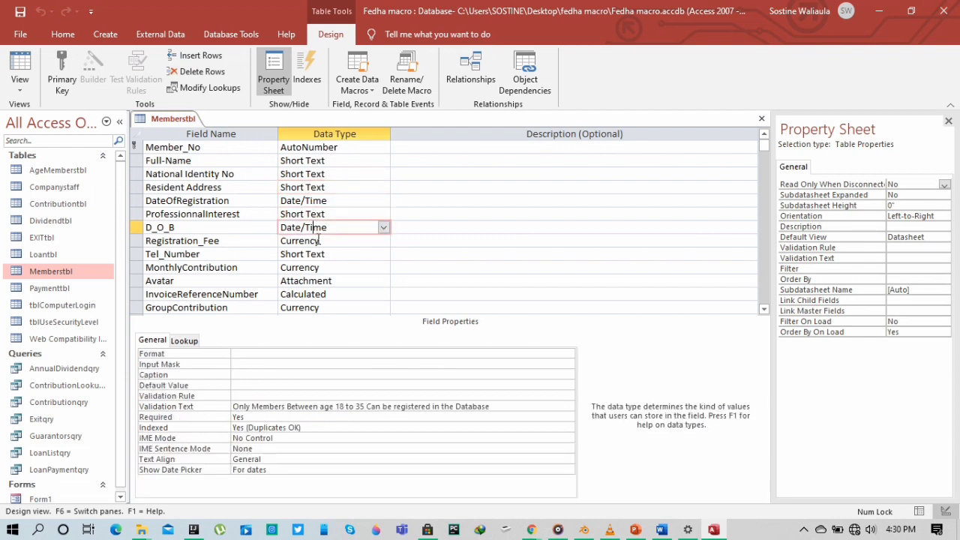
left_click(316, 241)
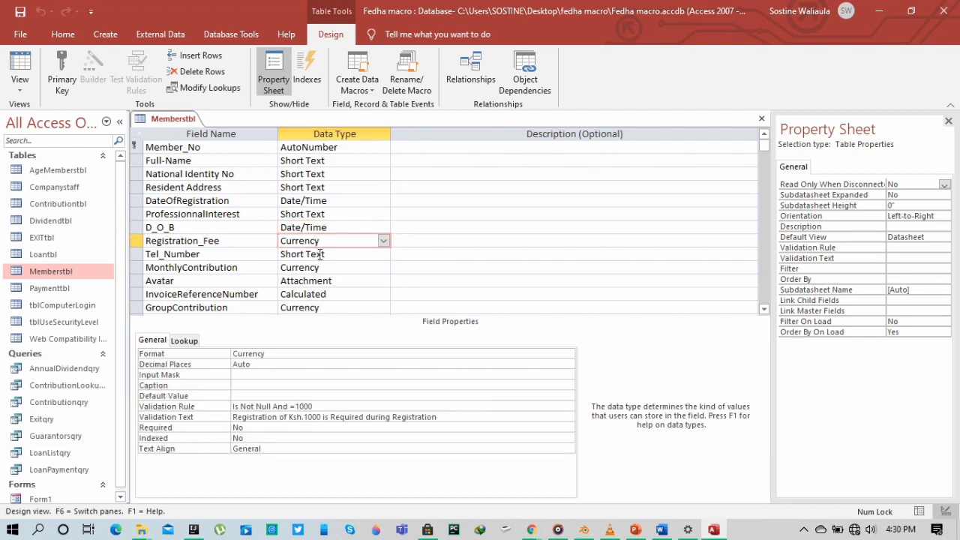
left_click(321, 255)
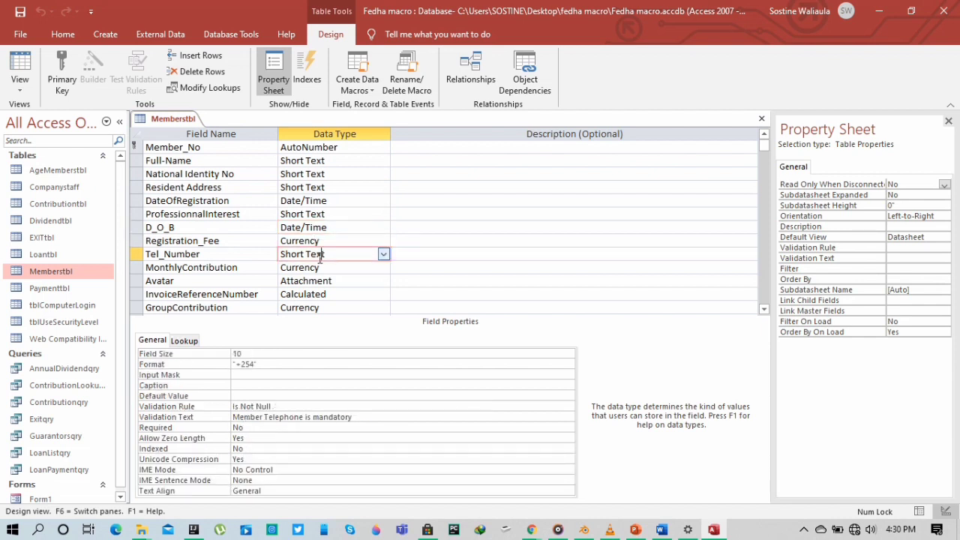
left_click(319, 267)
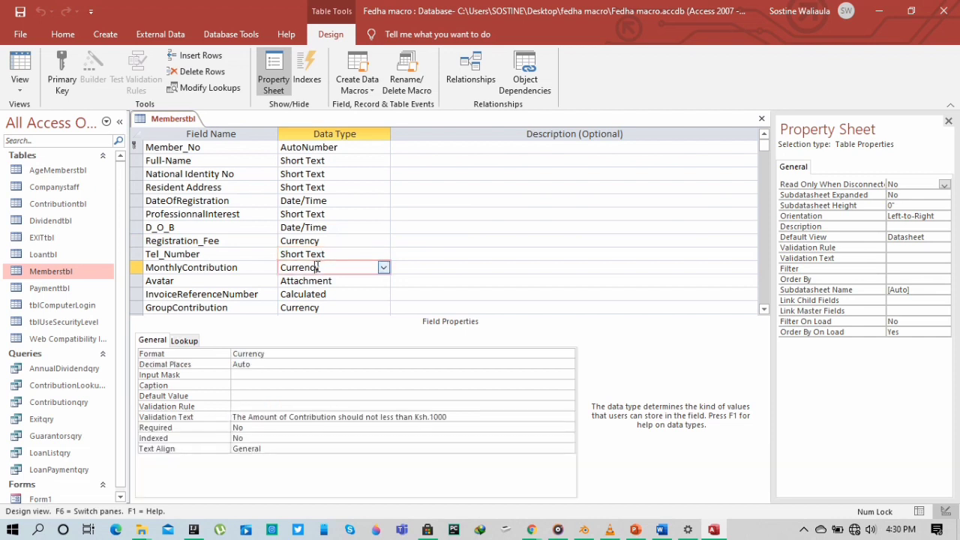
left_click(322, 282)
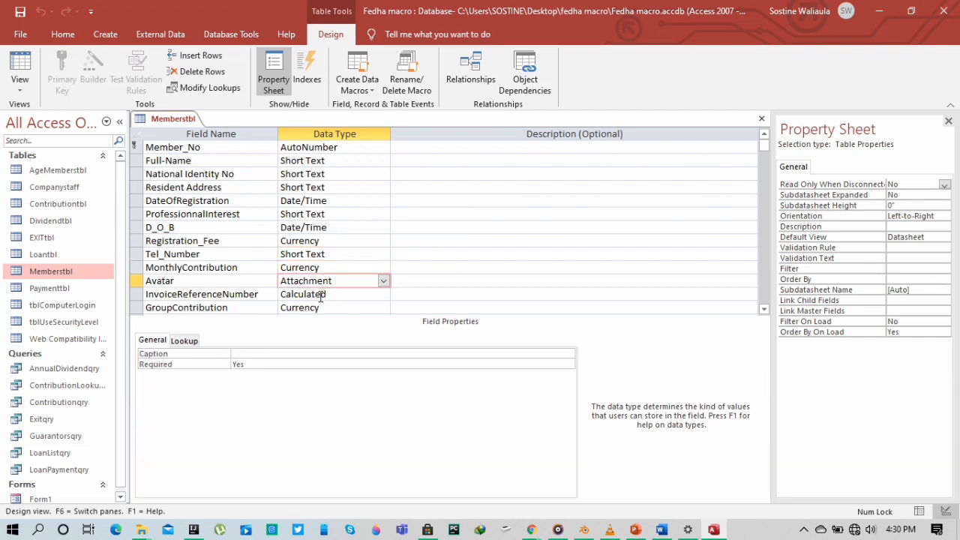
left_click(321, 295)
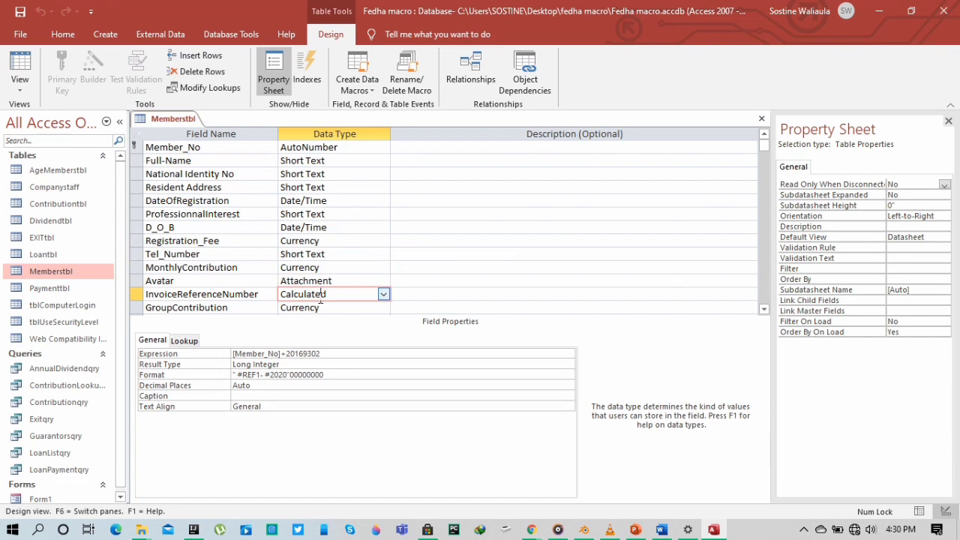
left_click(318, 307)
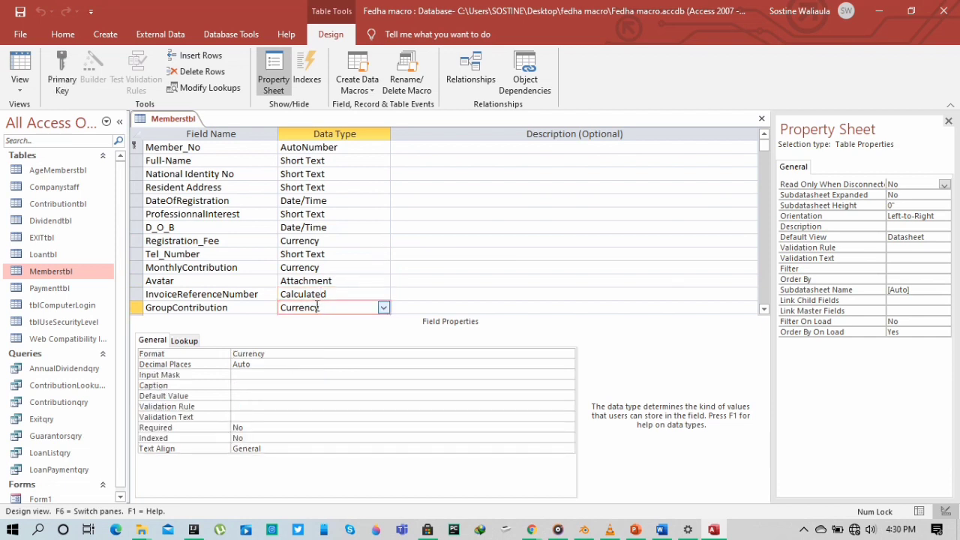
Examine the Member_No field's description, field size, format and index properties.
left_click(422, 148)
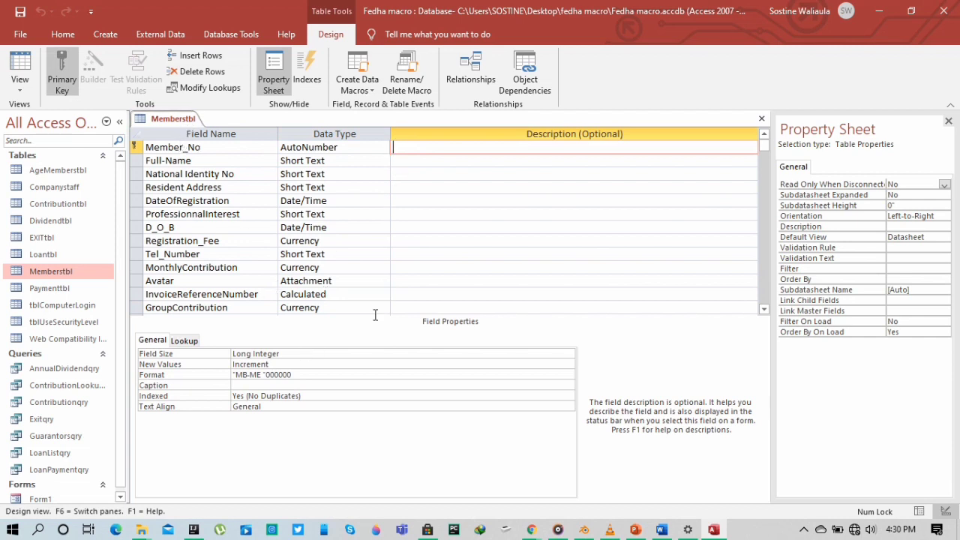
left_click(289, 356)
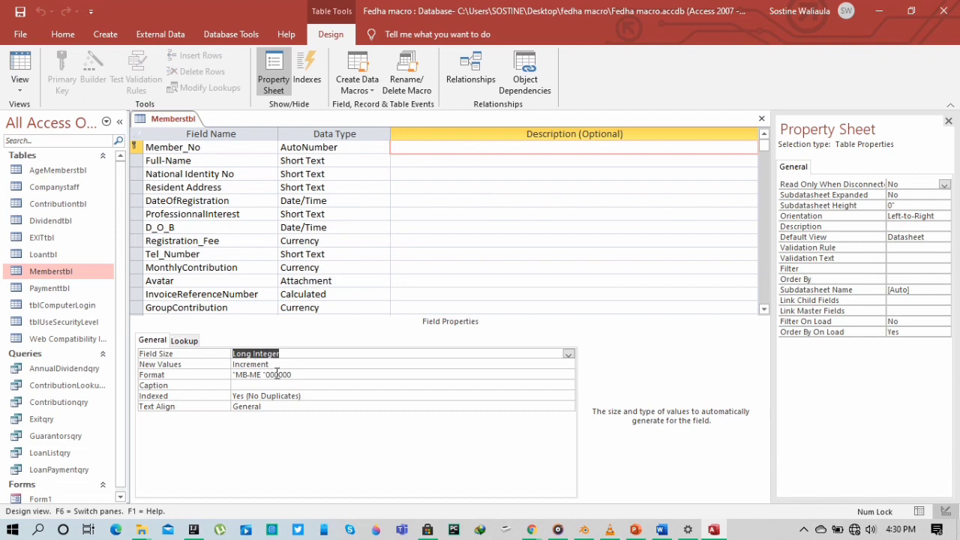
left_click(307, 375)
left_click(229, 379)
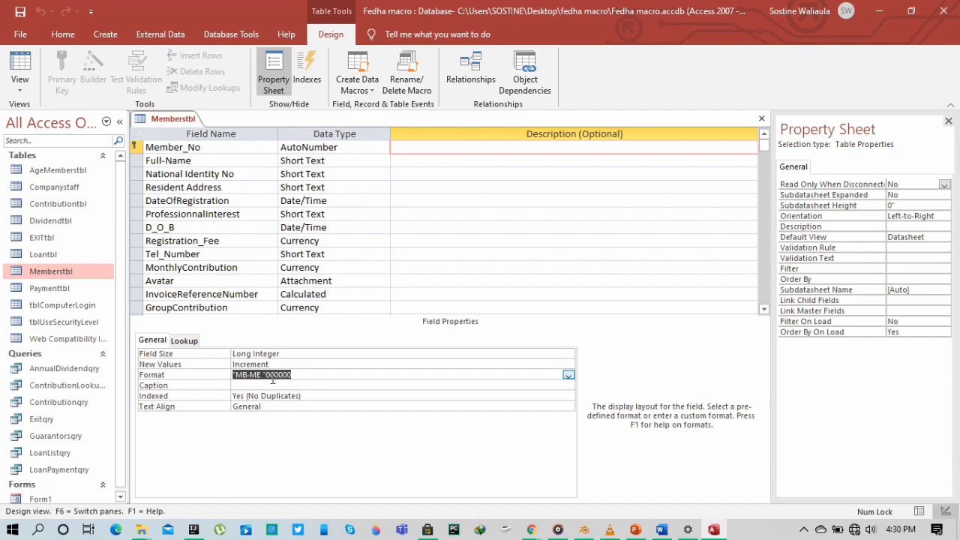
left_click(311, 377)
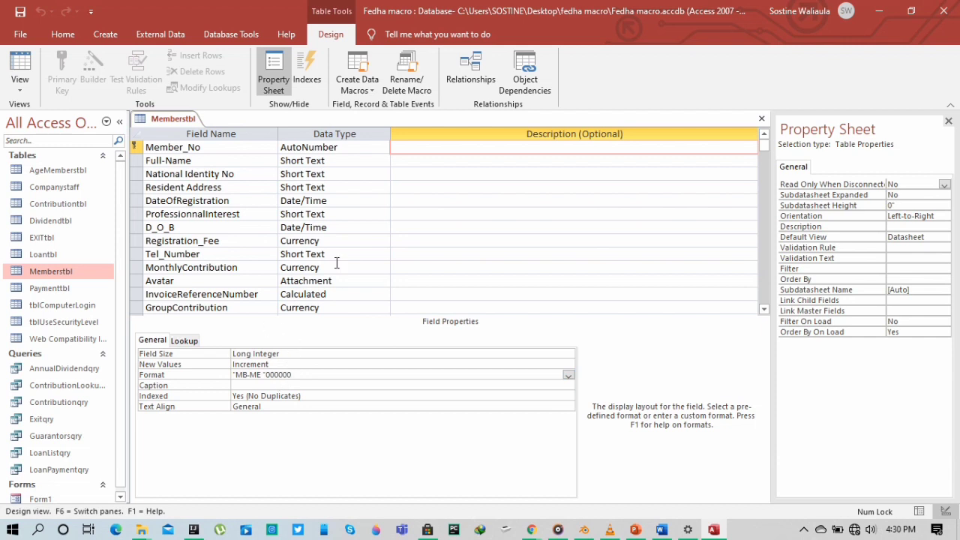
left_click(311, 396)
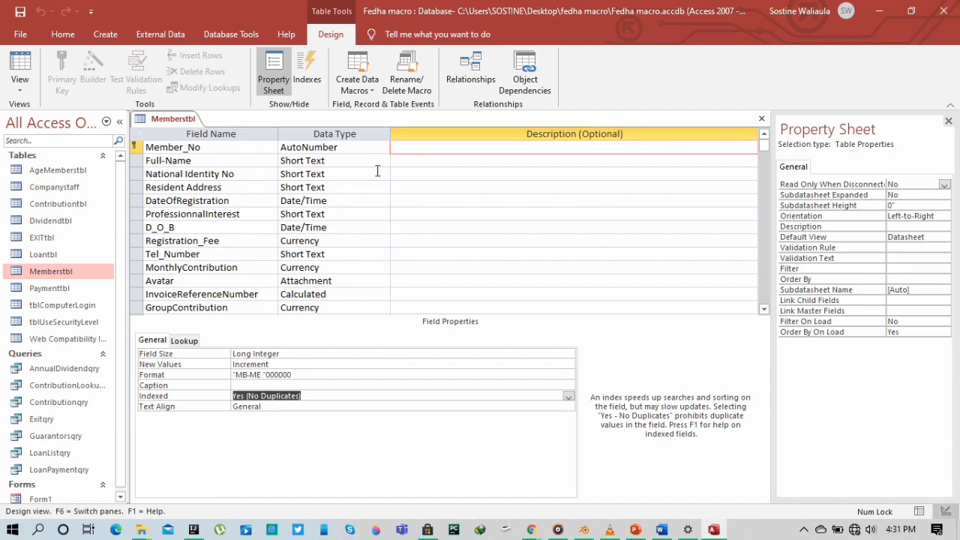
Examine the Full-Name field's validation rule, validation text and format.
left_click(431, 161)
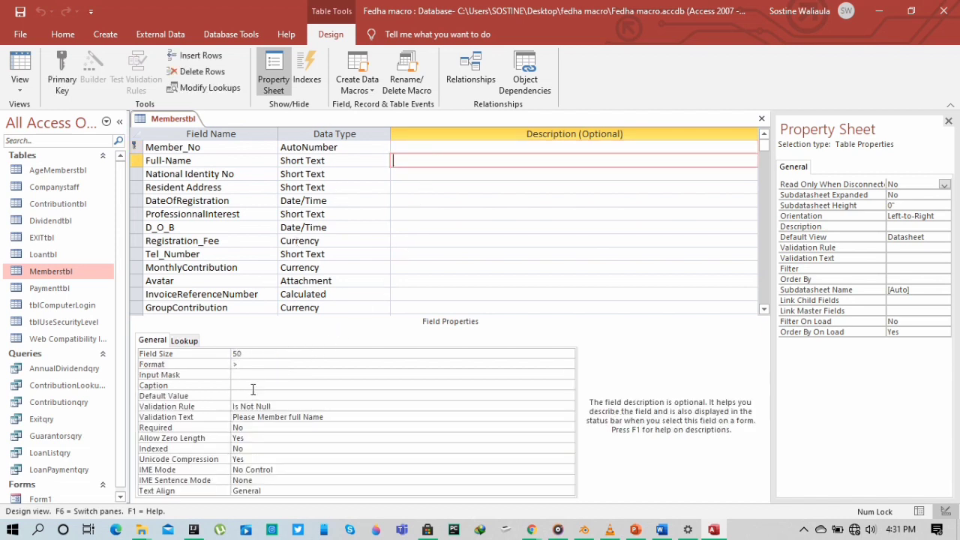
left_click(284, 405)
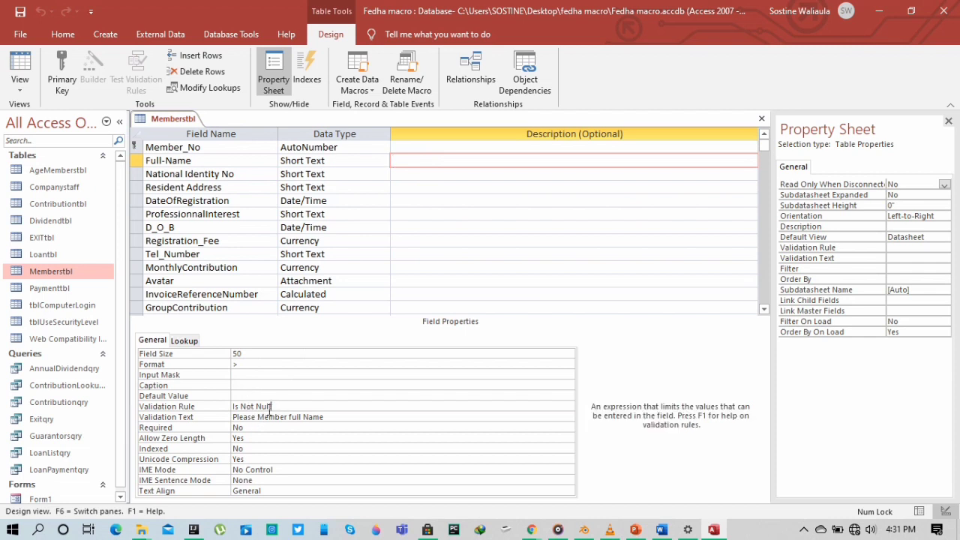
left_click(217, 407)
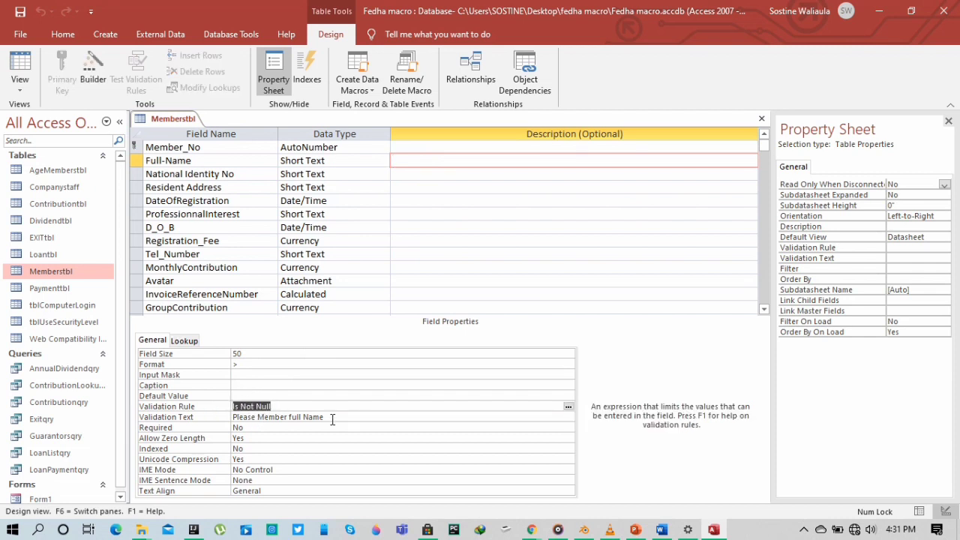
left_click_drag(332, 418, 308, 417)
left_click(217, 418)
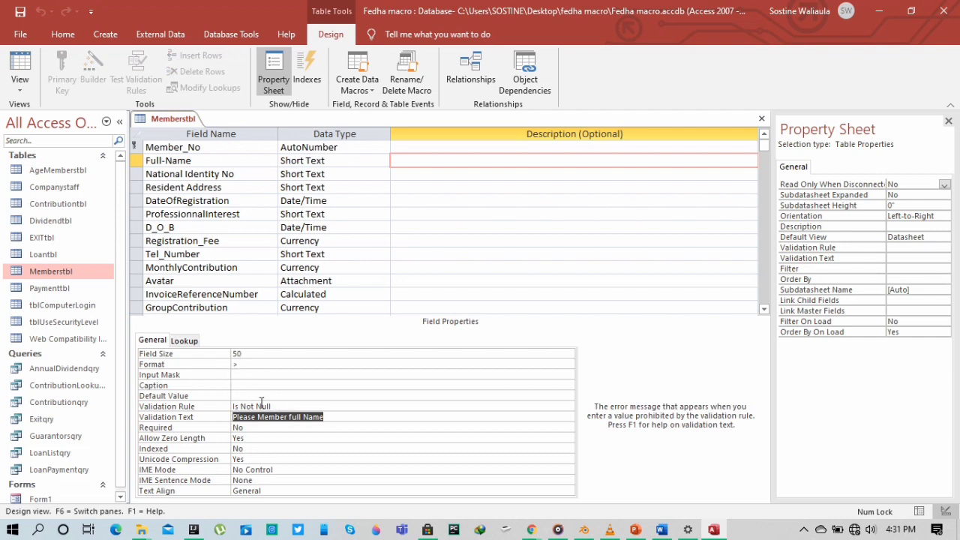
left_click(267, 364)
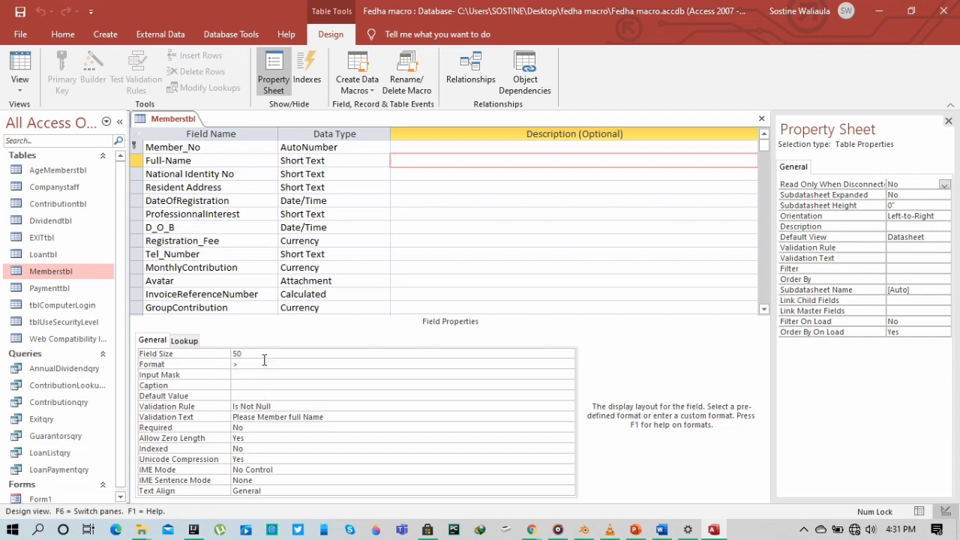
left_click(224, 364)
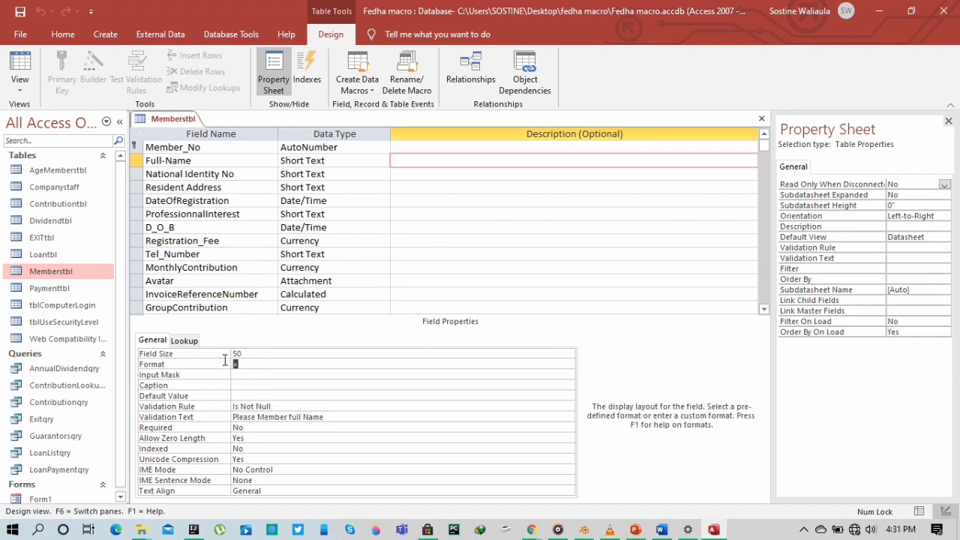
Examine the National Identity No field's size, validation rule and validation text.
left_click(426, 175)
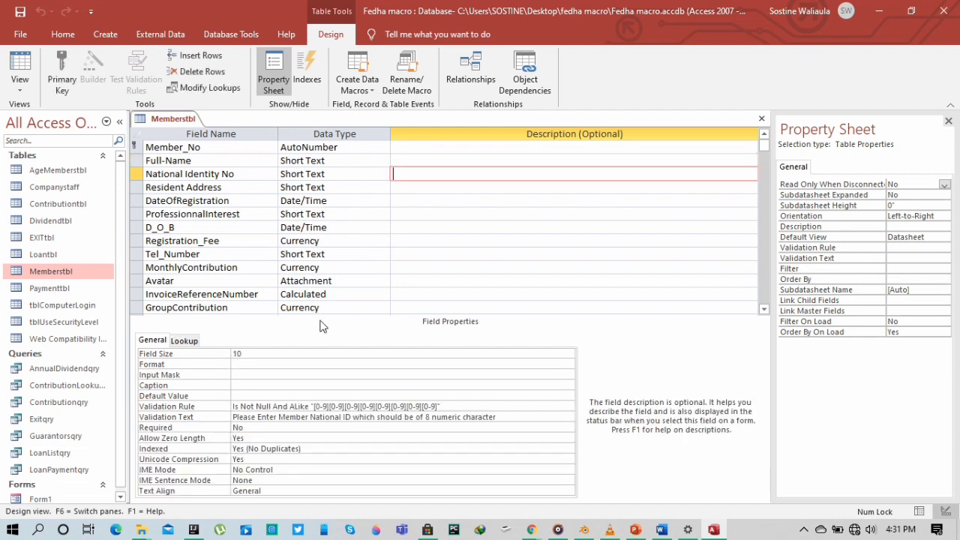
left_click(238, 354)
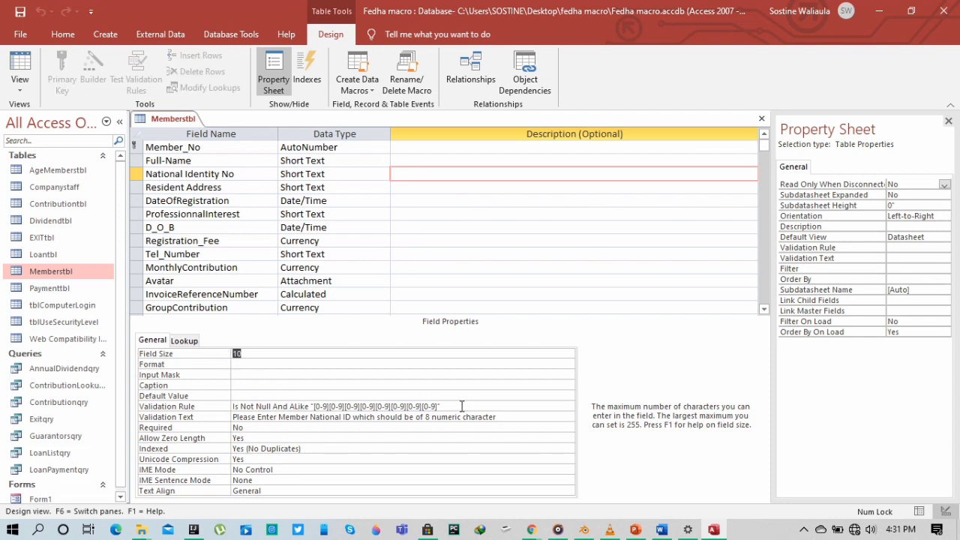
left_click_drag(462, 406, 235, 411)
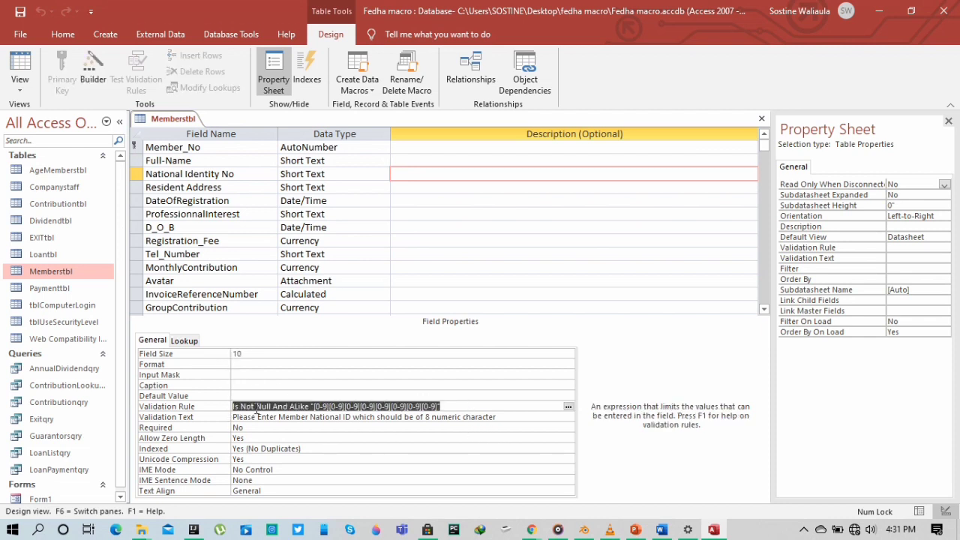
left_click_drag(519, 419, 229, 420)
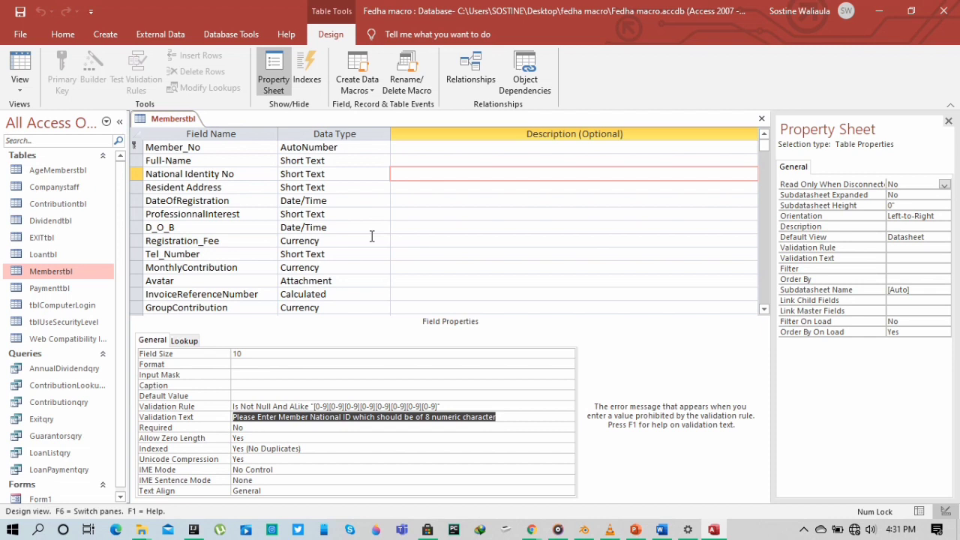
Review the Resident Address field's validation rule and text, and the DateOfRegistration field's validation text.
left_click(409, 189)
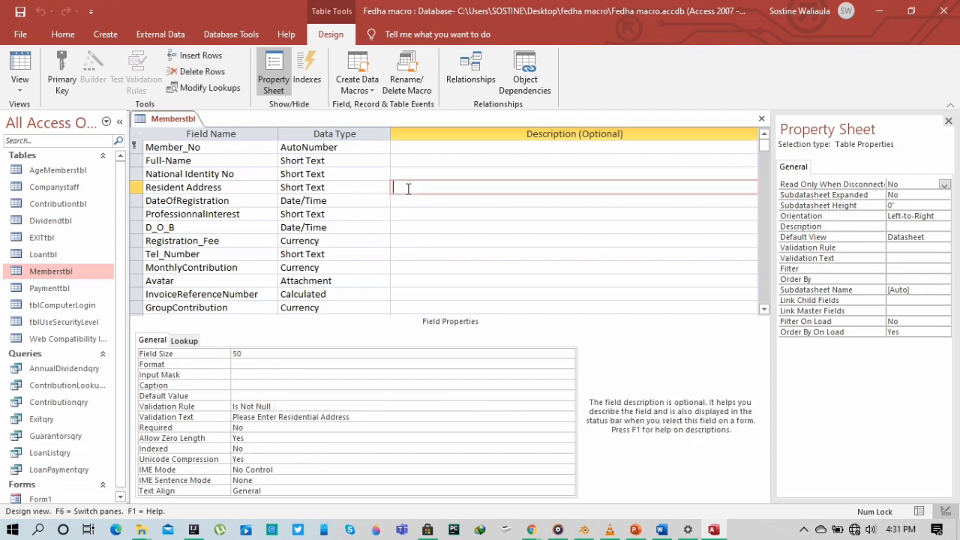
left_click(275, 409)
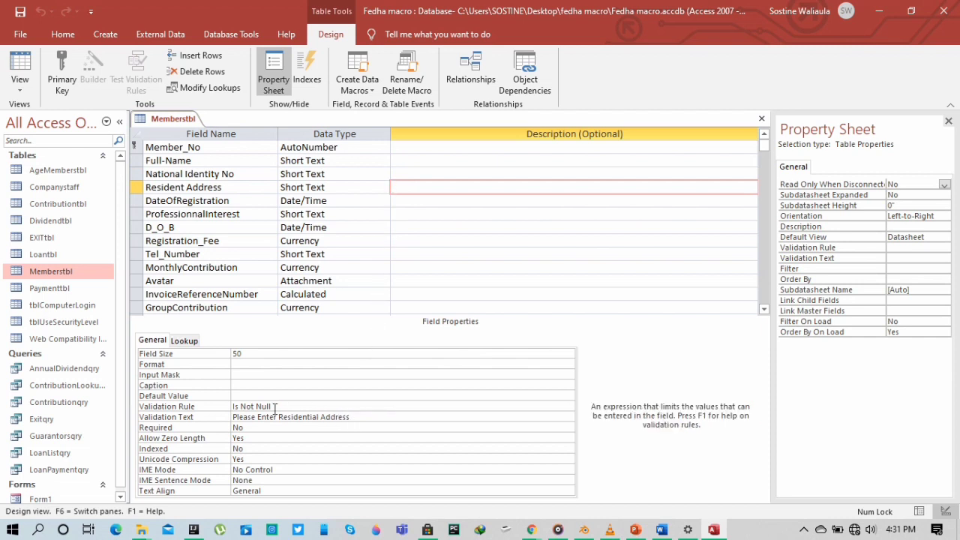
left_click_drag(274, 409, 225, 406)
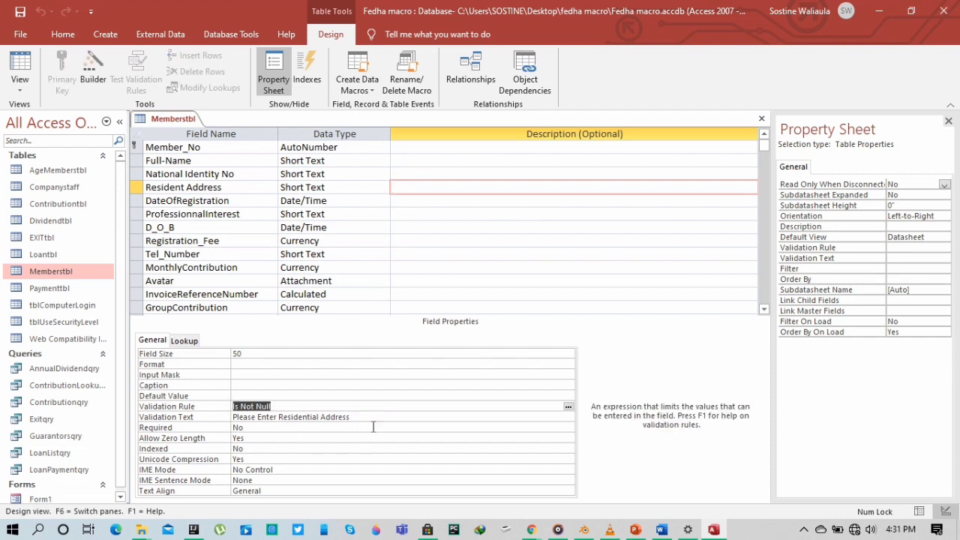
left_click_drag(358, 418, 235, 409)
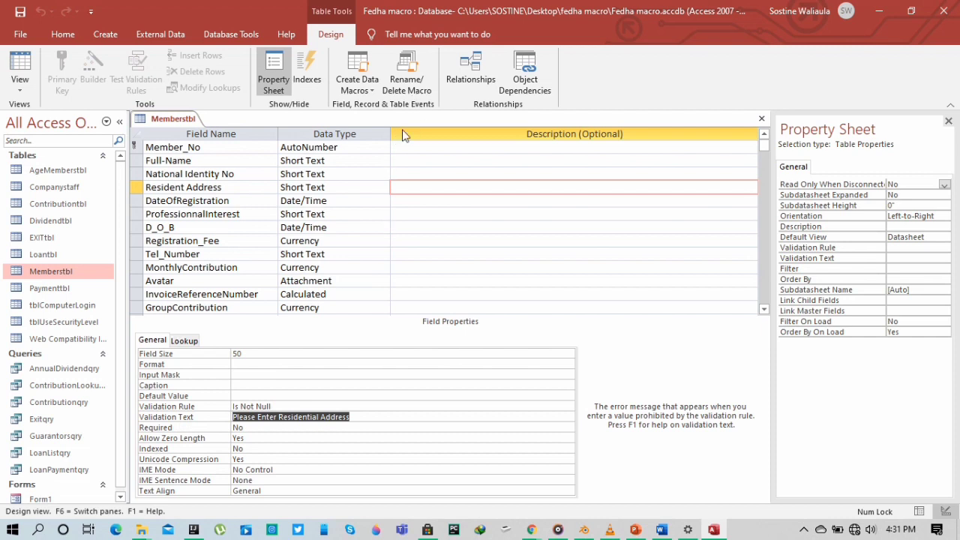
left_click(414, 201)
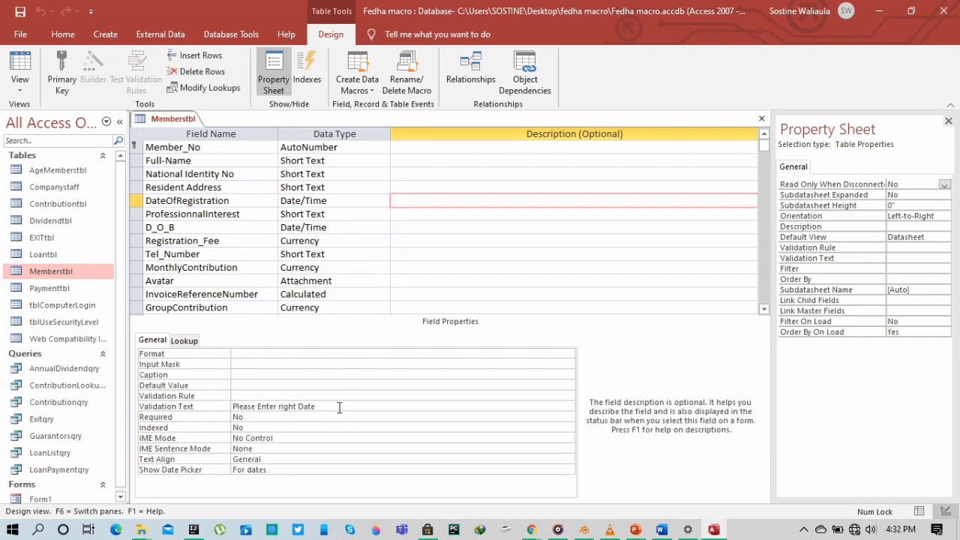
left_click_drag(339, 408, 197, 403)
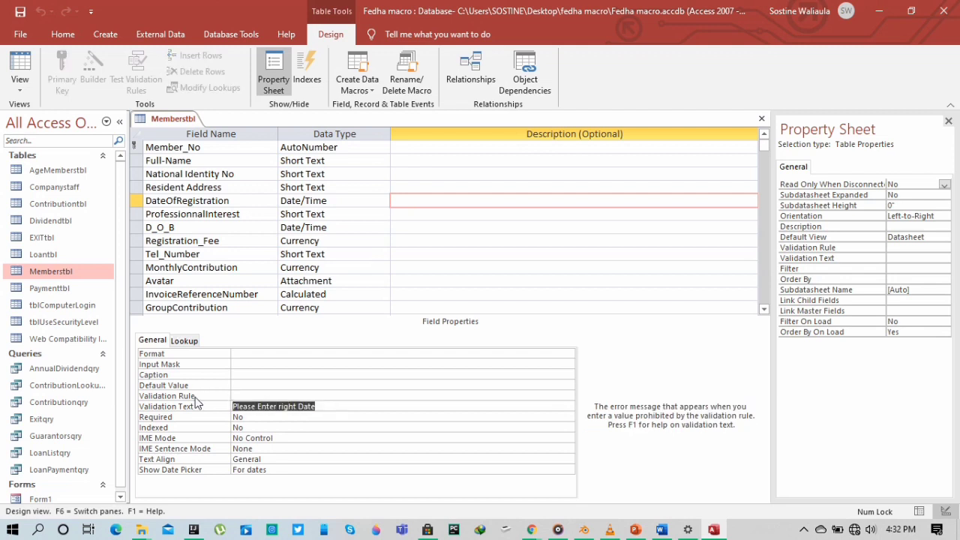
Review the ProfessionnalInterest field's validation rule and text, and the D_O_B field's validation text.
left_click(405, 214)
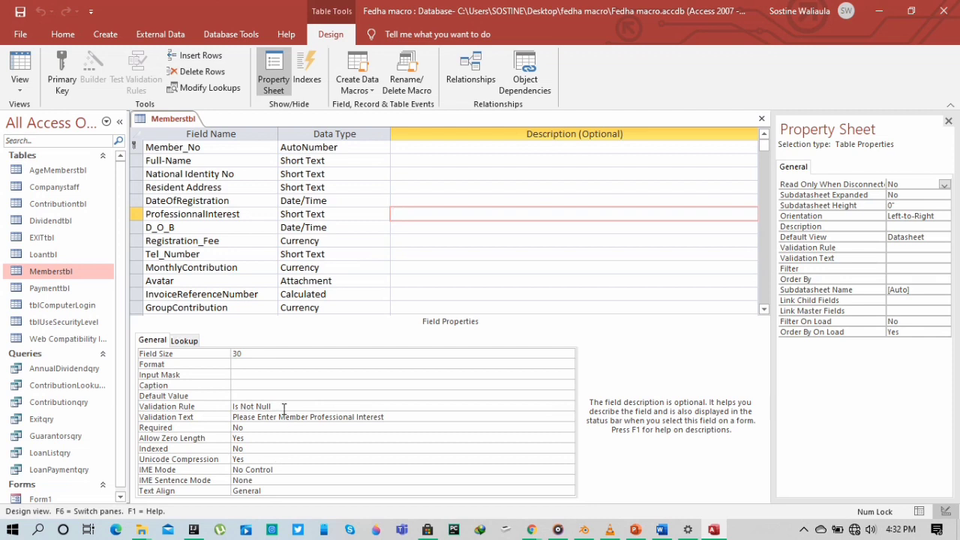
left_click_drag(285, 406, 227, 407)
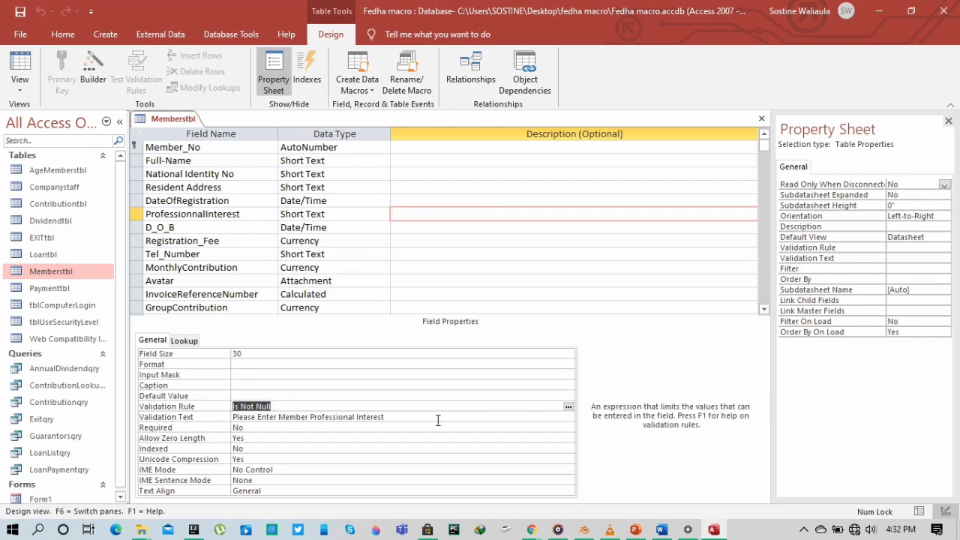
left_click(279, 427)
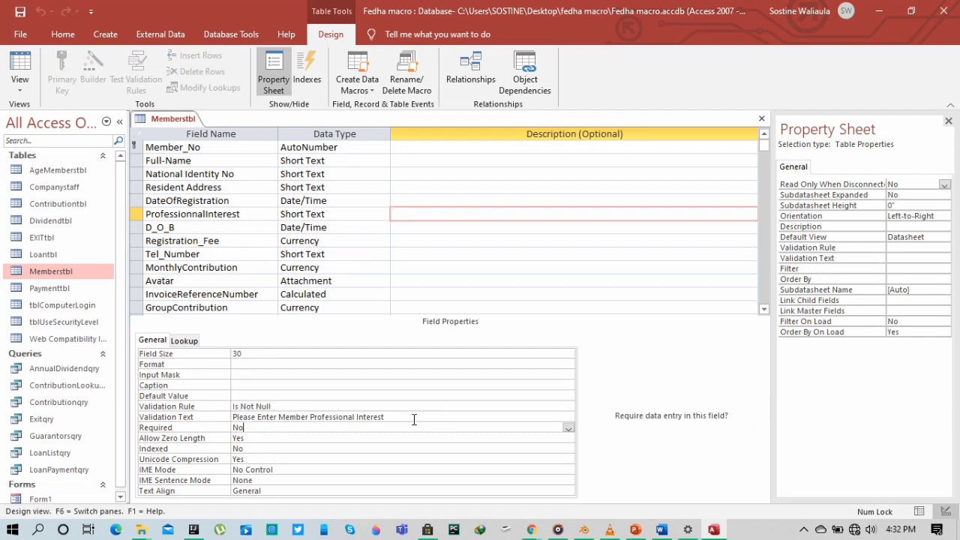
left_click_drag(386, 417, 193, 417)
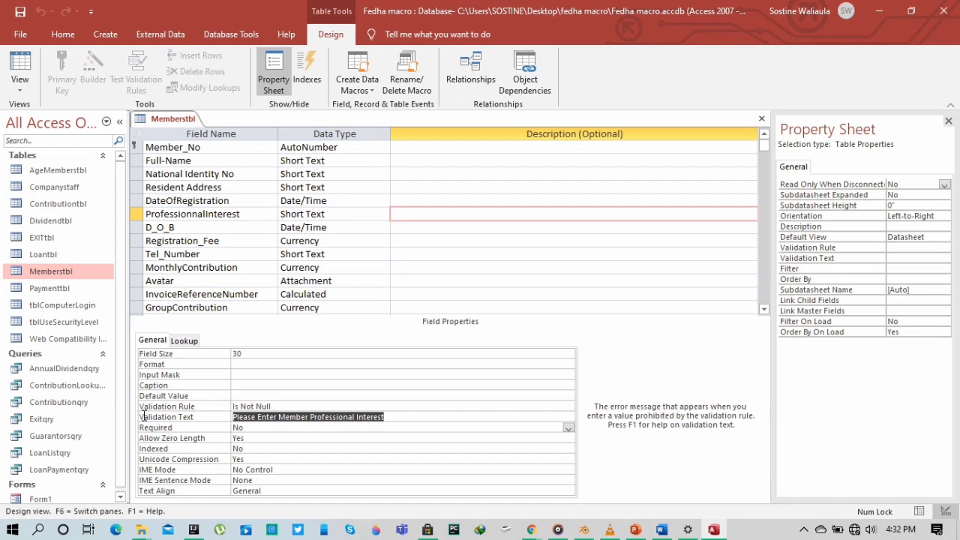
left_click(402, 229)
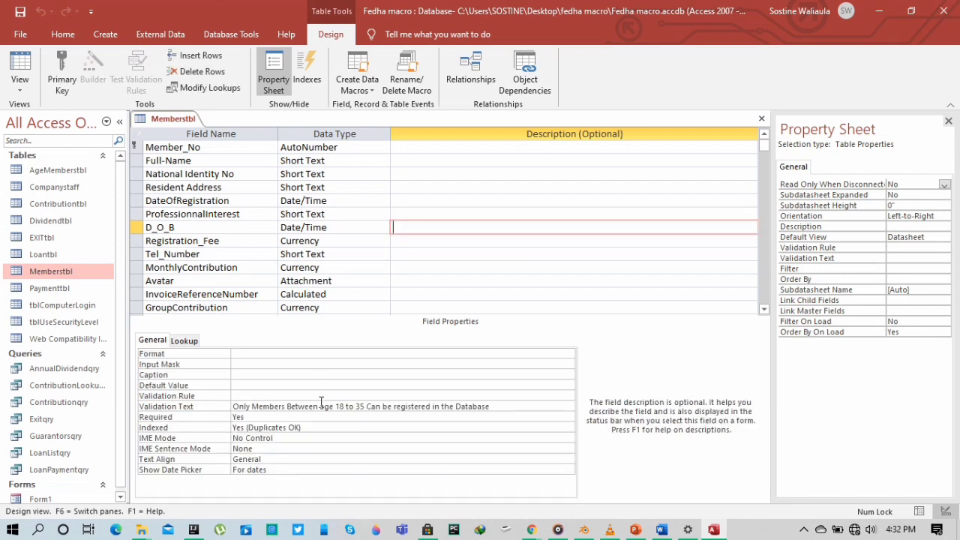
left_click_drag(514, 406, 225, 420)
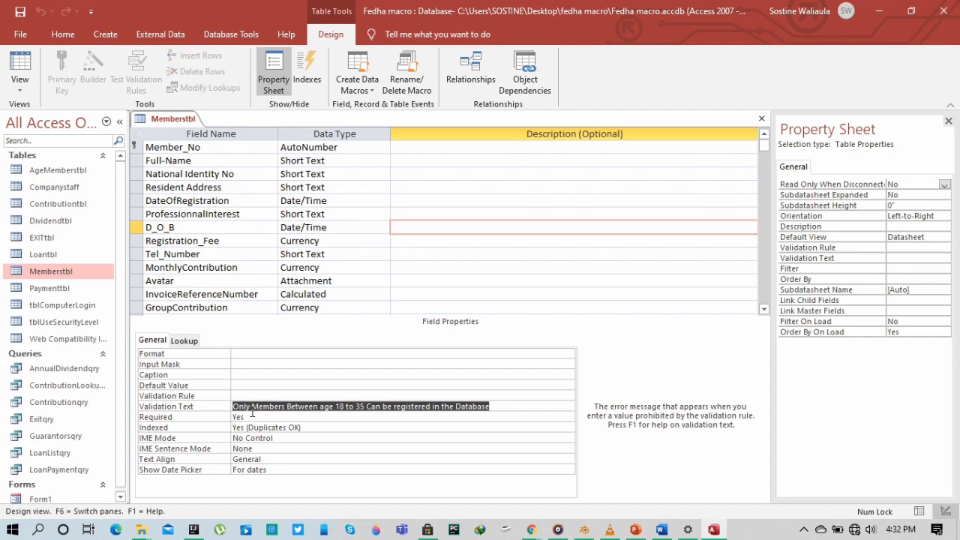
Examine the validation rule and validation text of the Registration_Fee field.
left_click(427, 242)
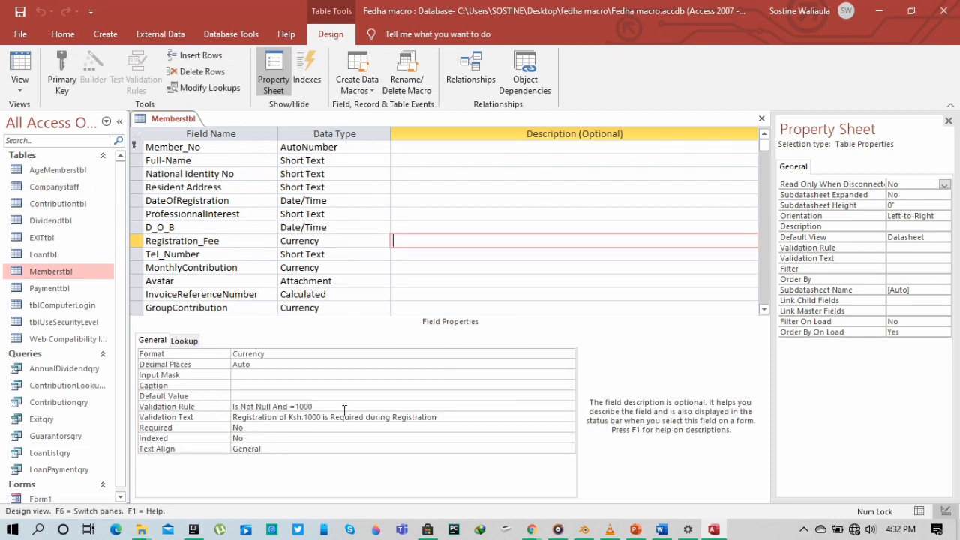
left_click_drag(315, 407, 222, 414)
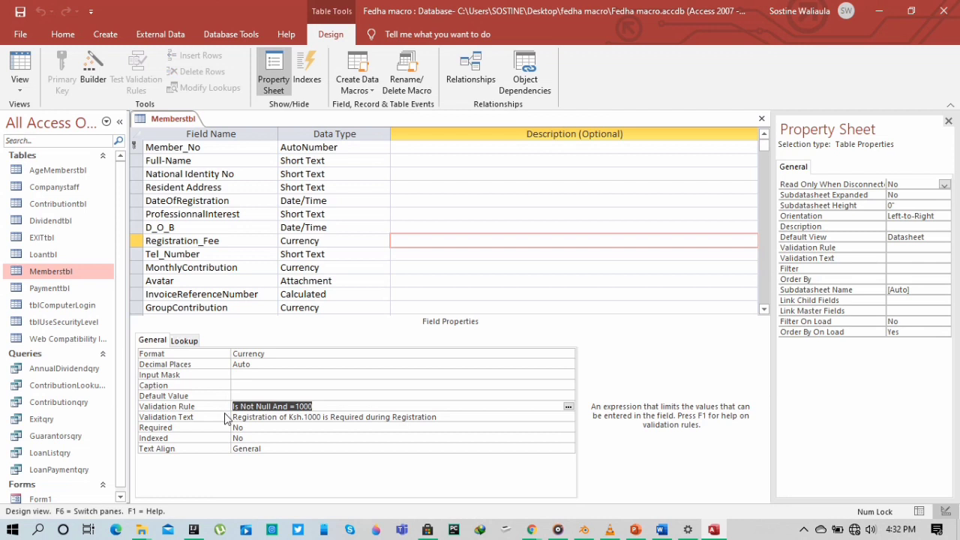
left_click_drag(465, 417, 228, 418)
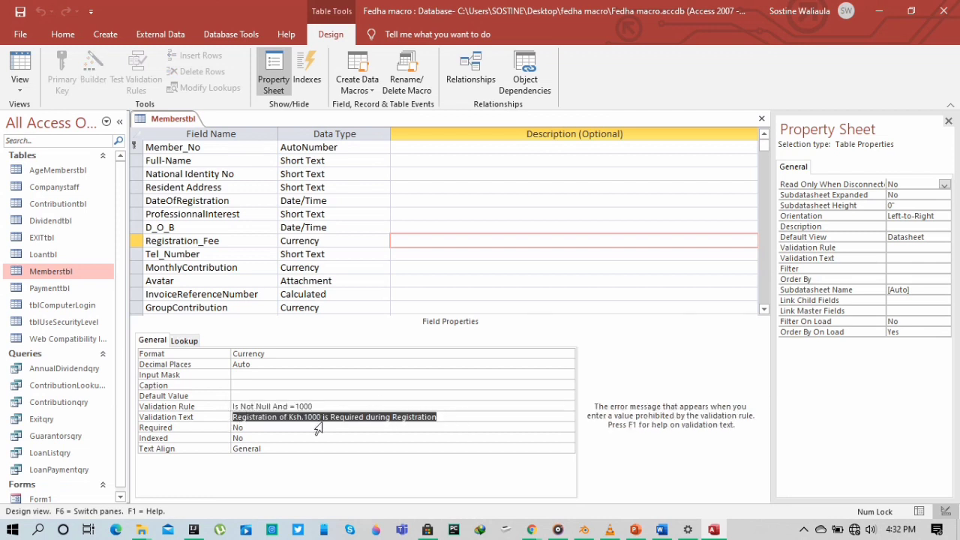
Examine the Tel_Number field's format, validation rule and validation text.
left_click(396, 256)
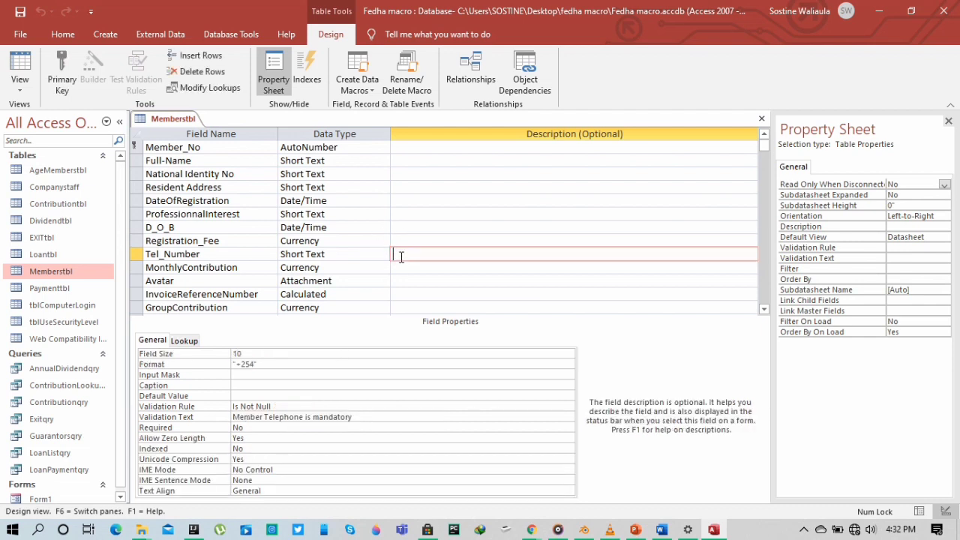
left_click_drag(272, 366, 226, 366)
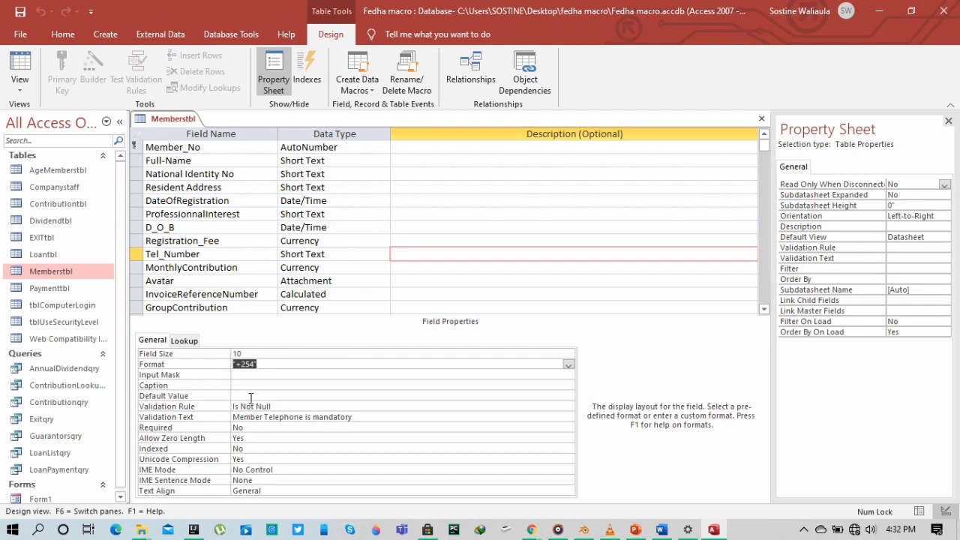
left_click_drag(273, 406, 227, 406)
left_click(379, 420)
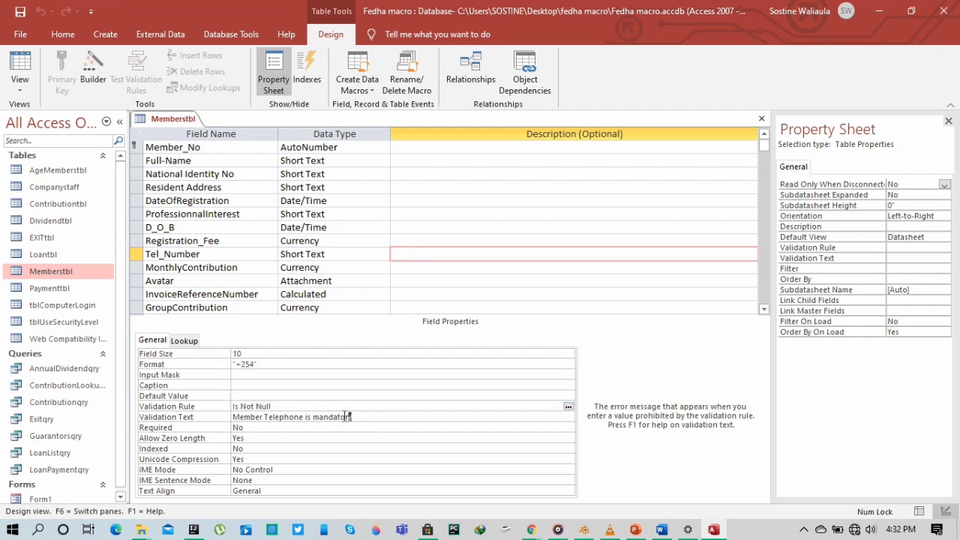
left_click(227, 420)
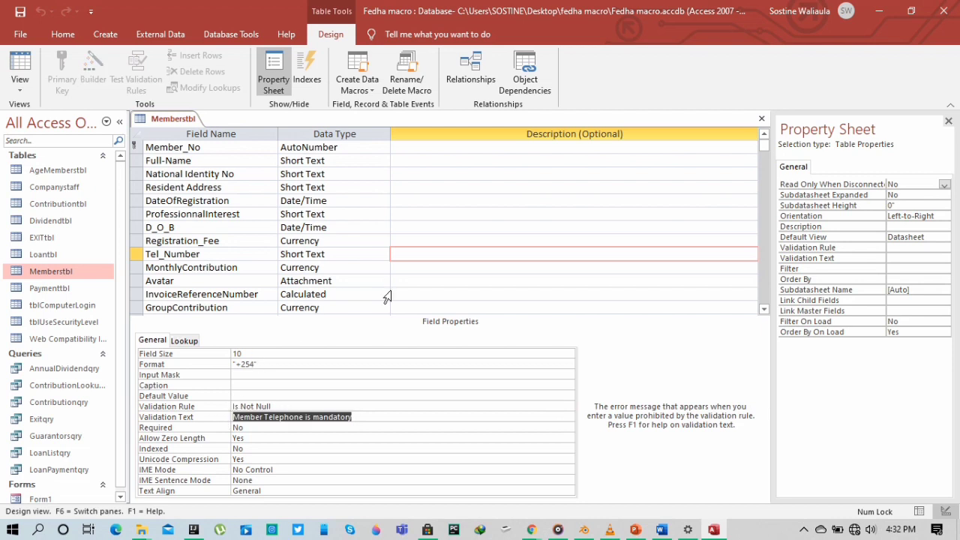
Check the MonthlyContribution field's validation text and the properties of the Avatar attachment field.
left_click(404, 268)
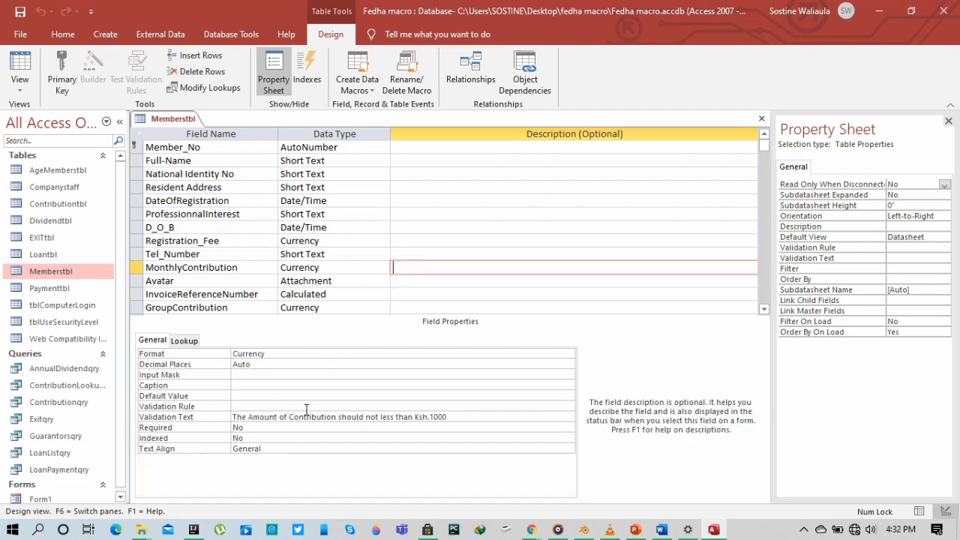
left_click_drag(471, 414, 212, 420)
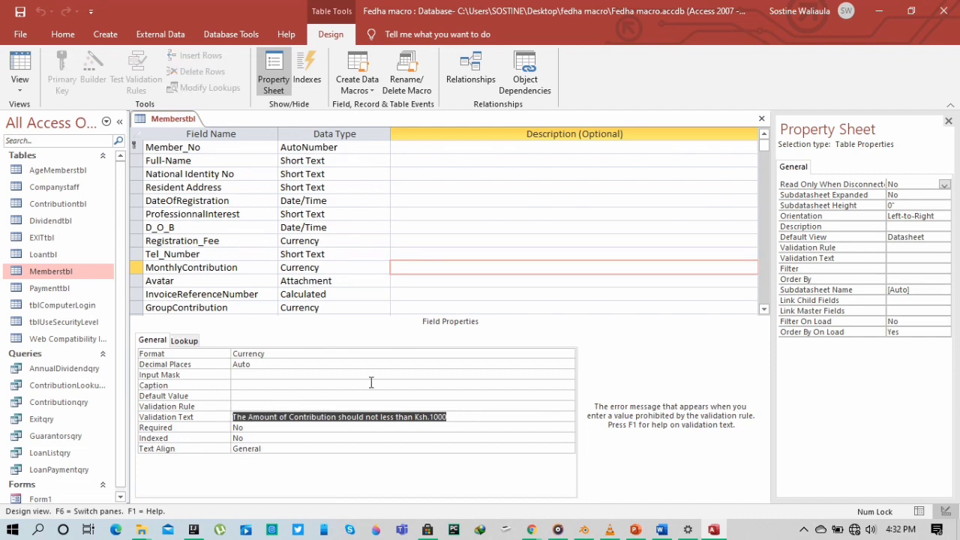
left_click(399, 280)
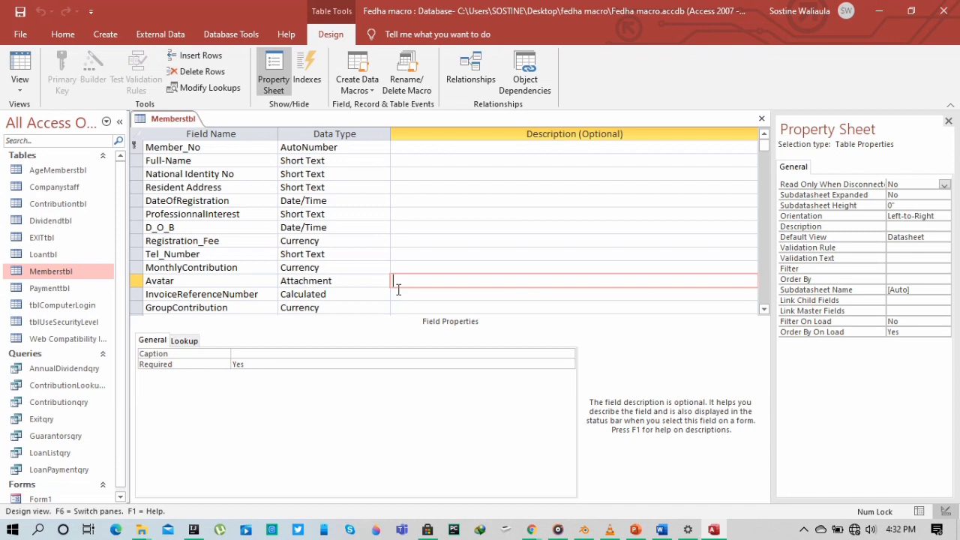
Examine the format and calculation expression of the InvoiceReferenceNumber field.
left_click(398, 294)
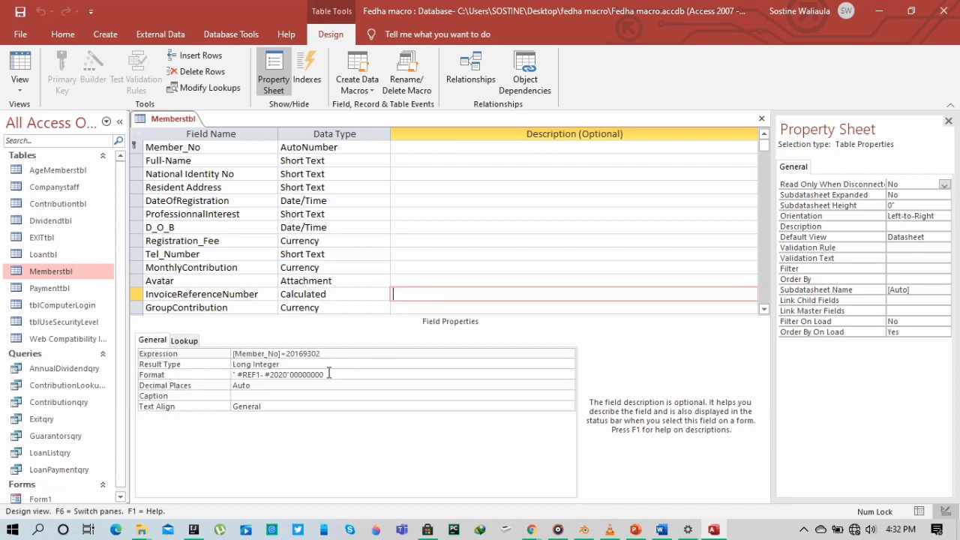
left_click_drag(341, 375, 230, 375)
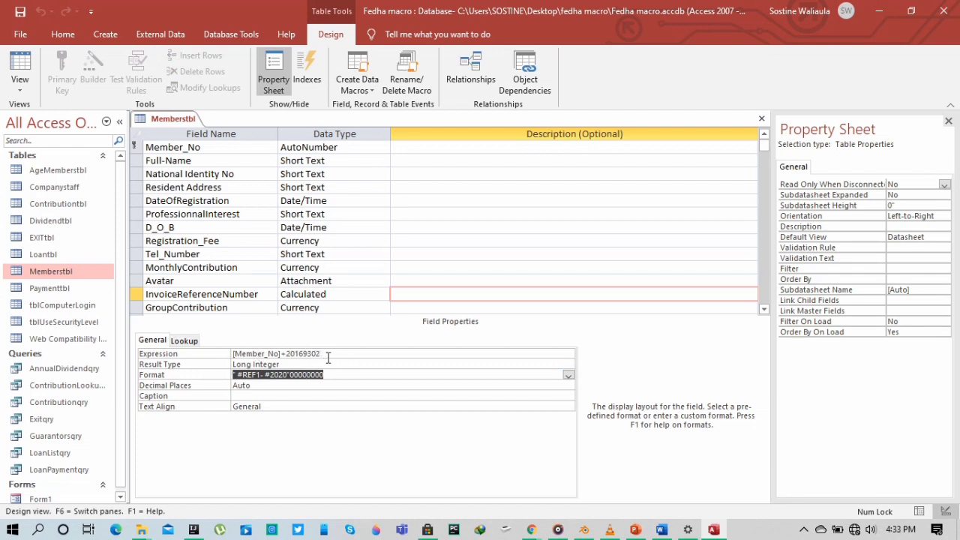
left_click_drag(326, 354, 222, 362)
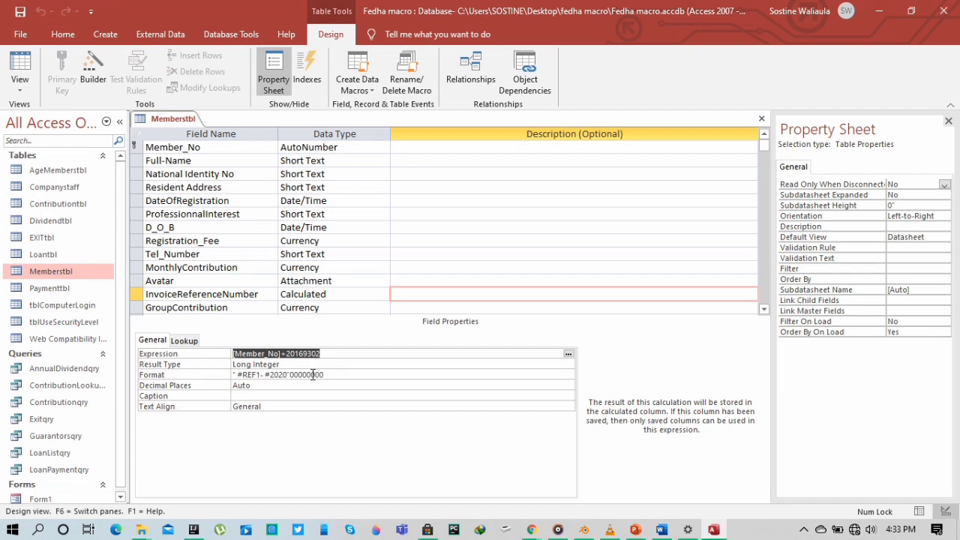
Check the InvoiceReferenceNumber field's result type and the properties of the GroupContribution and GroupExit fields.
left_click(285, 364)
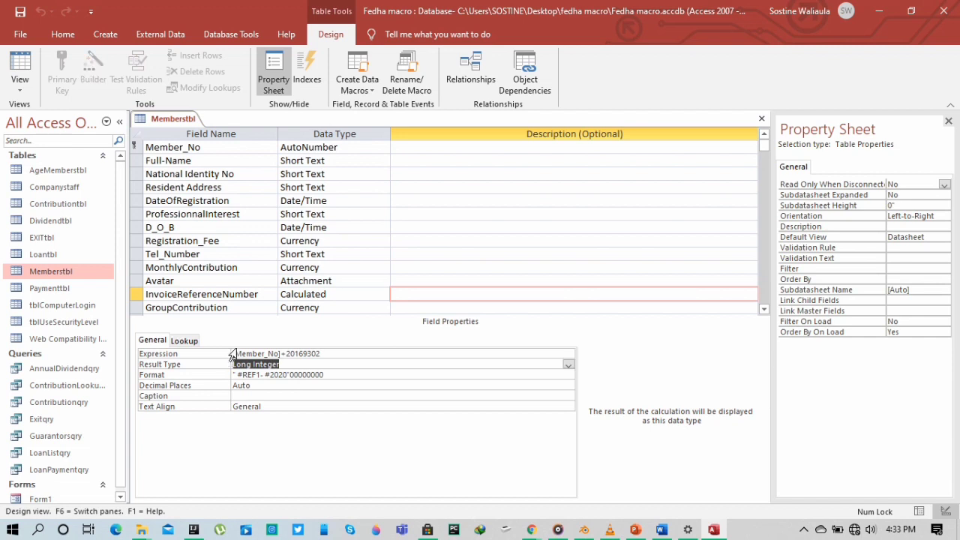
left_click(399, 306)
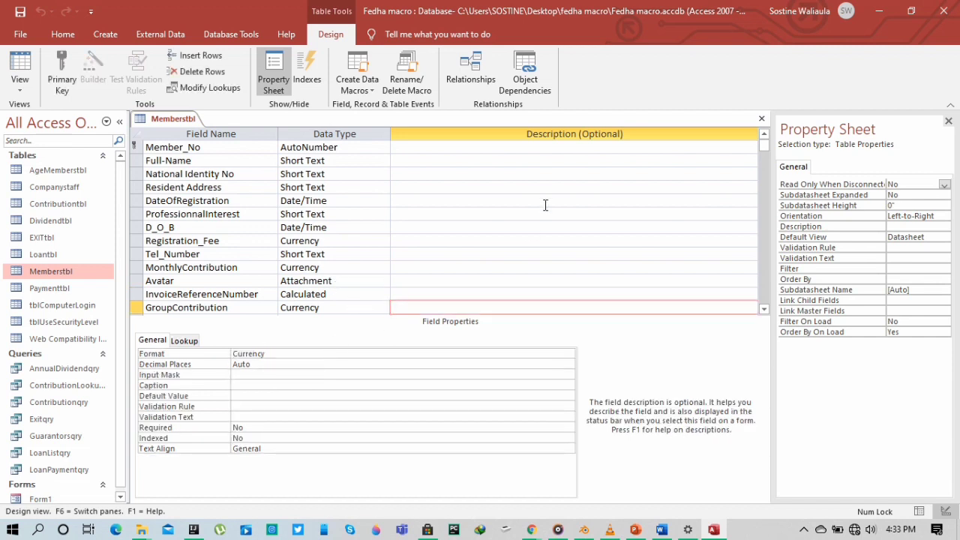
scroll(535, 210, "down", 1)
left_click(420, 280)
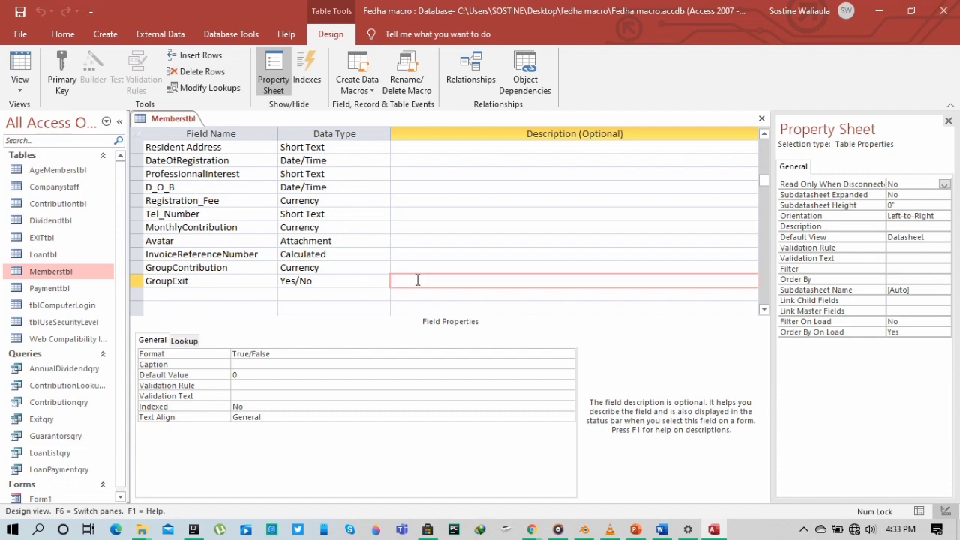
scroll(470, 243, "up", 1)
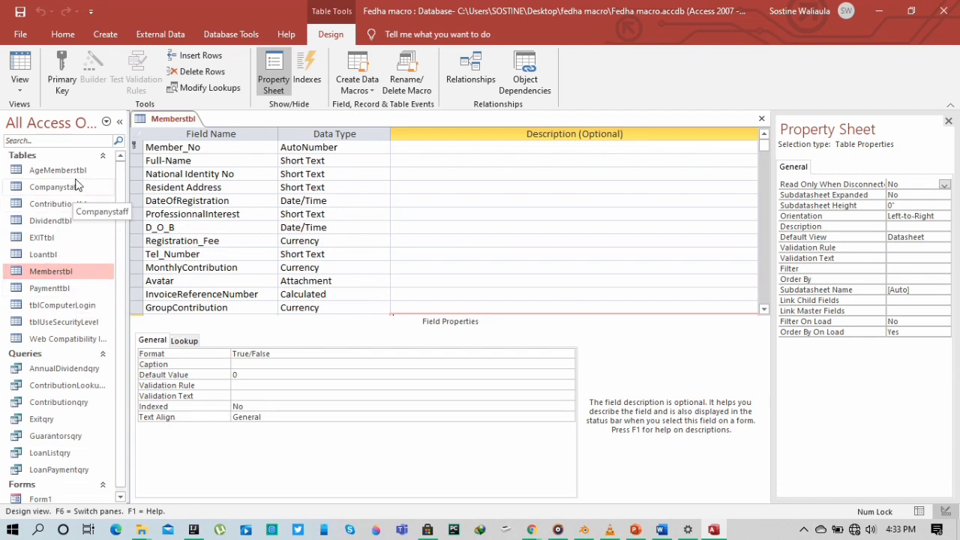
Open the Contributiontbl table in Design View.
left_click(56, 209)
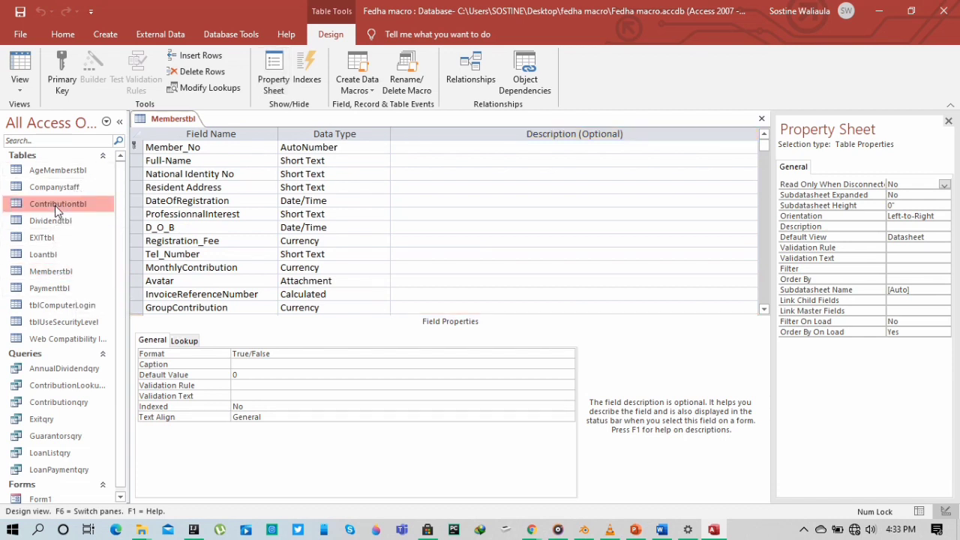
right_click(55, 206)
left_click(84, 232)
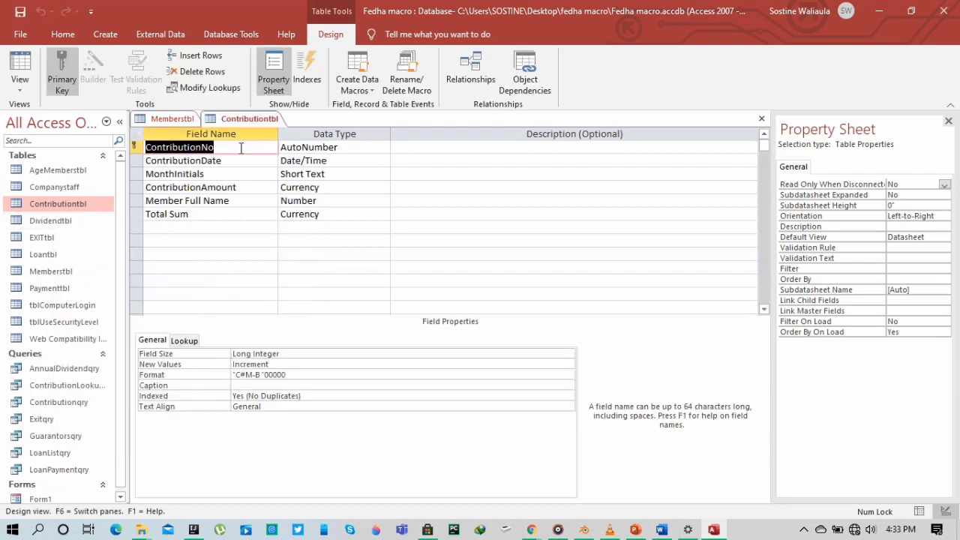
Review the field names of Contributiontbl, from ContributionNo and ContributionDate down to Total Sum.
left_click(231, 166)
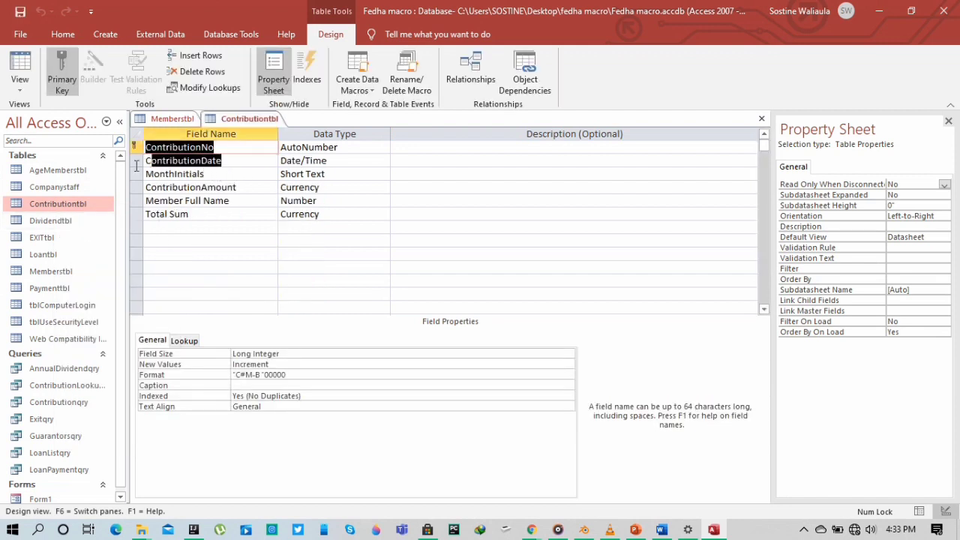
left_click(216, 175)
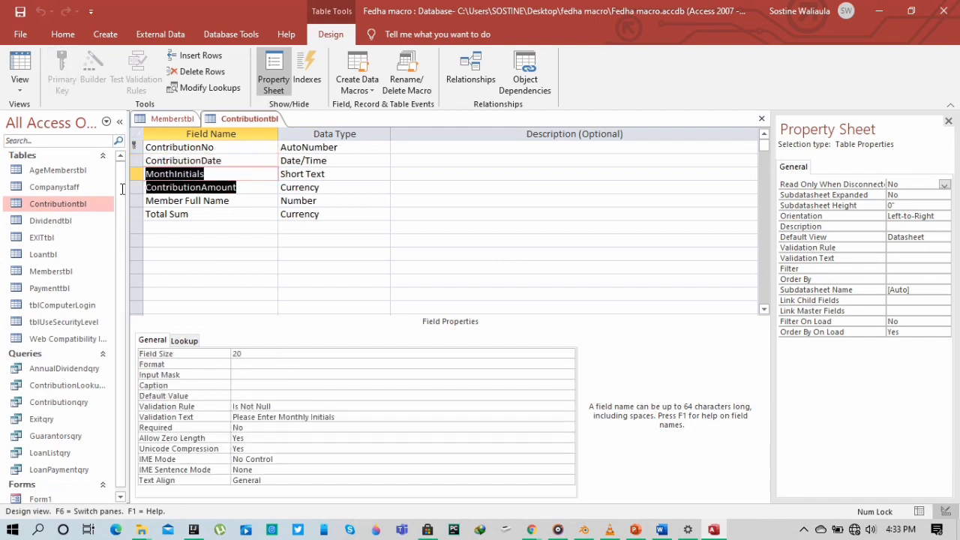
left_click(228, 187)
left_click_drag(228, 188, 126, 189)
left_click(169, 203)
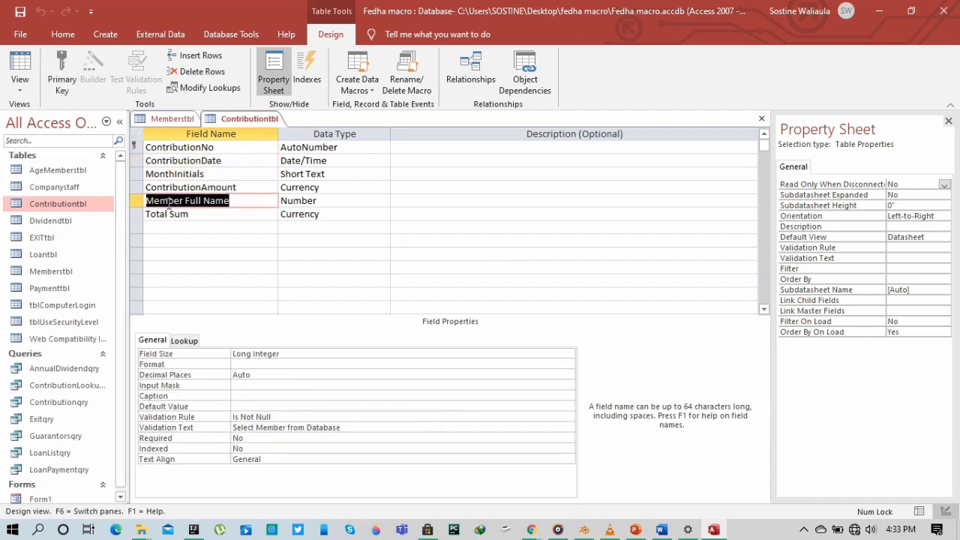
left_click(202, 219)
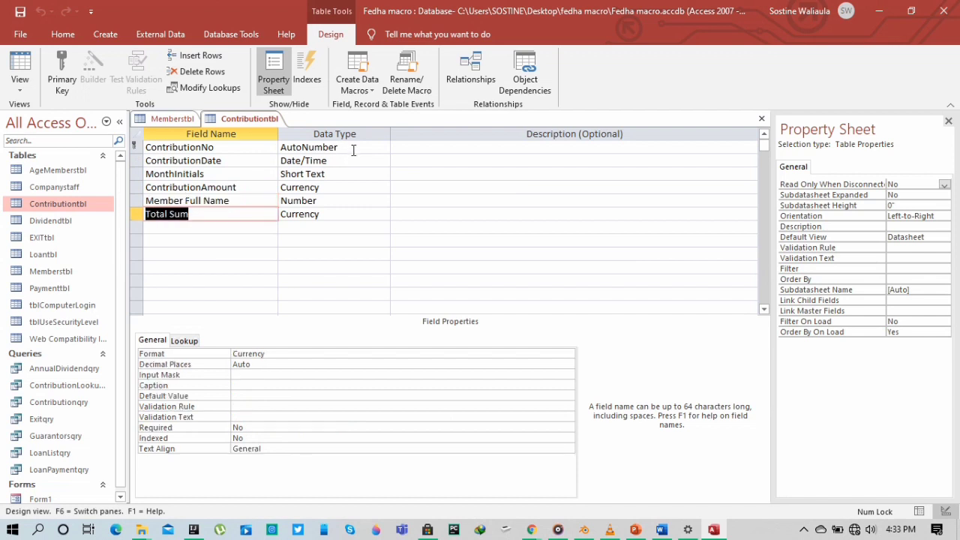
Review the data type assigned to each Contributiontbl field, from ContributionNo to Total Sum.
left_click_drag(353, 147, 280, 147)
left_click_drag(355, 161, 281, 161)
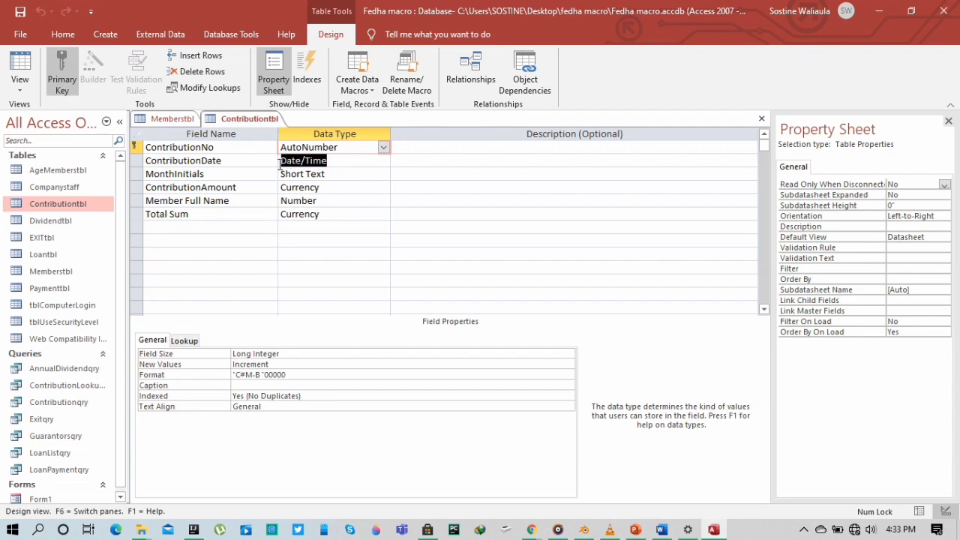
left_click_drag(342, 174, 268, 176)
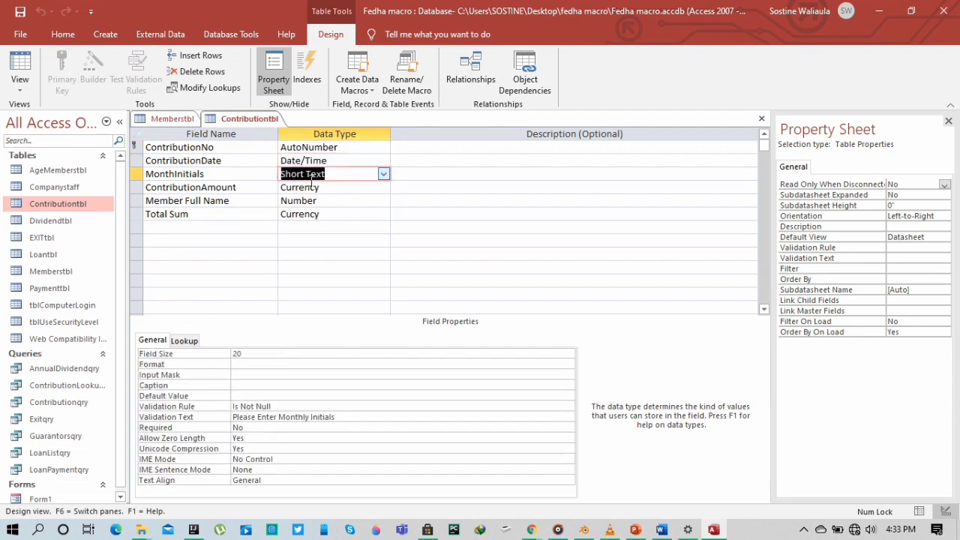
left_click_drag(342, 188, 260, 191)
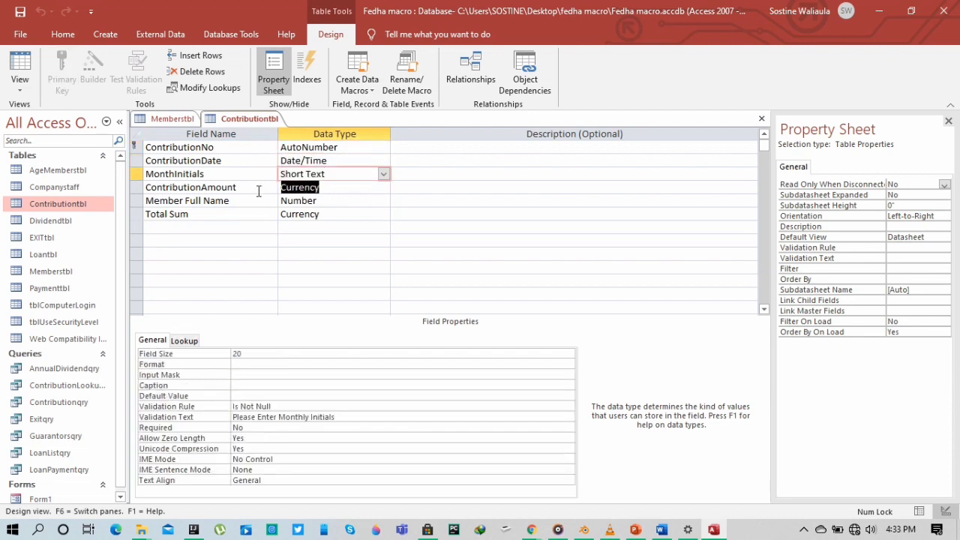
left_click_drag(336, 201, 279, 201)
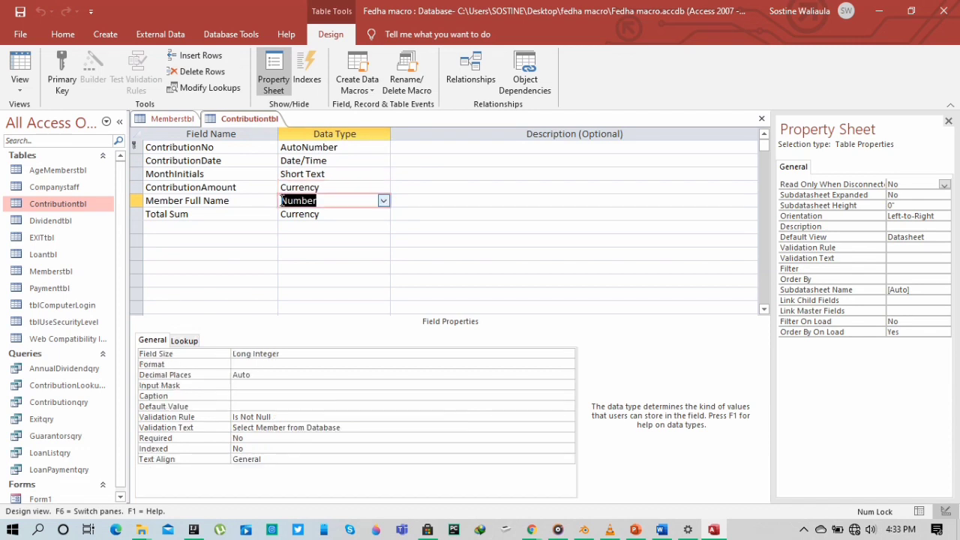
left_click_drag(337, 217, 276, 218)
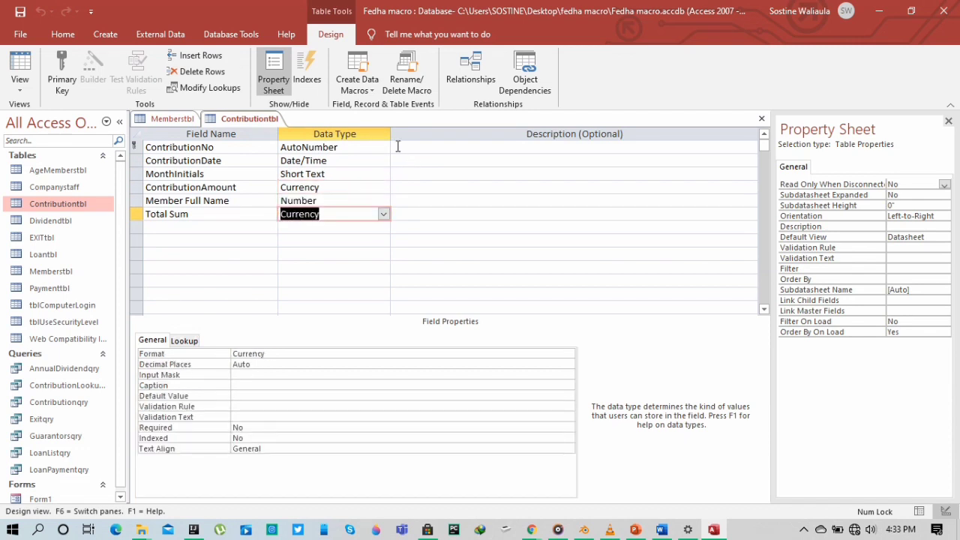
Examine the ContributionNo field's new values setting, field size and format.
left_click(446, 148)
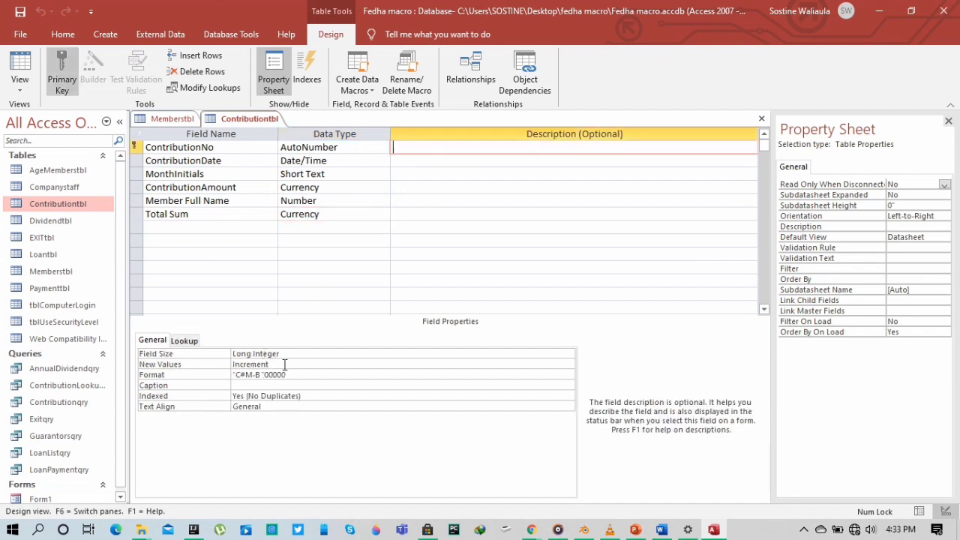
left_click_drag(284, 366, 226, 360)
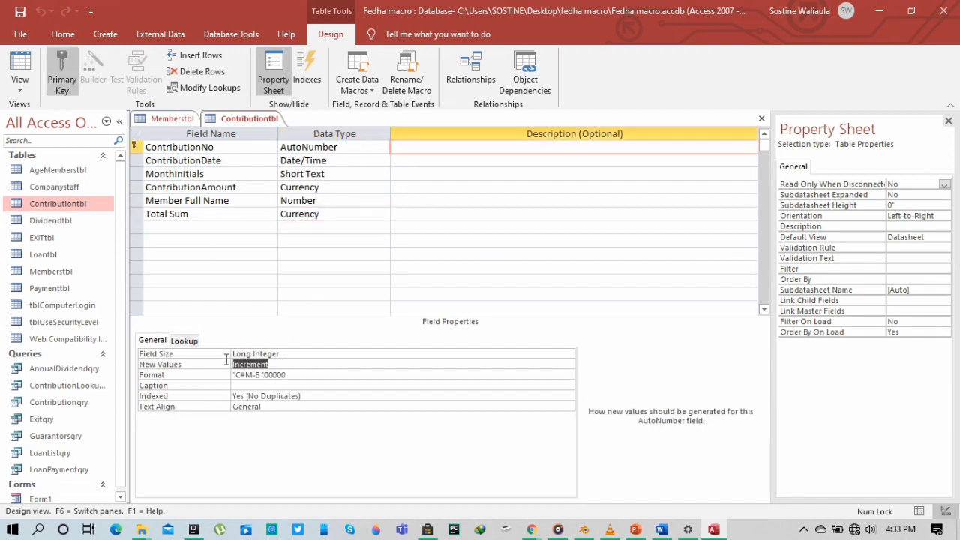
left_click_drag(284, 354, 229, 357)
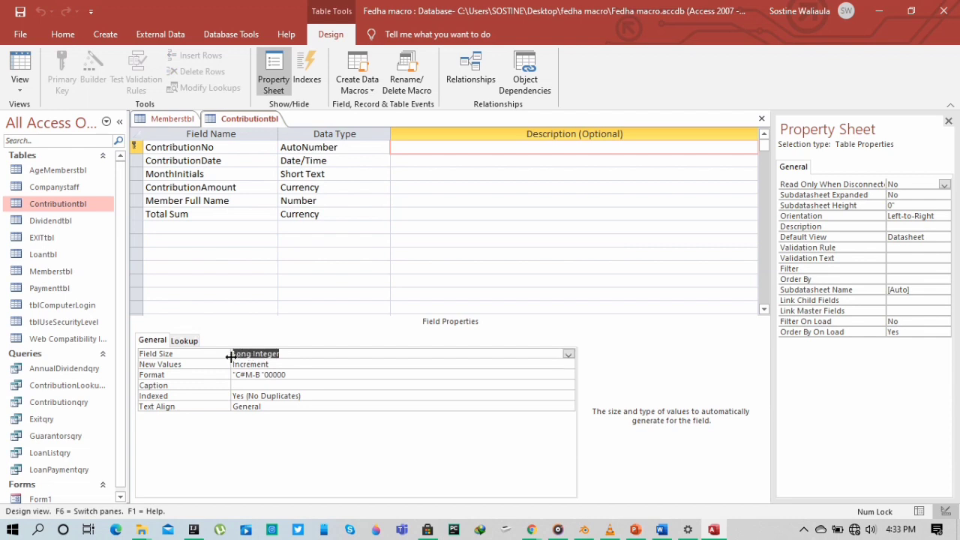
left_click(305, 383)
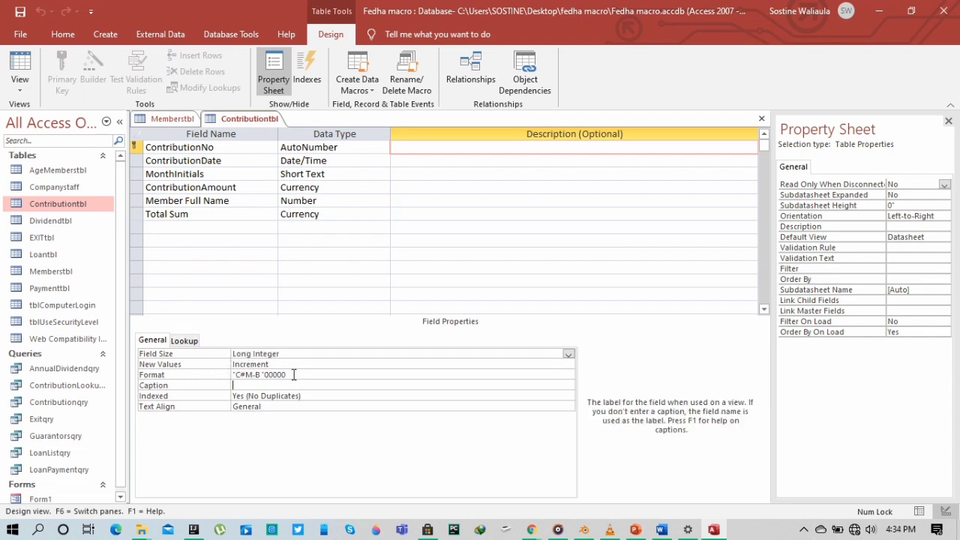
left_click_drag(280, 375, 227, 375)
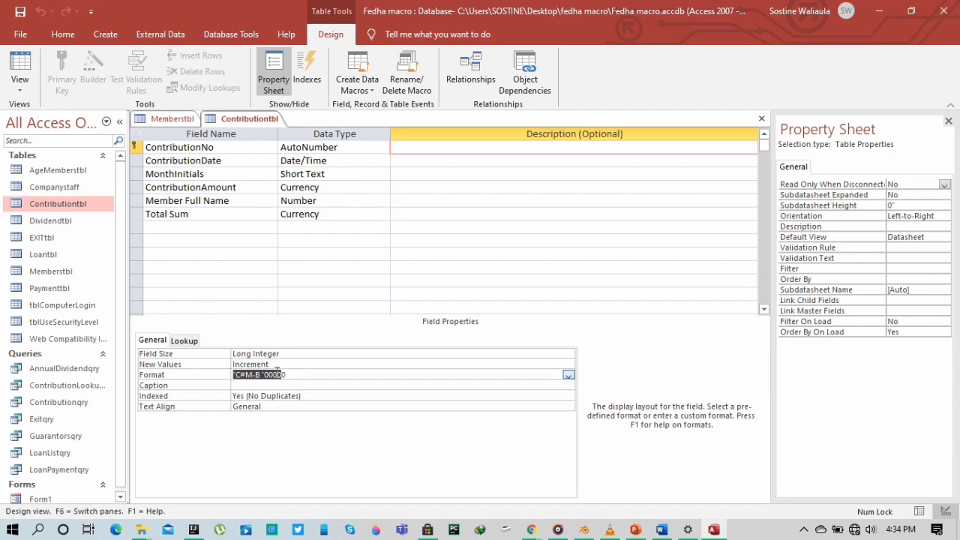
Check the ContributionDate field's properties and the MonthInitials field's validation rule, validation text and field size.
left_click(403, 160)
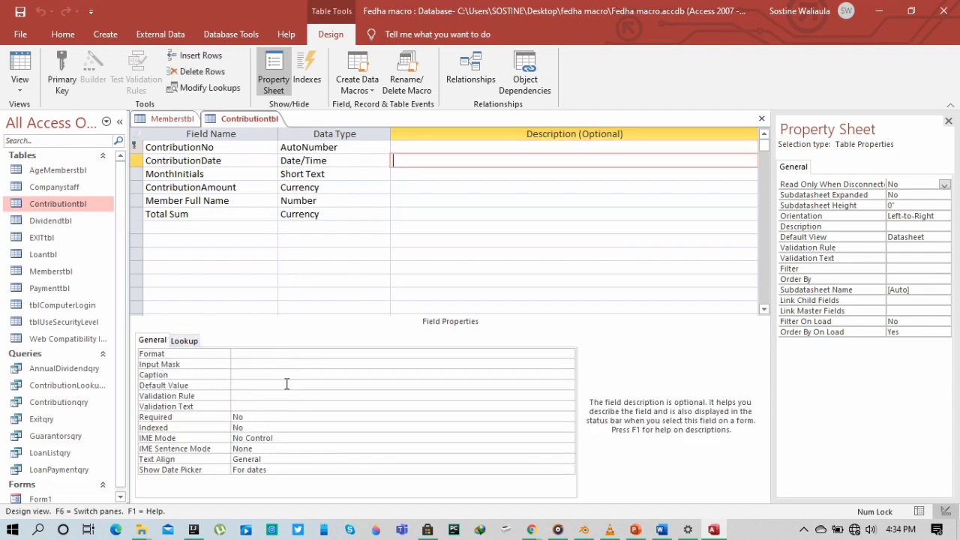
left_click(415, 174)
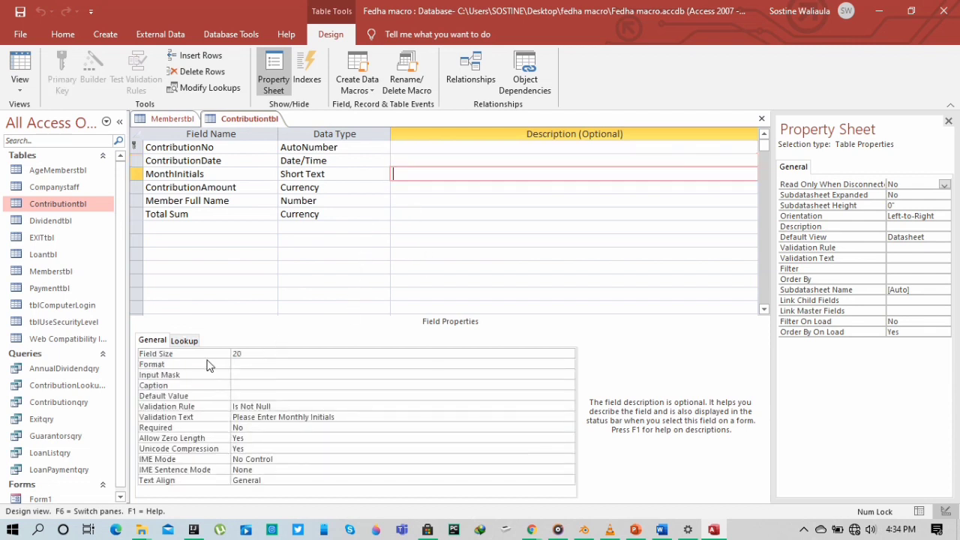
left_click(291, 406)
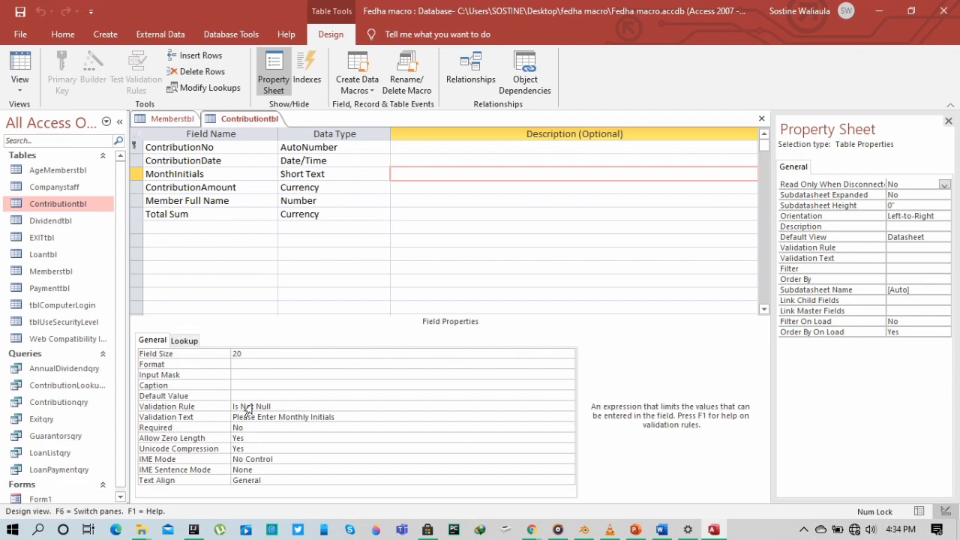
left_click(222, 407)
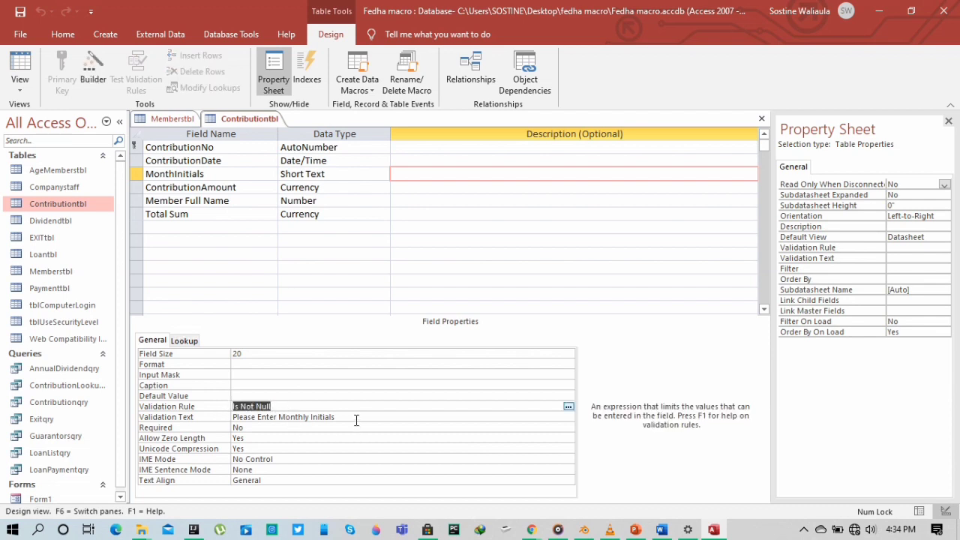
left_click_drag(355, 419, 225, 425)
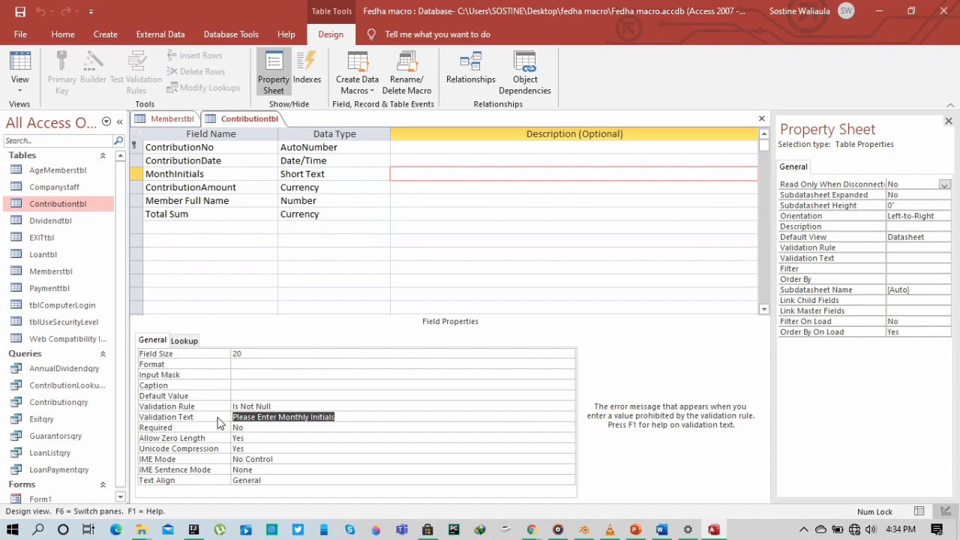
left_click(233, 354)
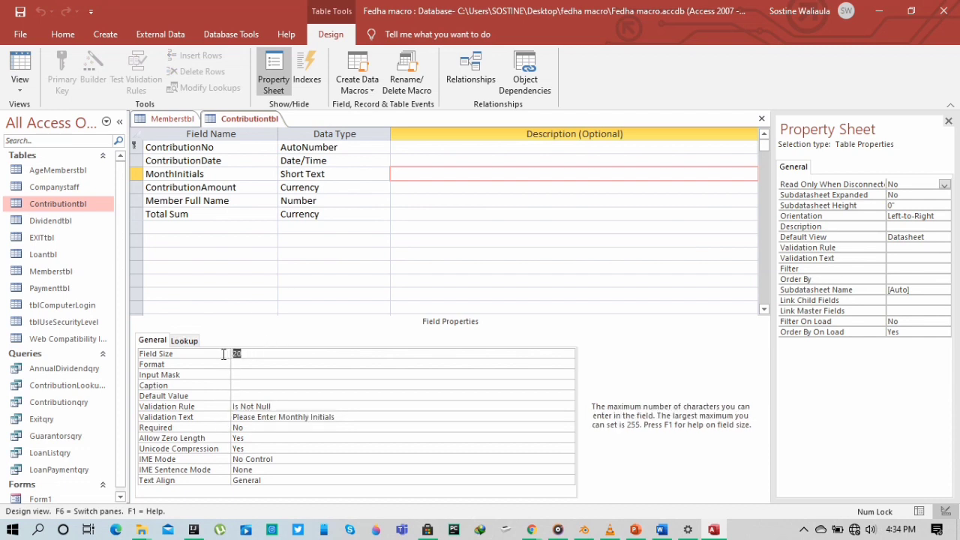
Examine the validation rule and validation text of the ContributionAmount field.
left_click(398, 190)
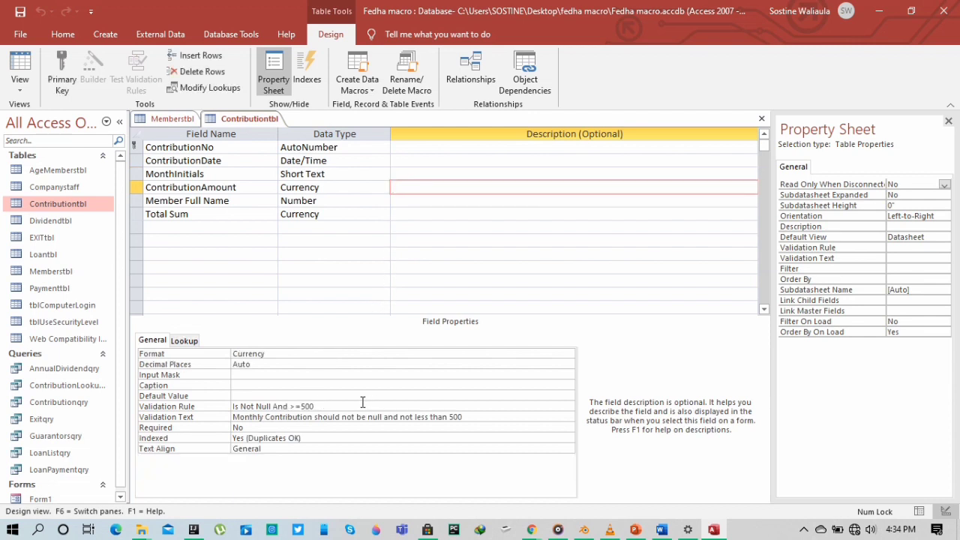
left_click_drag(362, 405, 228, 405)
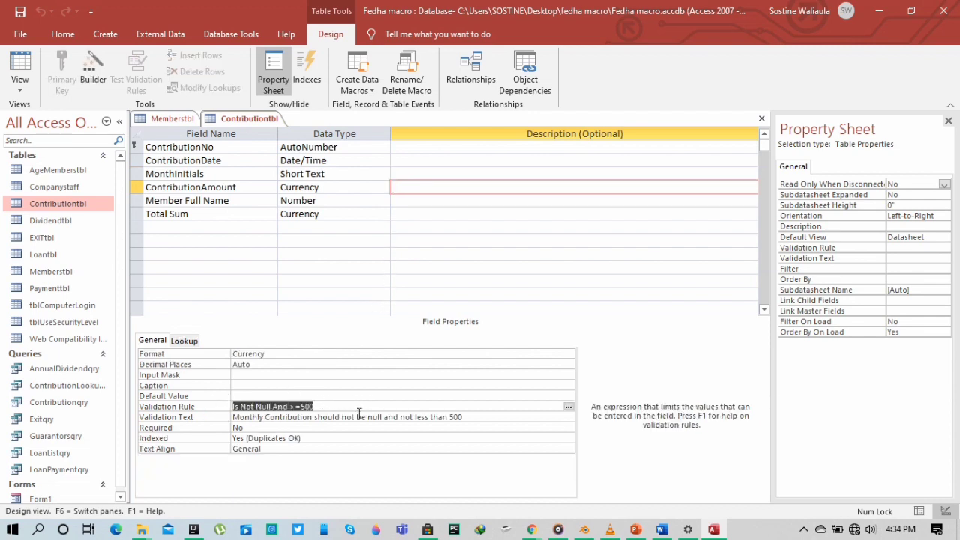
left_click(491, 421)
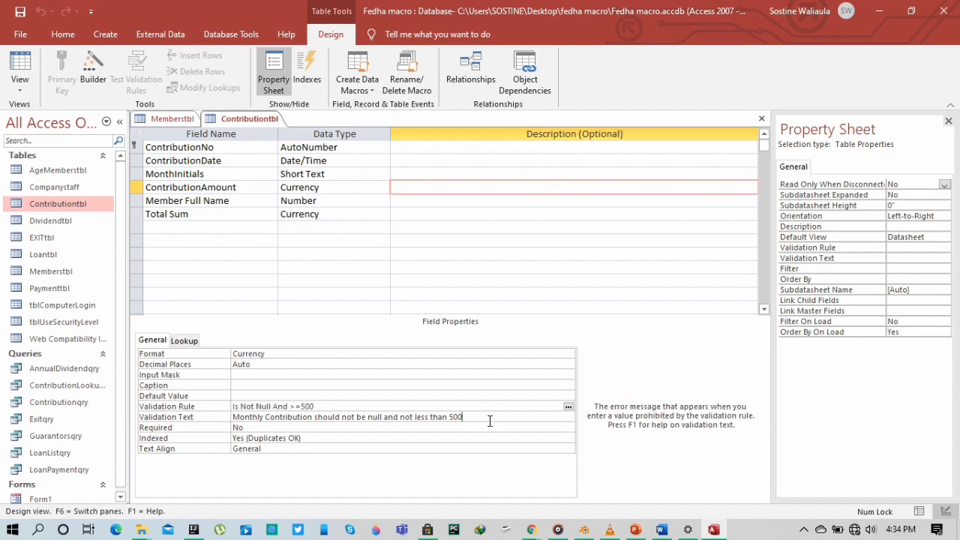
left_click_drag(491, 421, 237, 417)
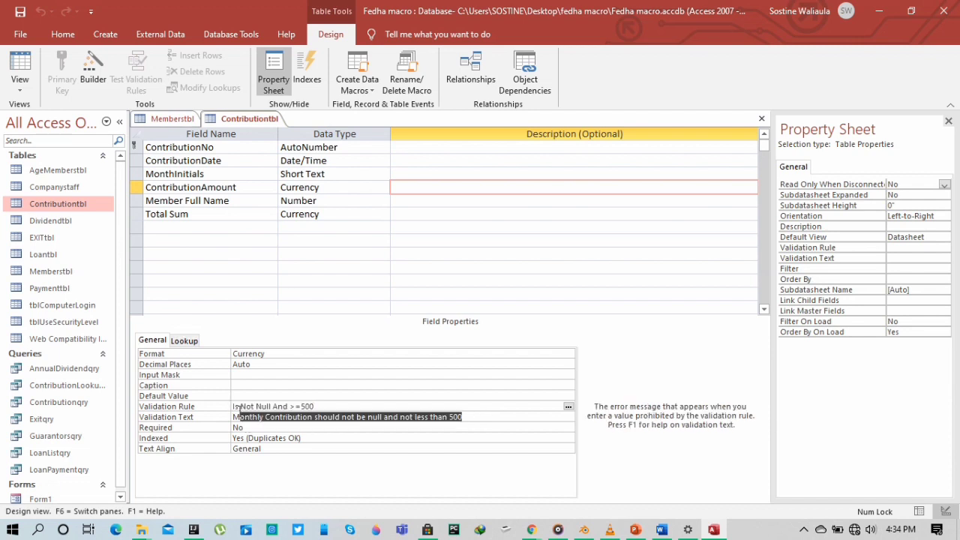
Examine the Member Full Name field's validation rule and validation text, and check the Total Sum field's properties.
left_click(407, 201)
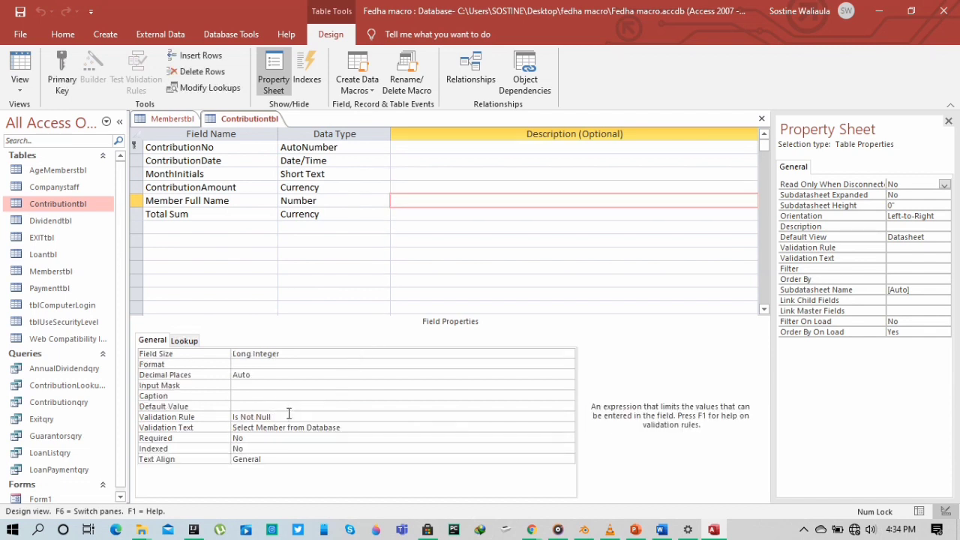
left_click(247, 415)
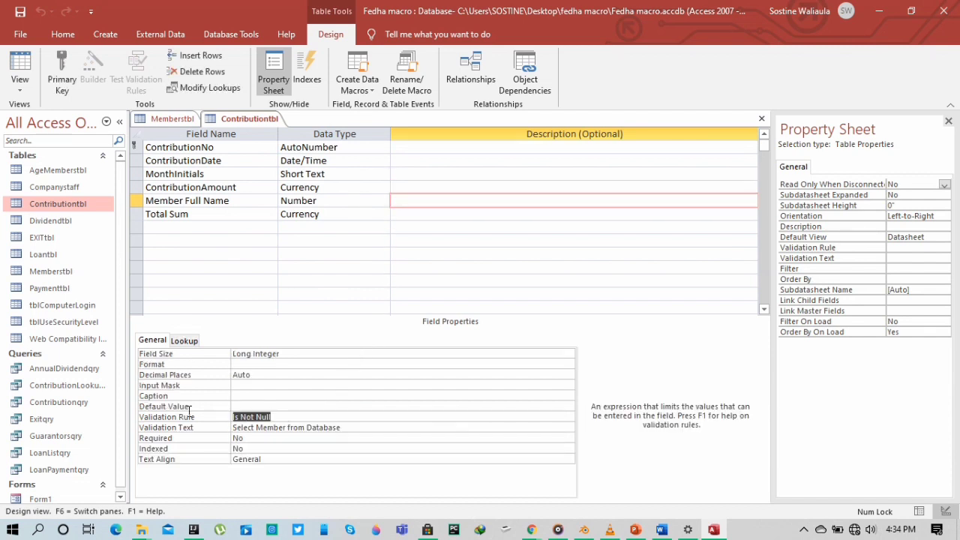
left_click(349, 429)
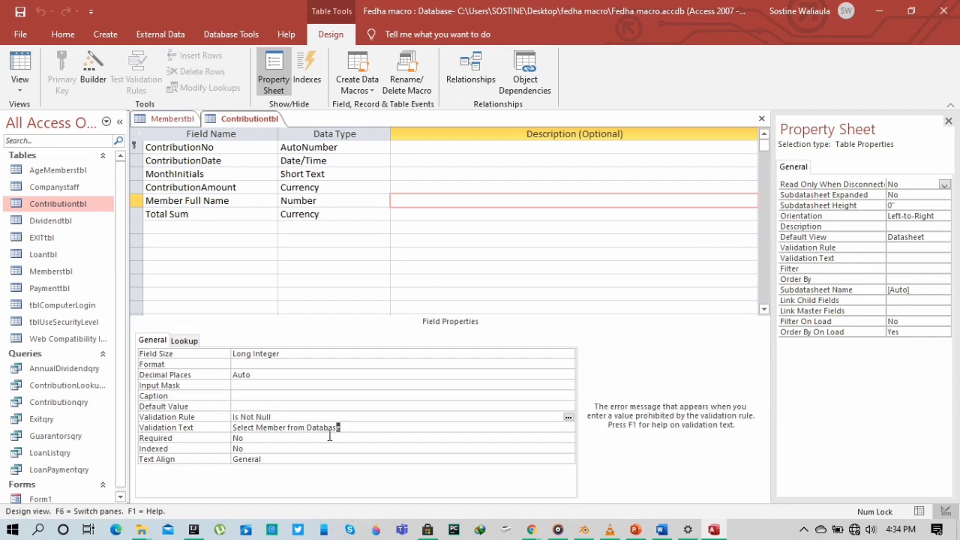
left_click(234, 427)
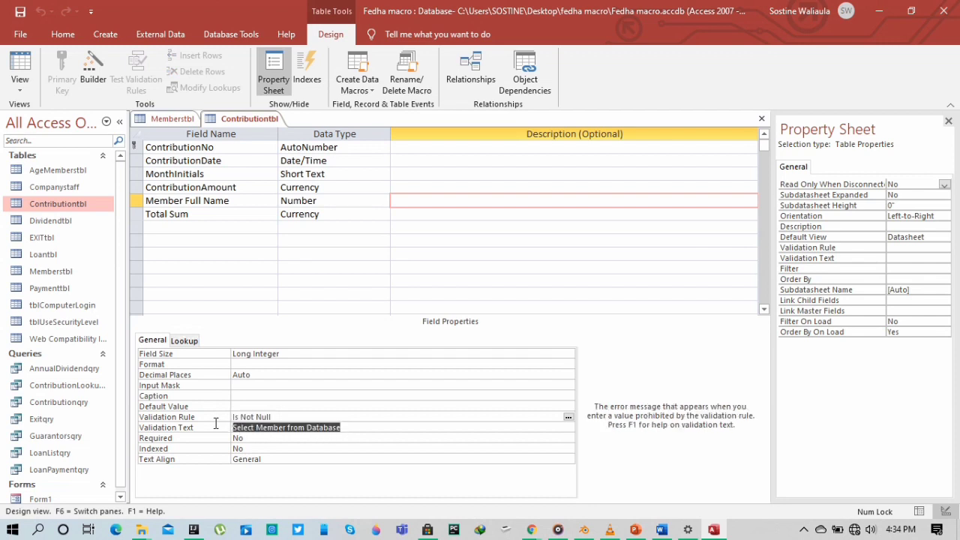
left_click(403, 214)
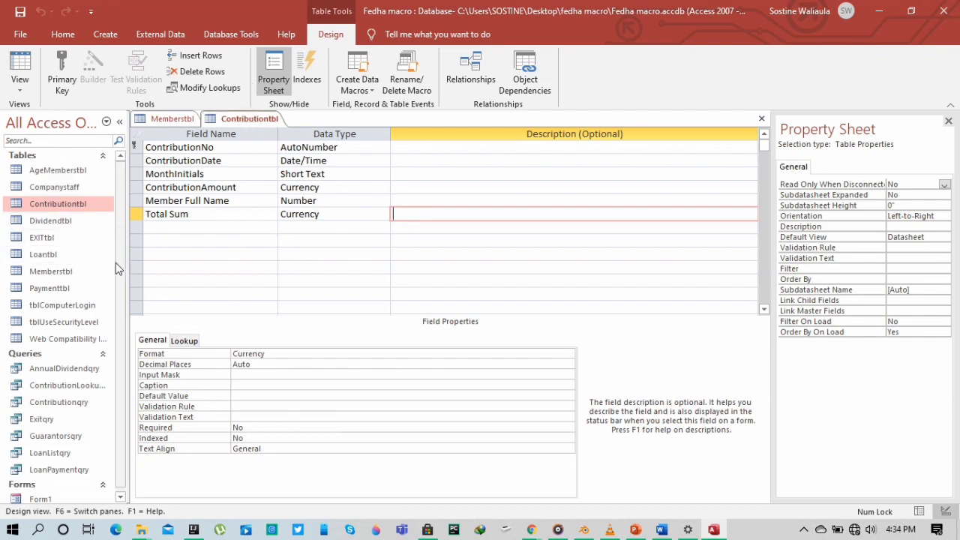
Open the Loantbl table in Design View.
left_click(51, 255)
right_click(47, 255)
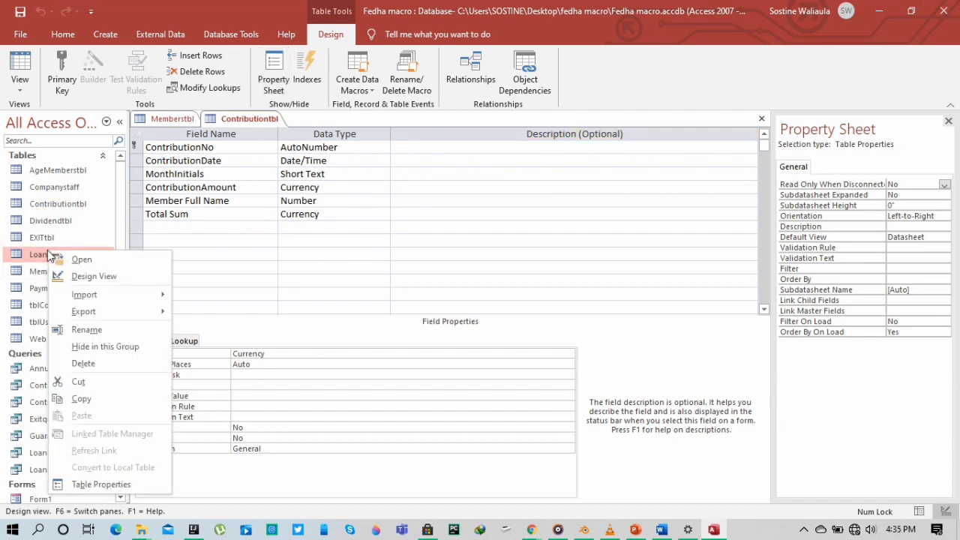
left_click(77, 276)
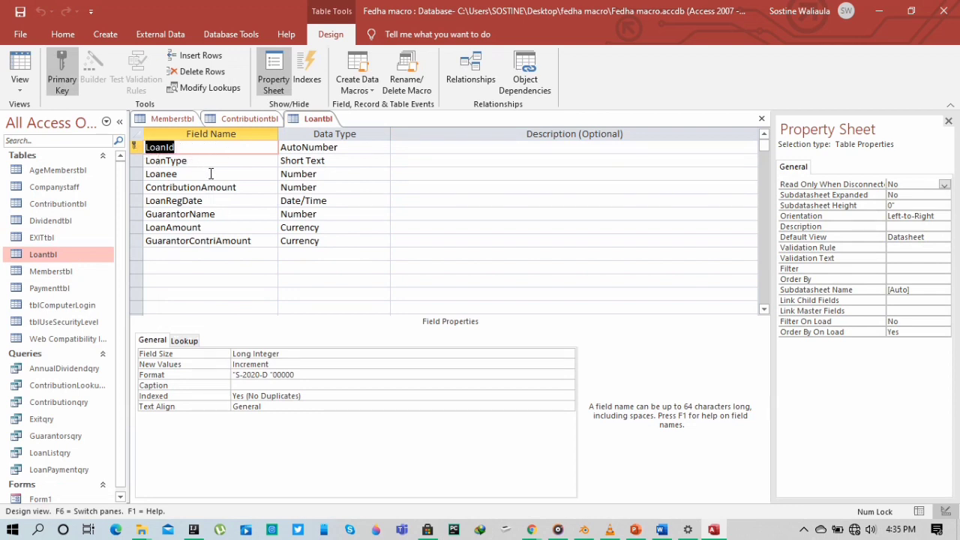
Go through Loantbl's field names from LoanType down to GuarantorContriAmount.
left_click(204, 162)
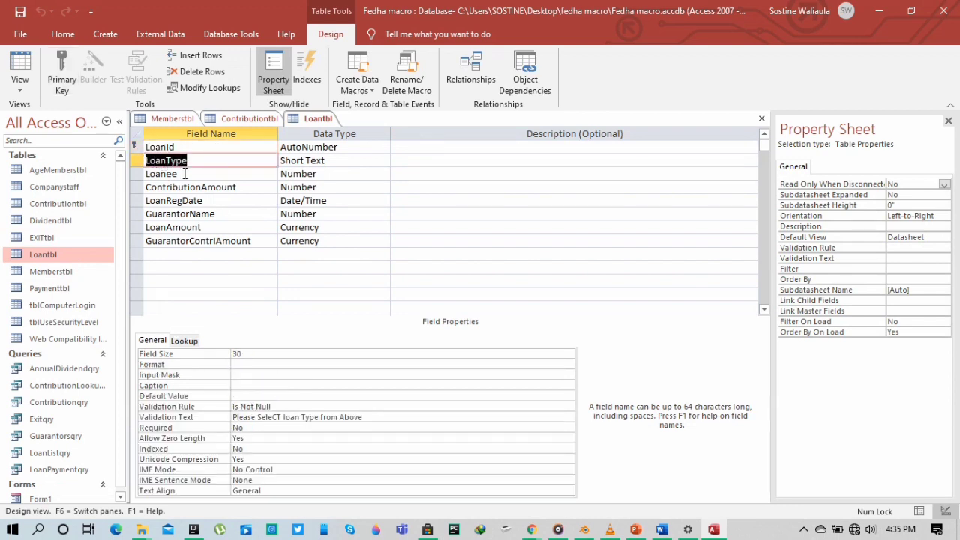
left_click(145, 173, "shift")
left_click(173, 177)
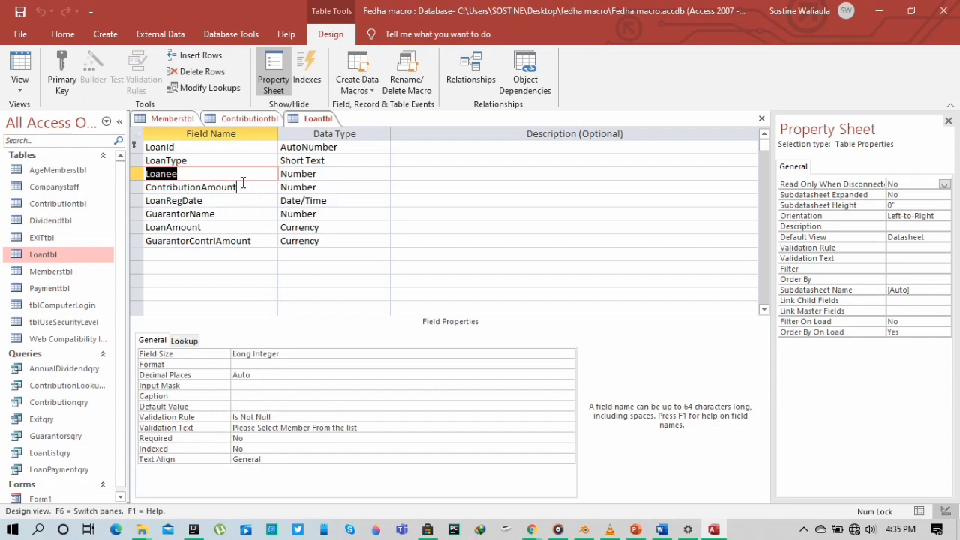
left_click_drag(240, 187, 145, 201)
left_click_drag(217, 215, 145, 214)
left_click_drag(216, 228, 146, 228)
left_click_drag(262, 241, 148, 238)
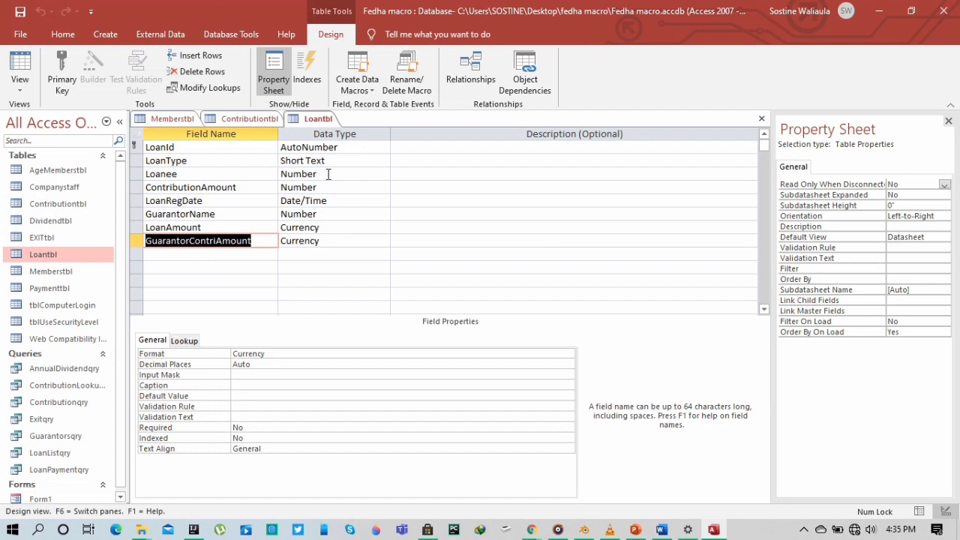
Review the data types assigned to the Loantbl fields, from LoanId through GuarantorContriAmount.
left_click_drag(339, 147, 279, 149)
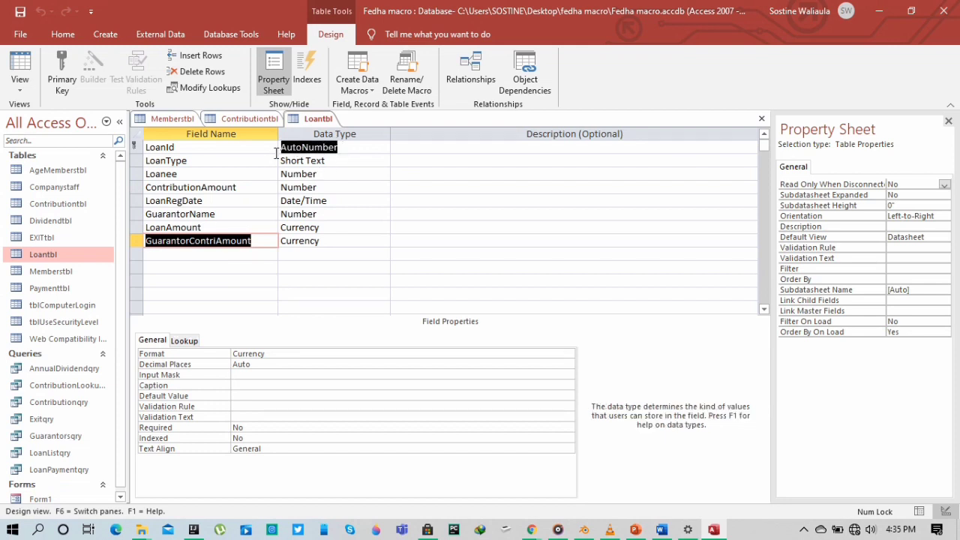
left_click_drag(340, 161, 281, 174)
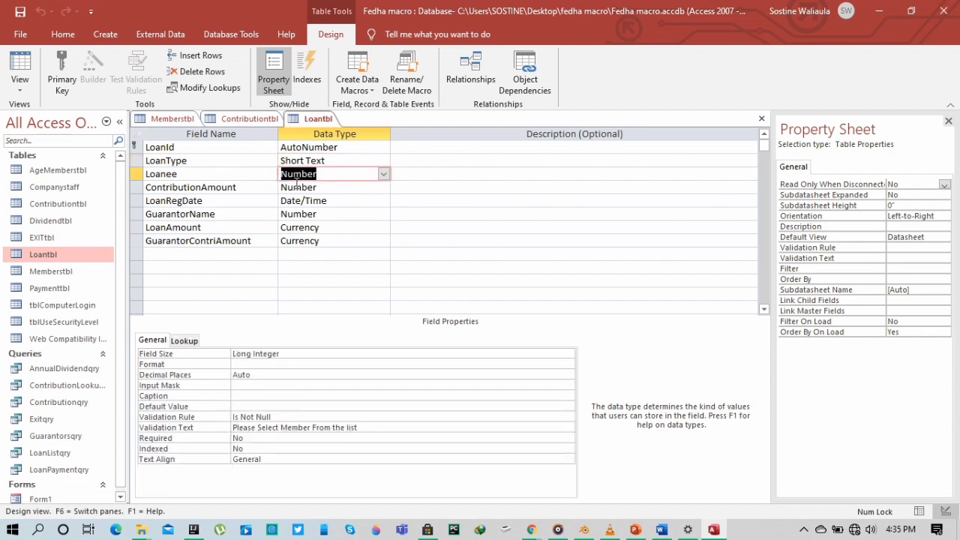
left_click_drag(335, 188, 280, 188)
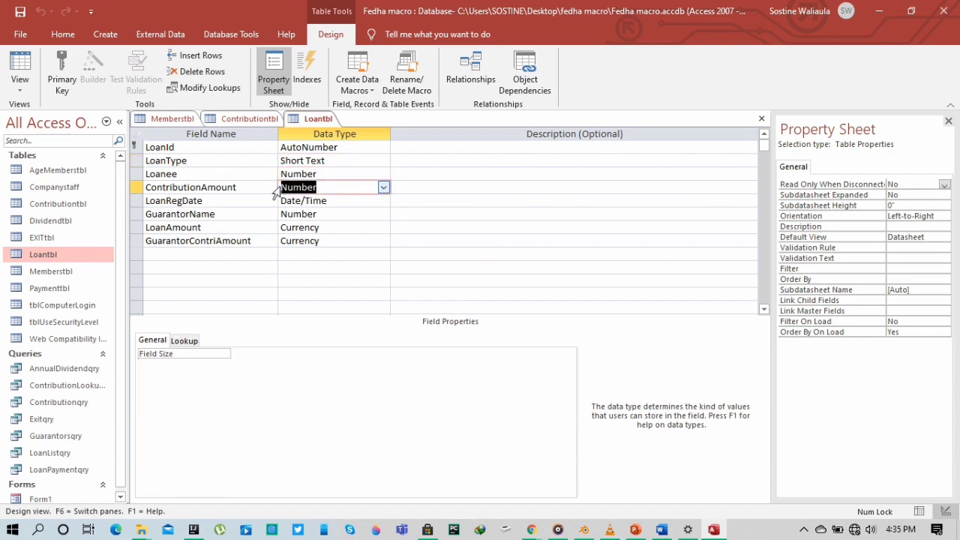
left_click_drag(343, 202, 279, 210)
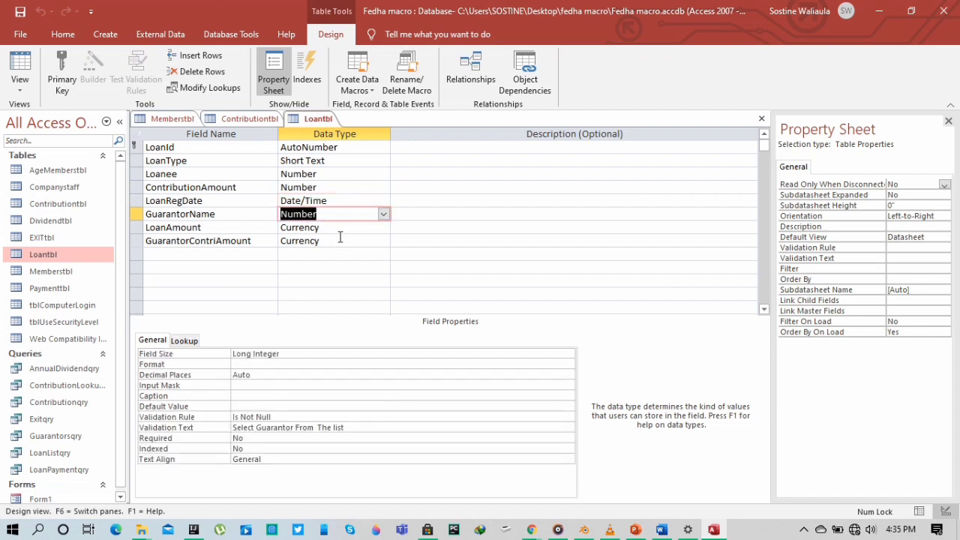
left_click_drag(340, 231, 281, 240)
Examine the LoanId field's new values setting, field size and format.
left_click(415, 145)
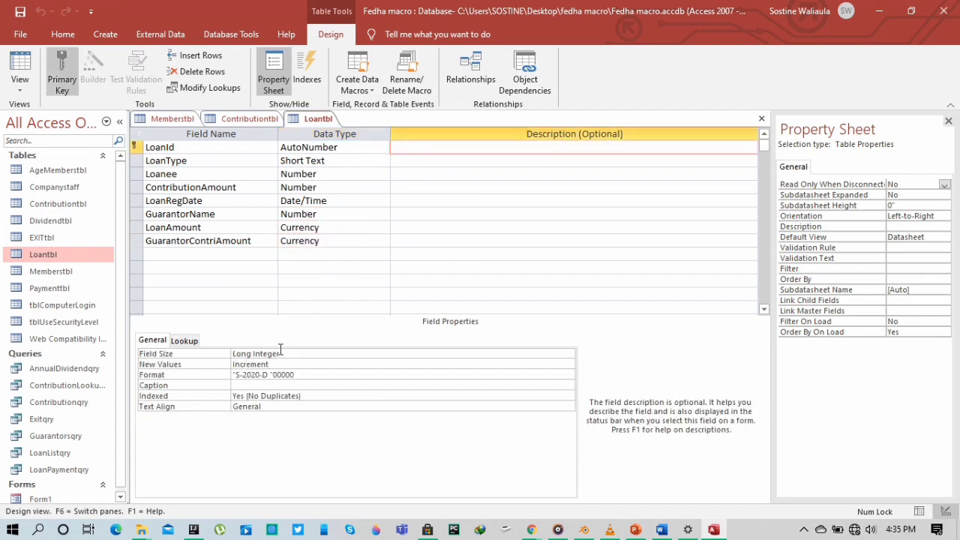
left_click_drag(283, 364, 230, 364)
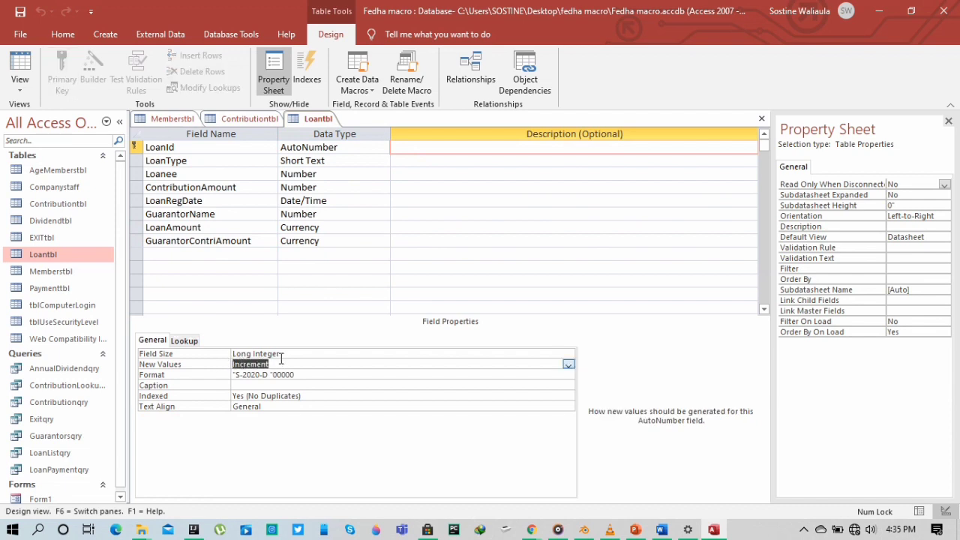
left_click_drag(282, 353, 232, 355)
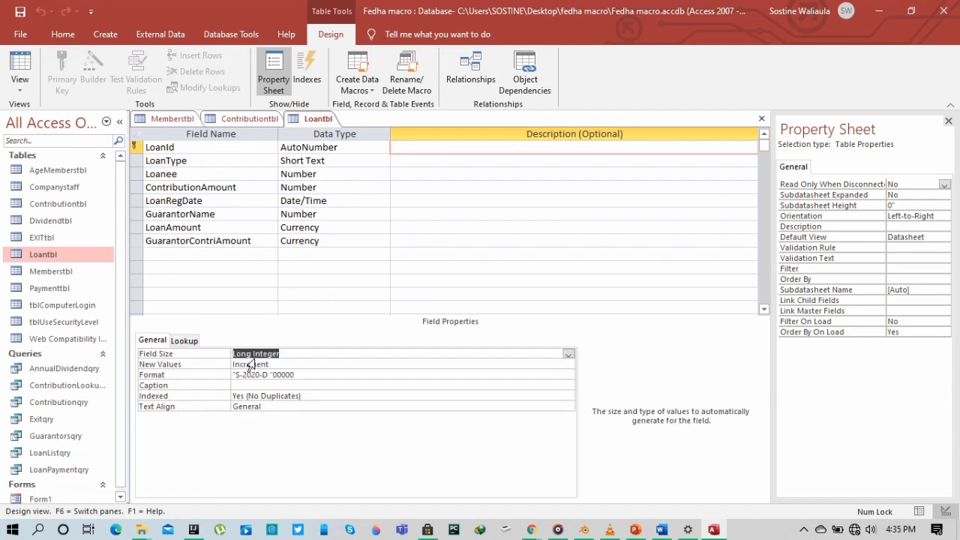
left_click_drag(318, 376, 229, 376)
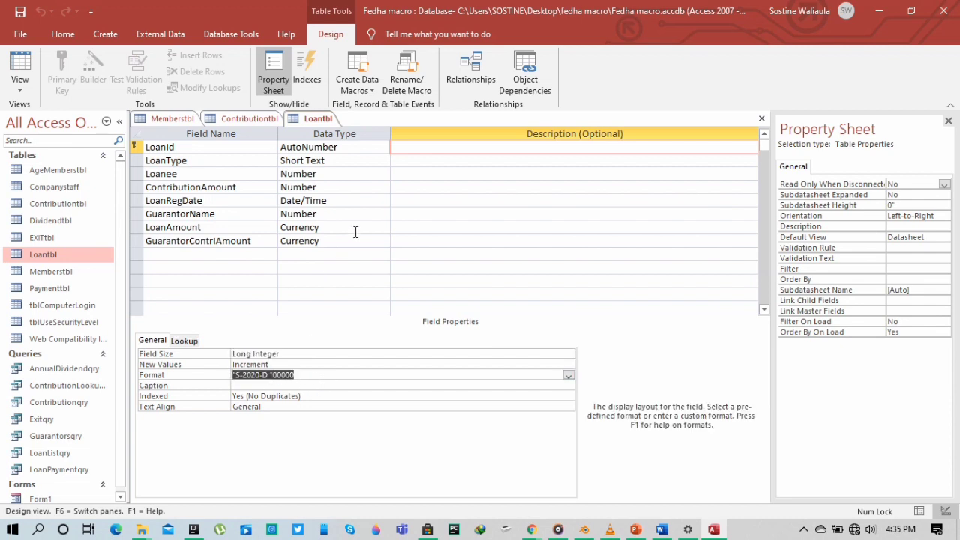
Examine the validation rule and validation text of the LoanType field.
left_click(408, 162)
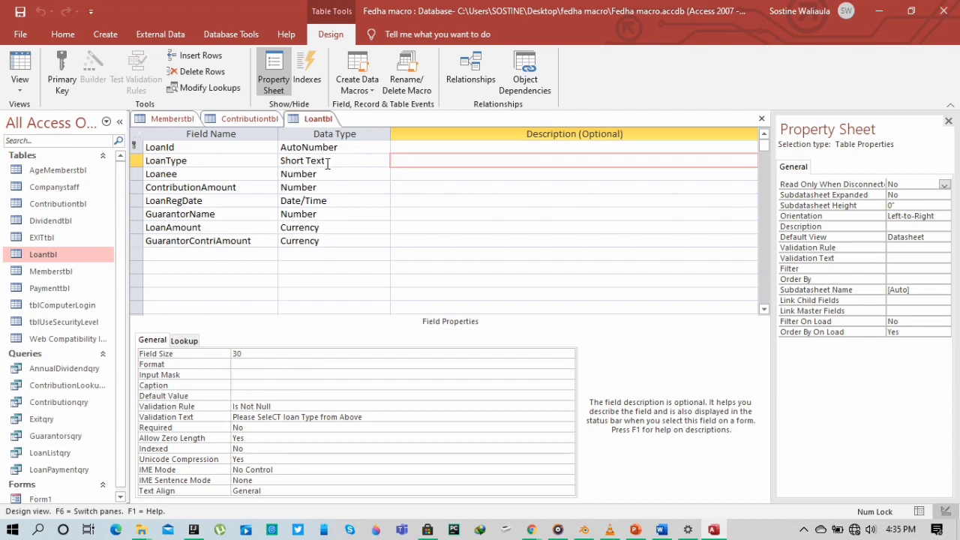
left_click_drag(296, 406, 230, 406)
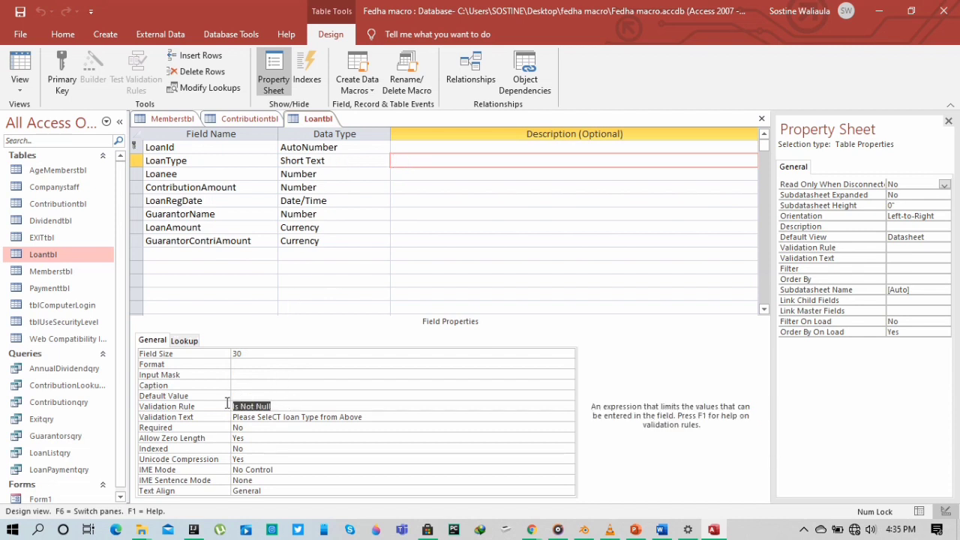
left_click(363, 418)
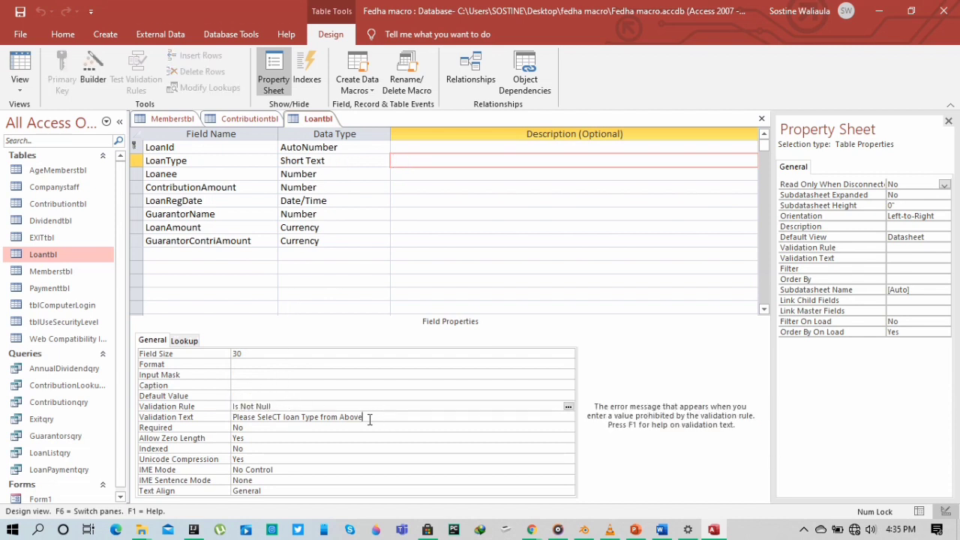
left_click_drag(363, 418, 230, 415)
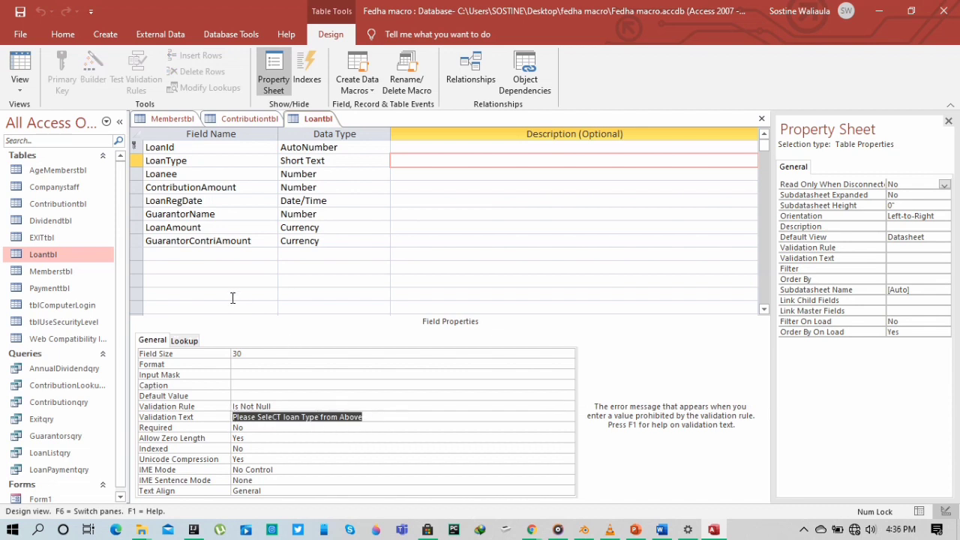
Examine the Loanee field's validation rule and validation text, and check the properties of Loantbl's ContributionAmount field.
left_click(417, 172)
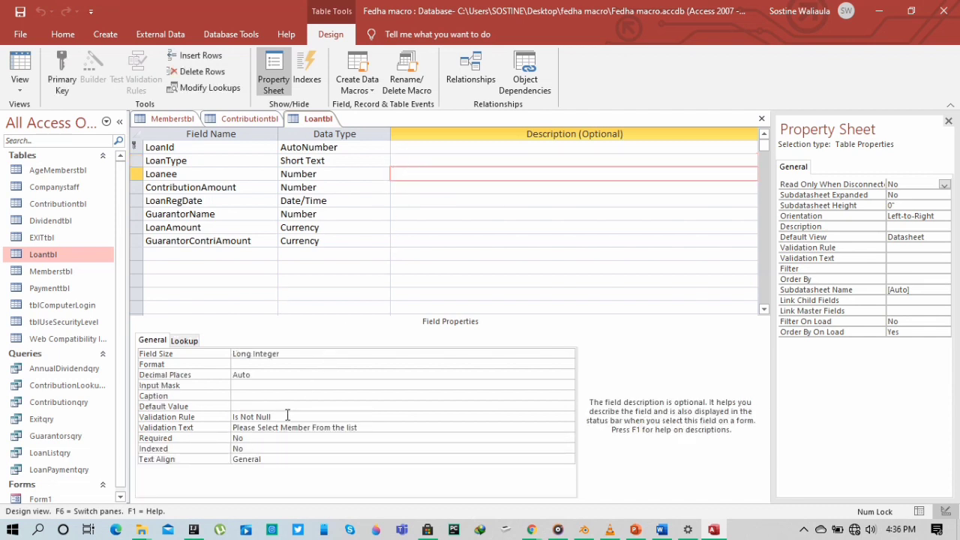
left_click_drag(276, 416, 225, 412)
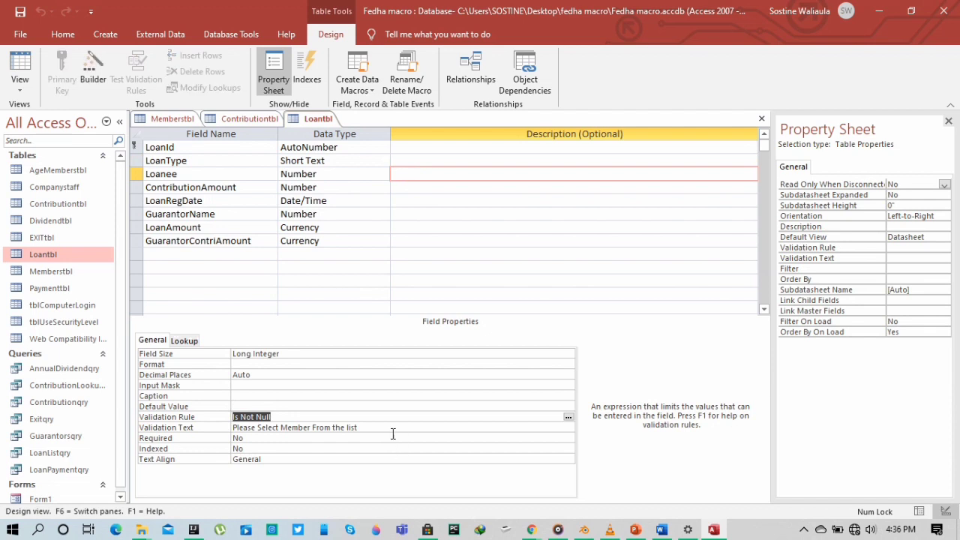
left_click_drag(375, 425, 229, 422)
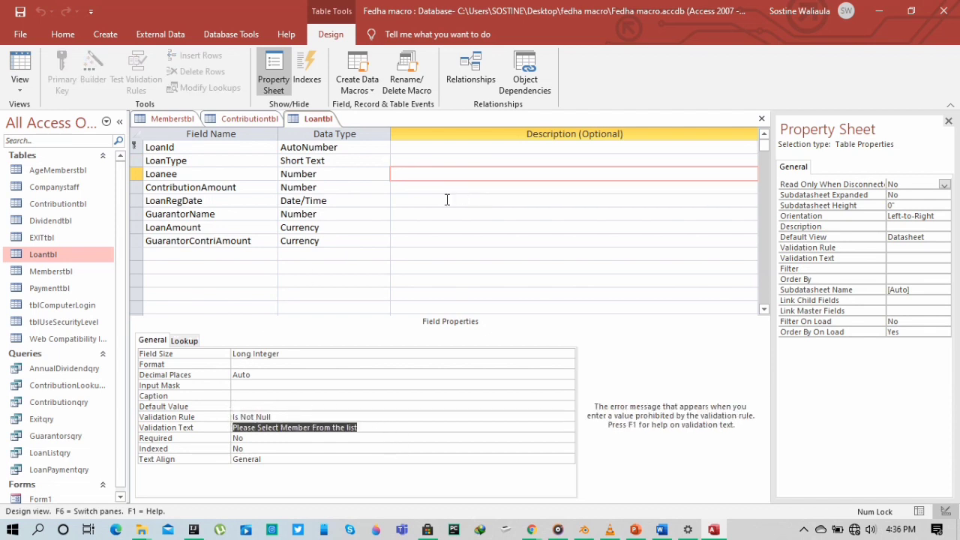
left_click(416, 188)
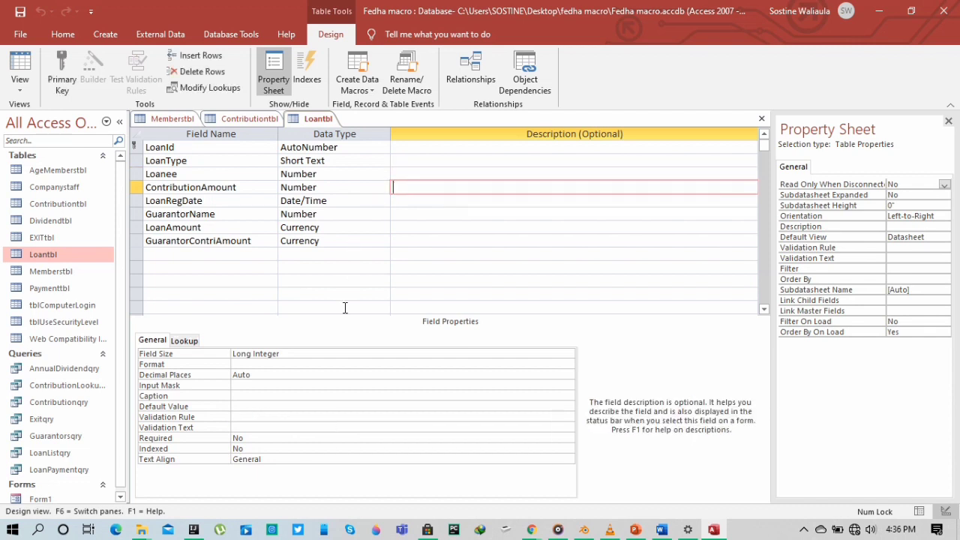
Examine the validation rule and validation text of the LoanRegDate field.
left_click(406, 201)
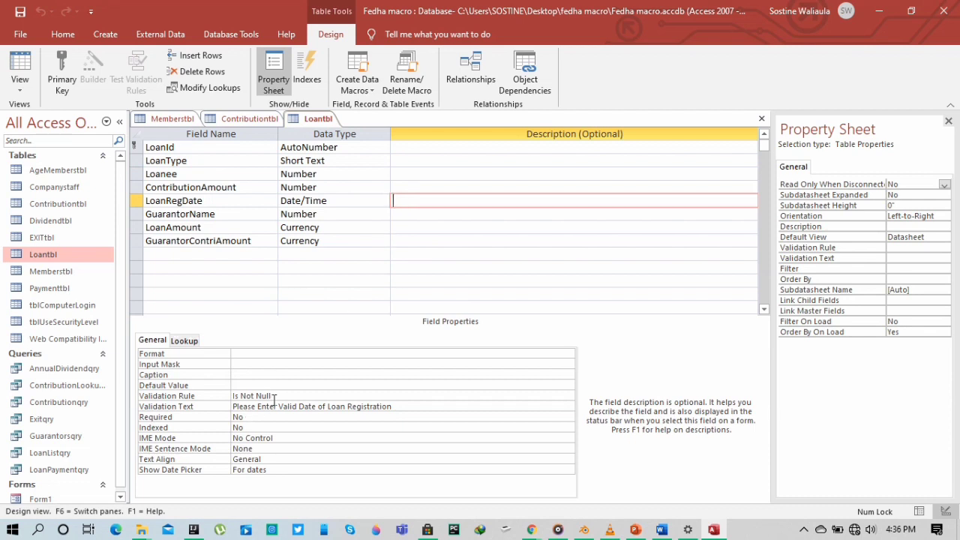
left_click_drag(276, 397, 228, 395)
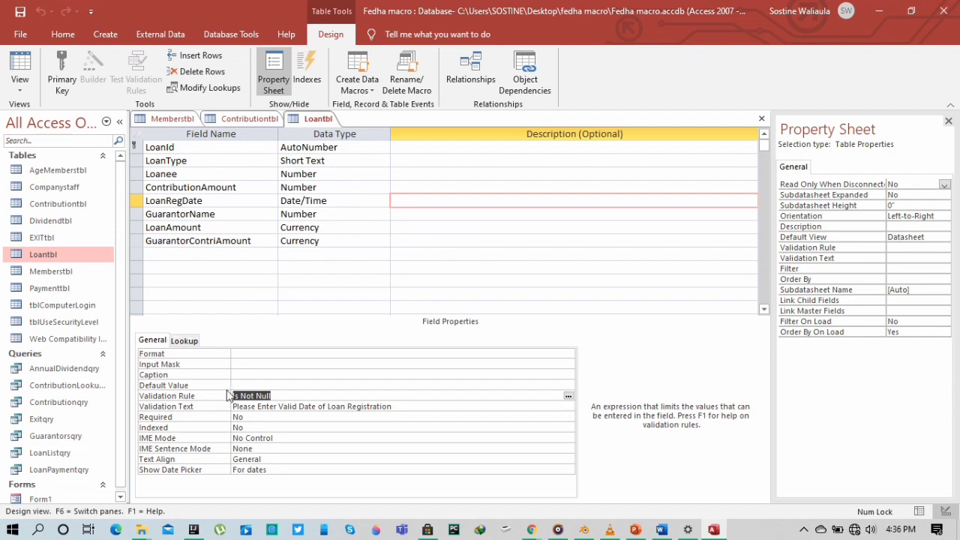
left_click(392, 396)
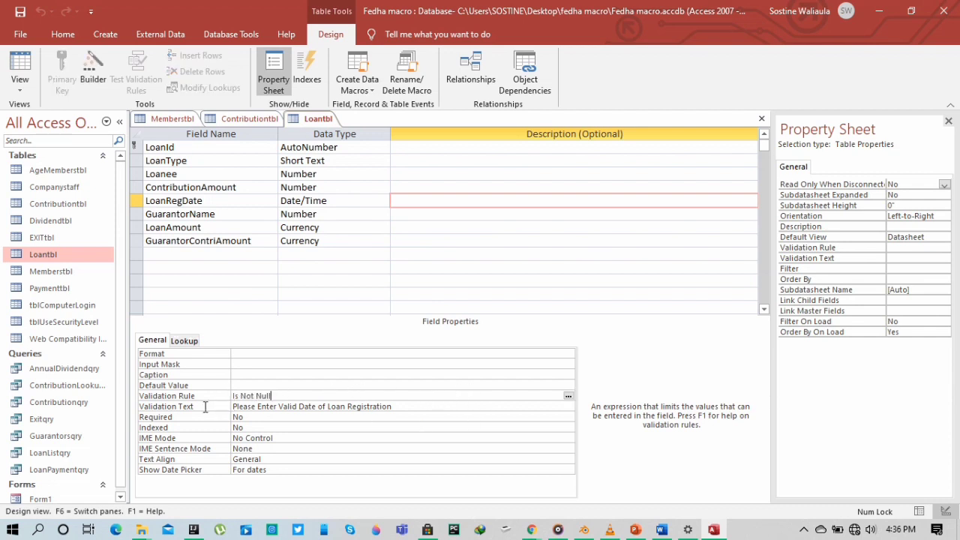
left_click_drag(395, 407, 219, 410)
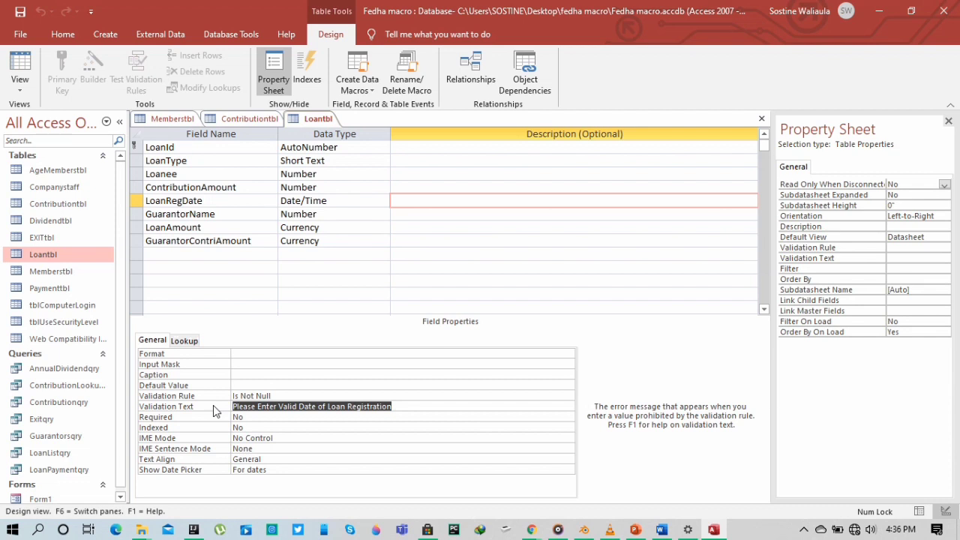
Examine the GuarantorName field's size, validation rule and validation text, and check the LoanAmount and GuarantorContriAmount properties.
left_click(394, 216)
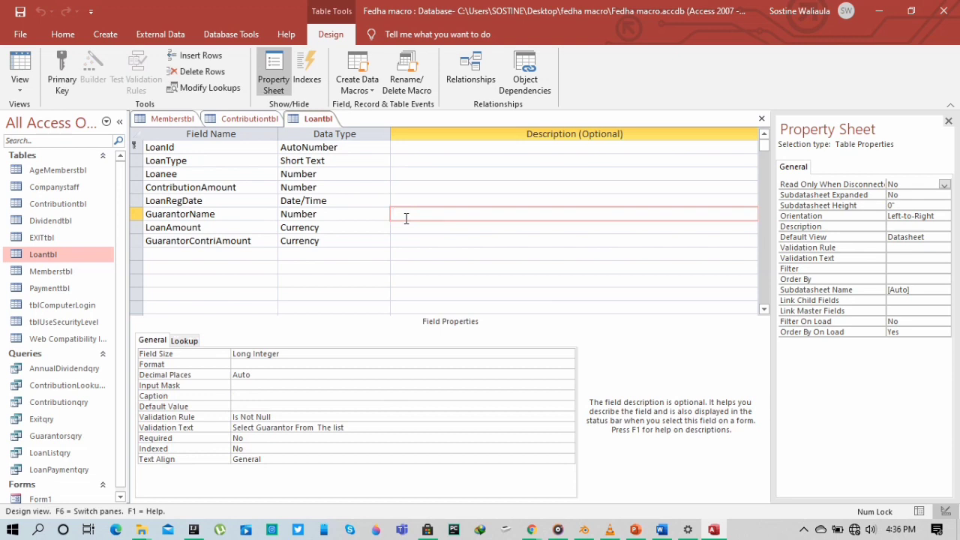
left_click(298, 355)
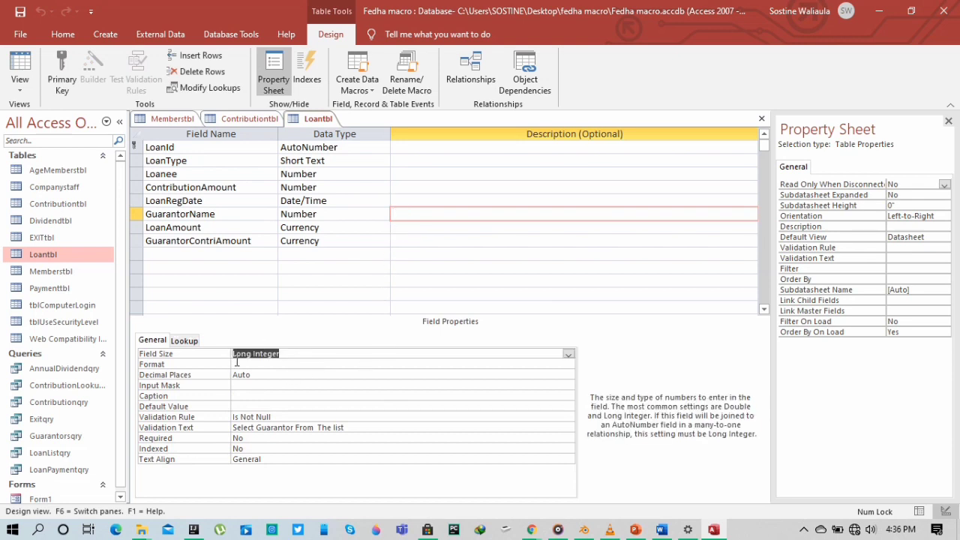
left_click(284, 418)
left_click_drag(283, 418, 231, 417)
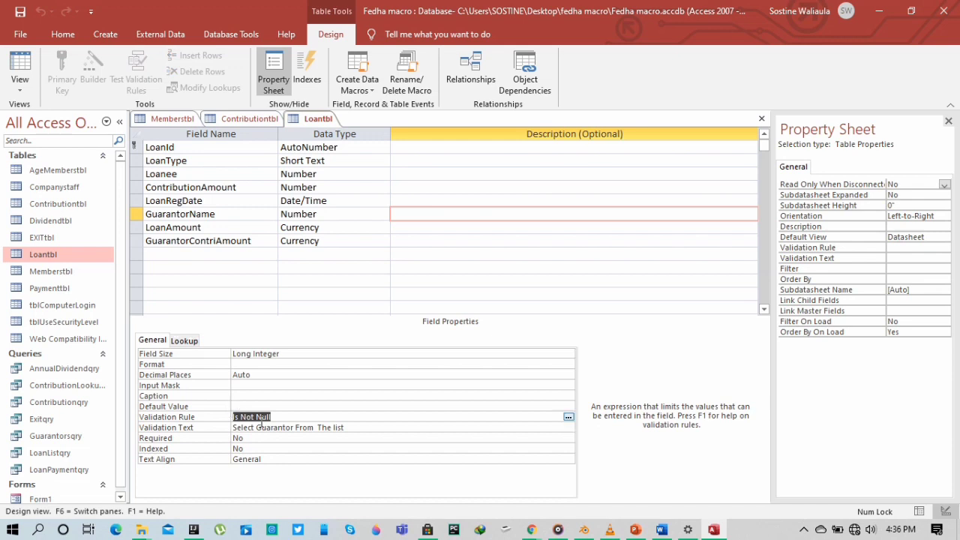
left_click_drag(356, 425, 232, 423)
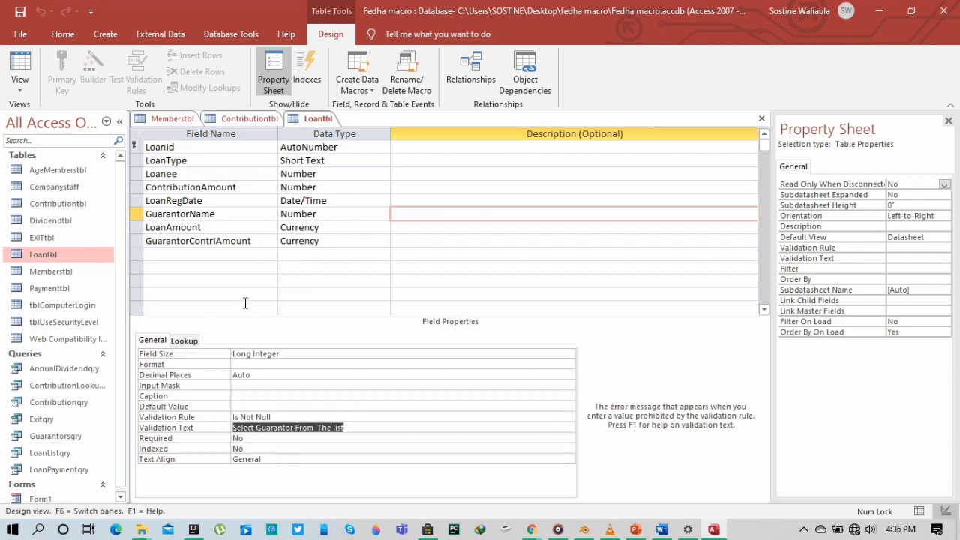
left_click(407, 226)
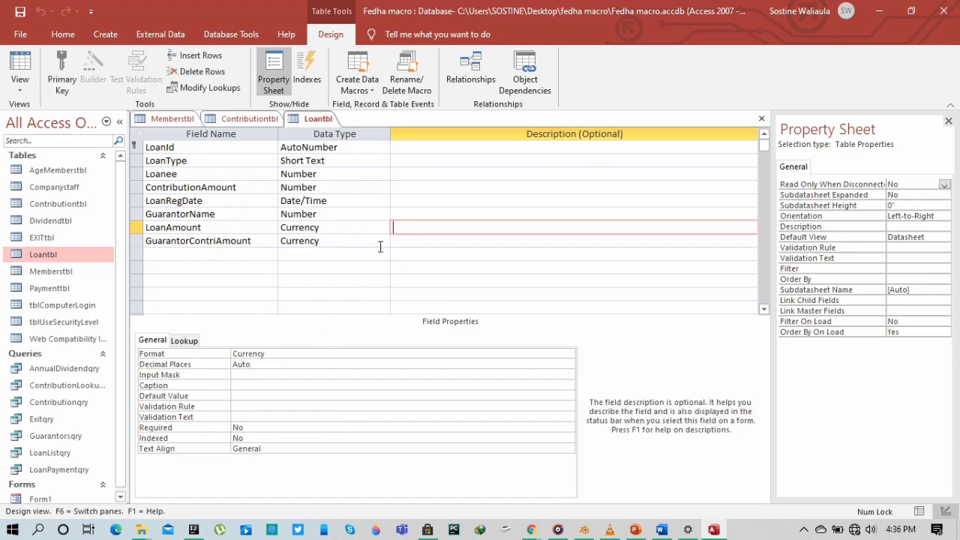
left_click(421, 237)
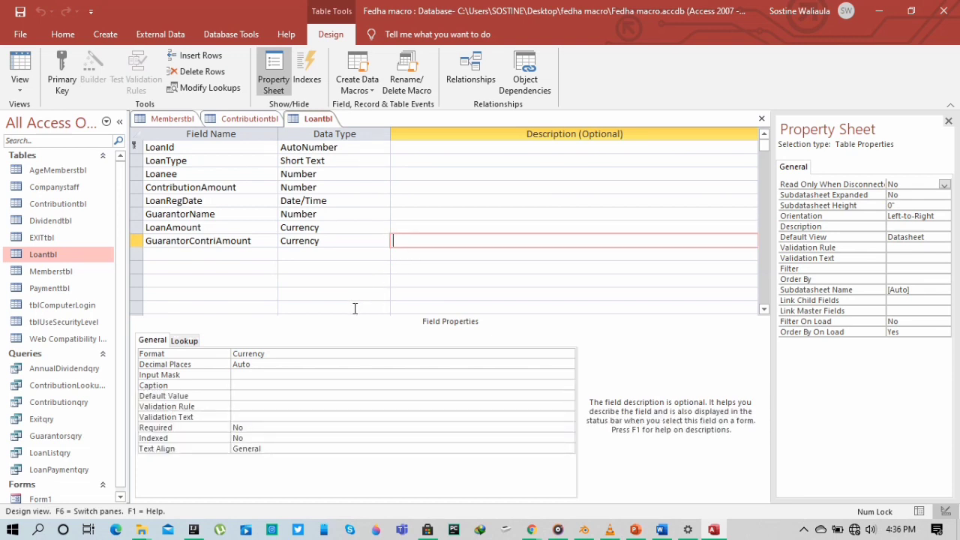
Open Paymenttbl in Design View and go through its field names from Paymentid to PComplete.
left_click(69, 288)
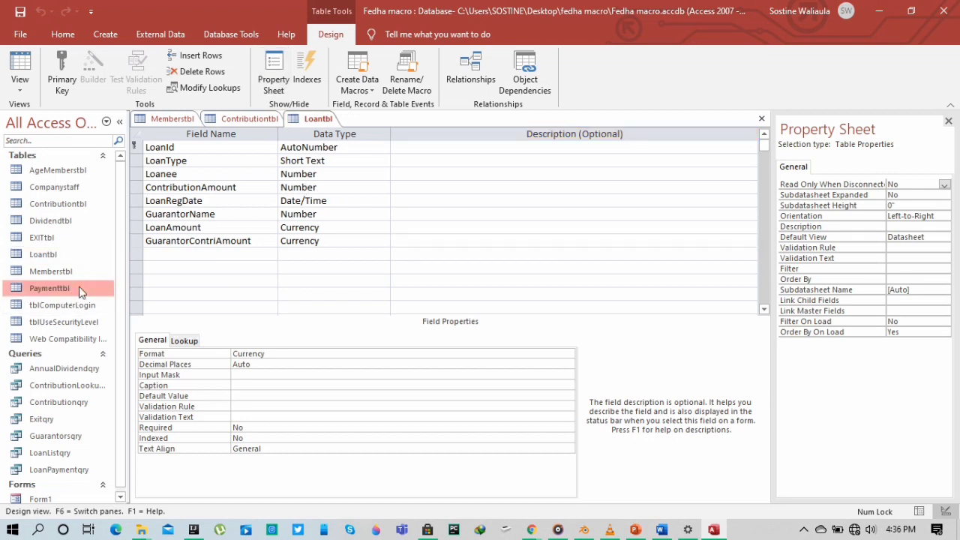
right_click(80, 287)
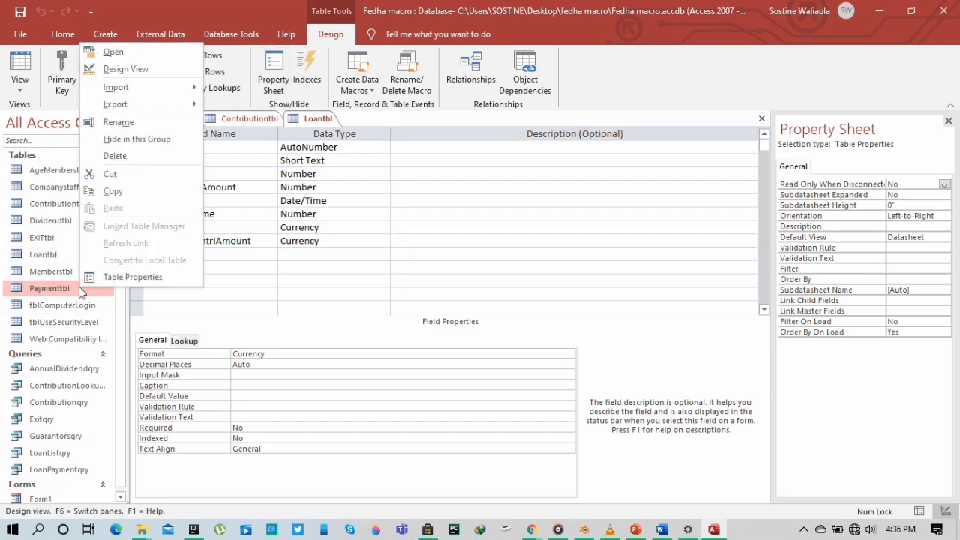
left_click(133, 70)
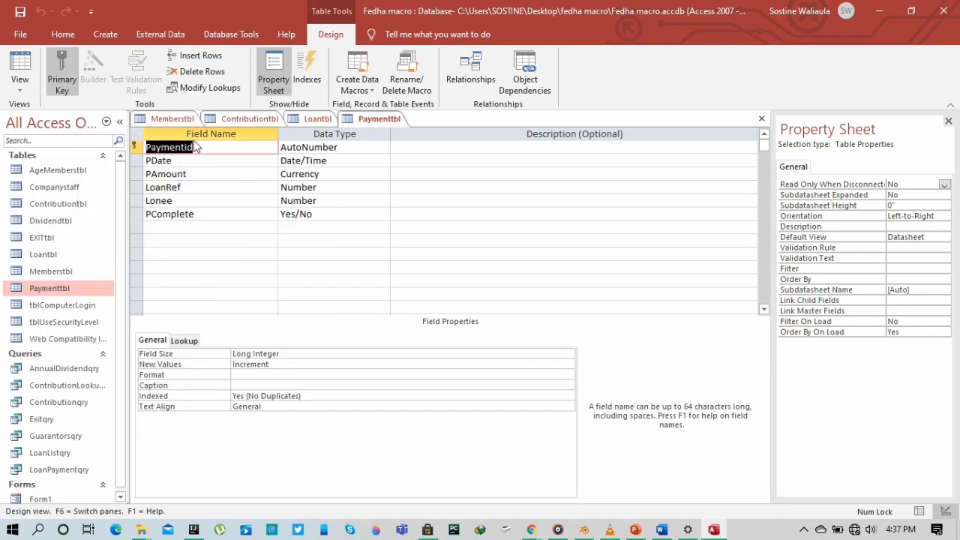
left_click(153, 162)
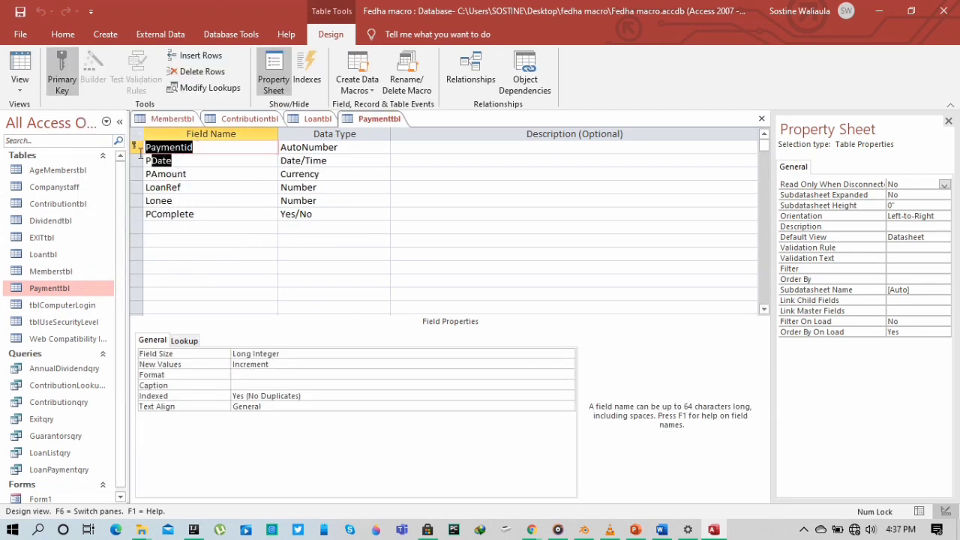
left_click(204, 176)
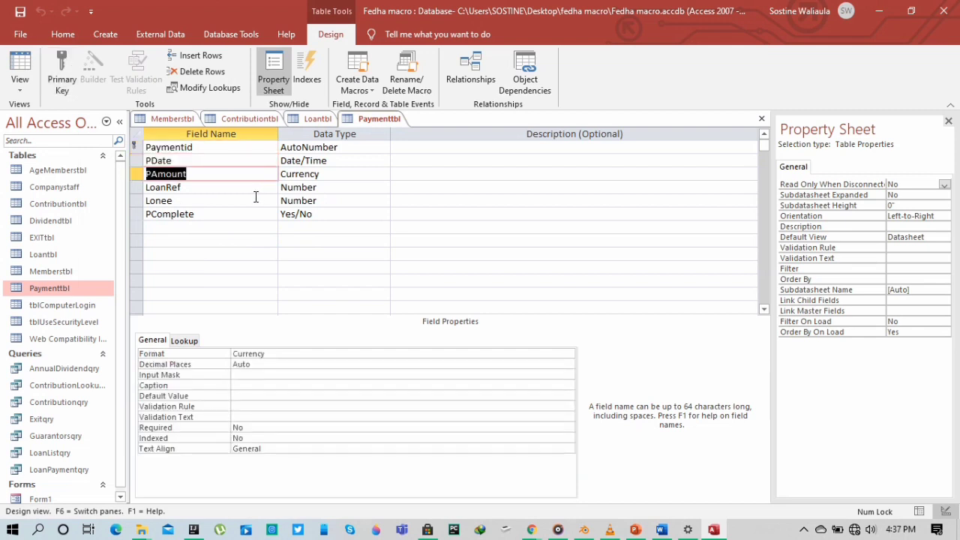
left_click(223, 188)
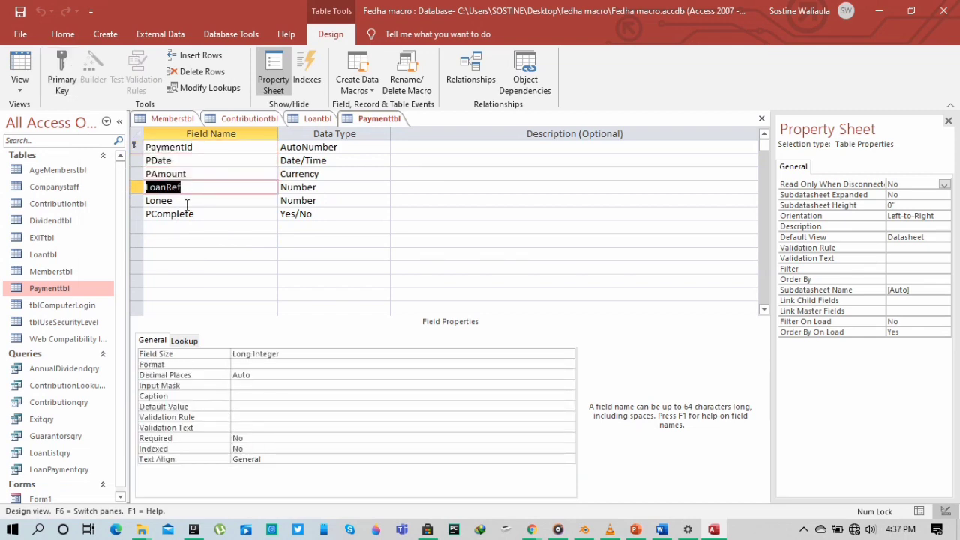
left_click_drag(173, 200, 145, 214)
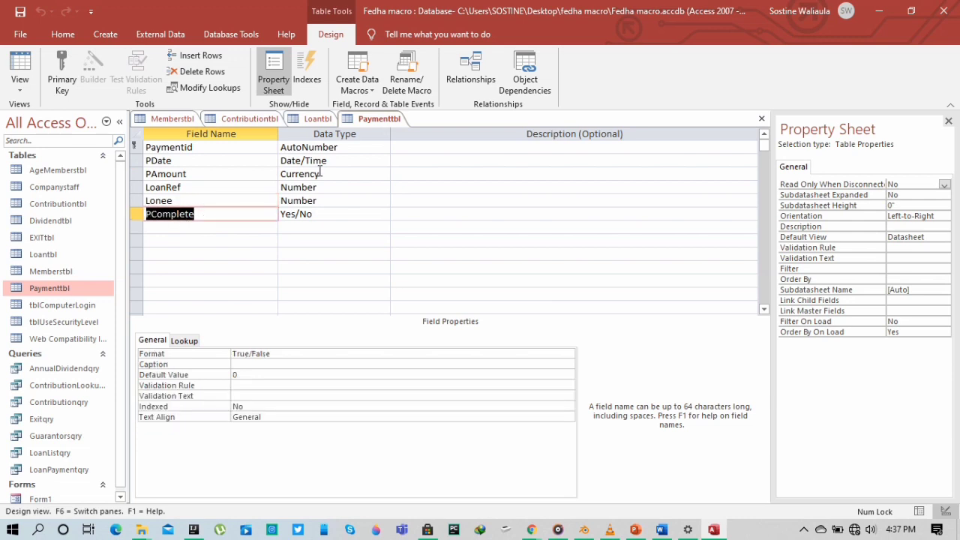
Review the data types assigned to the Paymenttbl fields, from Paymentid down to PComplete.
left_click_drag(347, 147, 281, 148)
left_click_drag(340, 161, 281, 160)
left_click_drag(330, 187, 269, 168)
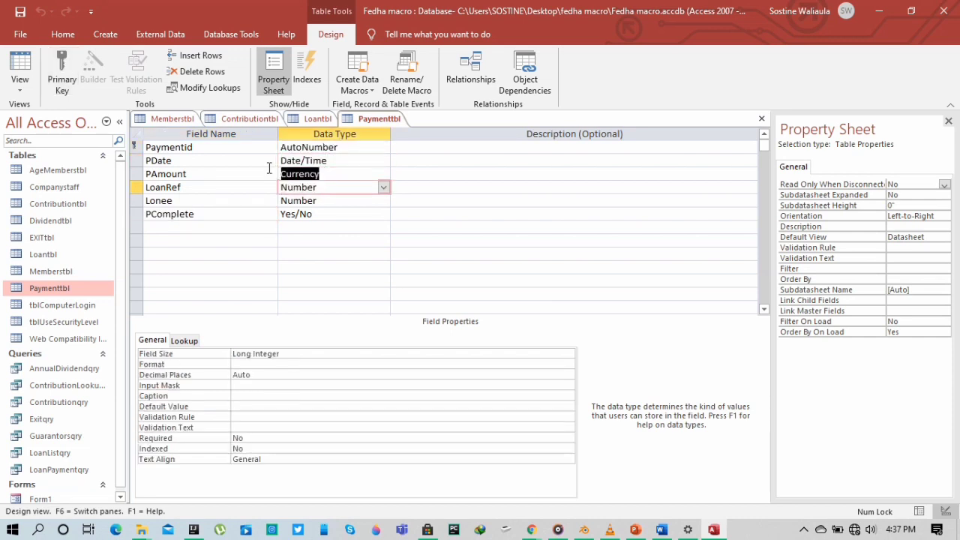
left_click_drag(330, 187, 280, 215)
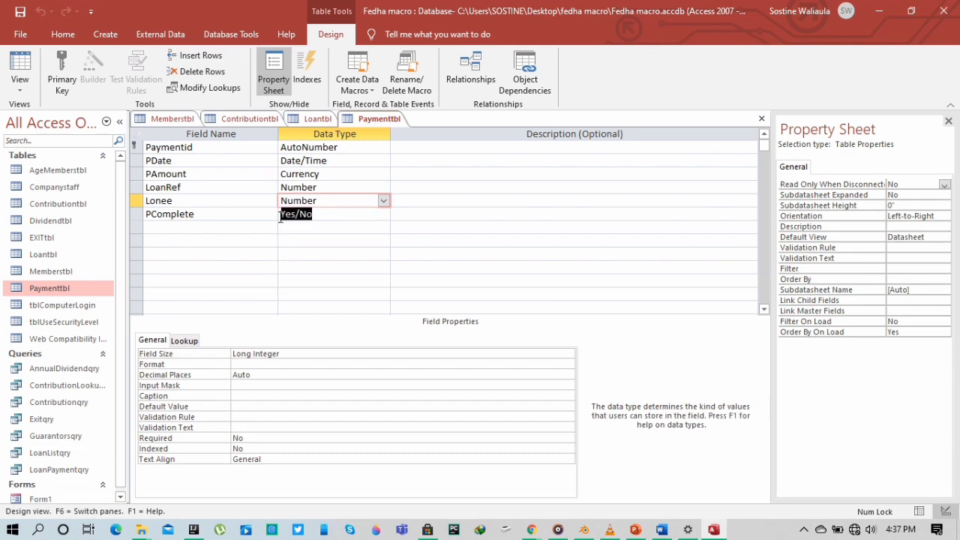
key("Tab")
Examine the New Values and Field Size properties of the Paymentid field.
left_click(411, 146)
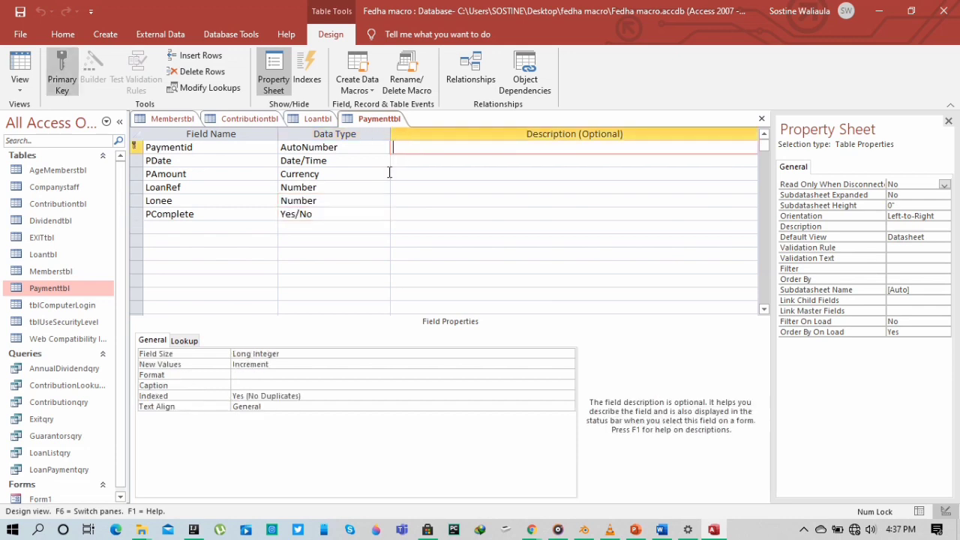
left_click_drag(282, 366, 223, 354)
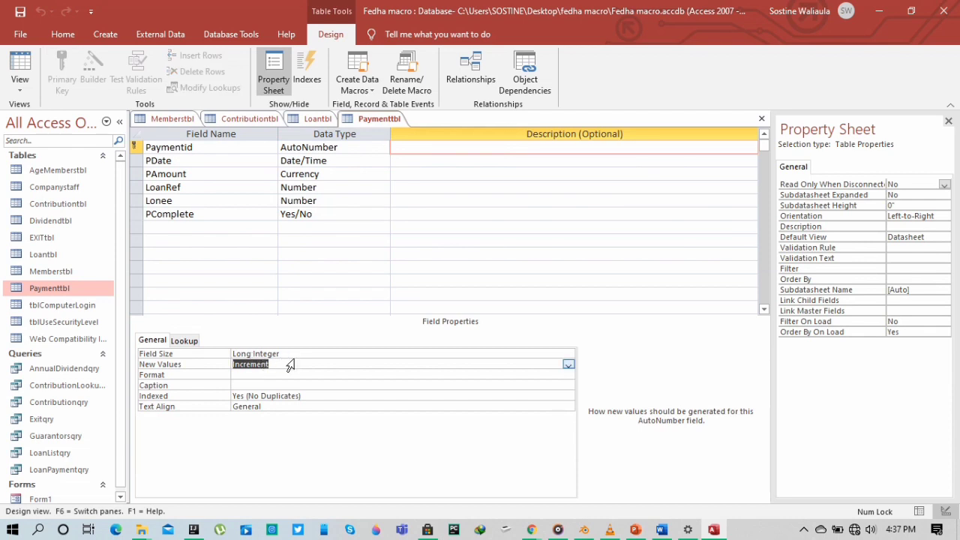
key("Up")
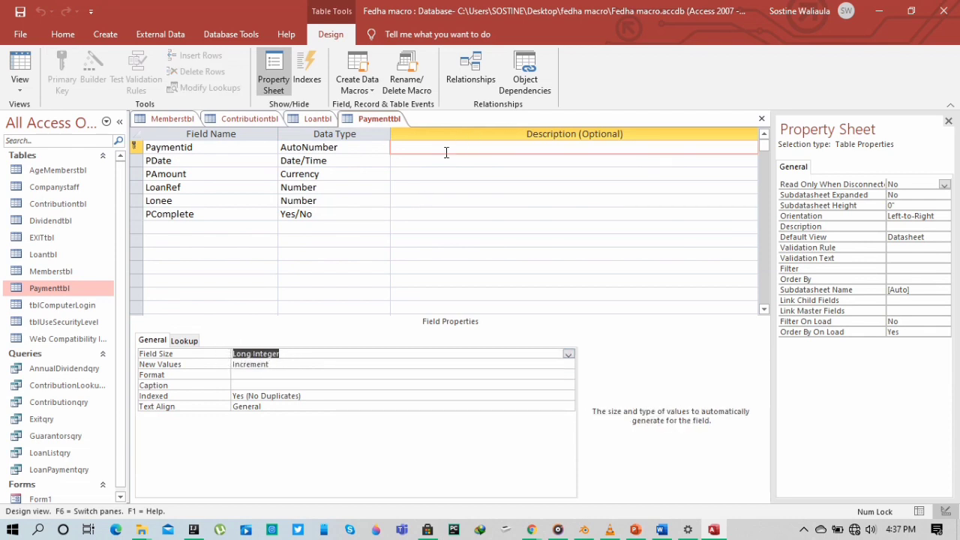
Check the field properties of PDate, PAmount, LoanRef, Lonee and PComplete in Paymenttbl.
left_click(435, 161)
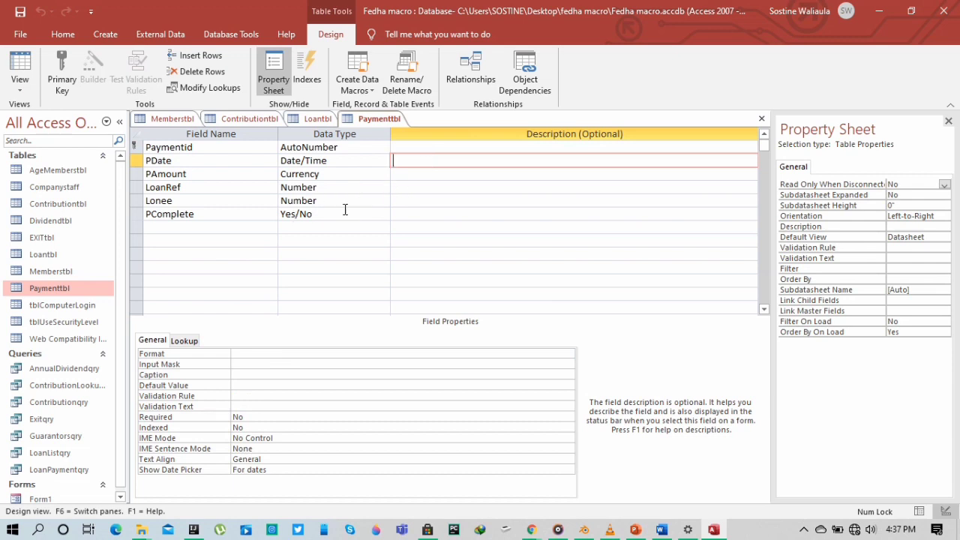
left_click(400, 174)
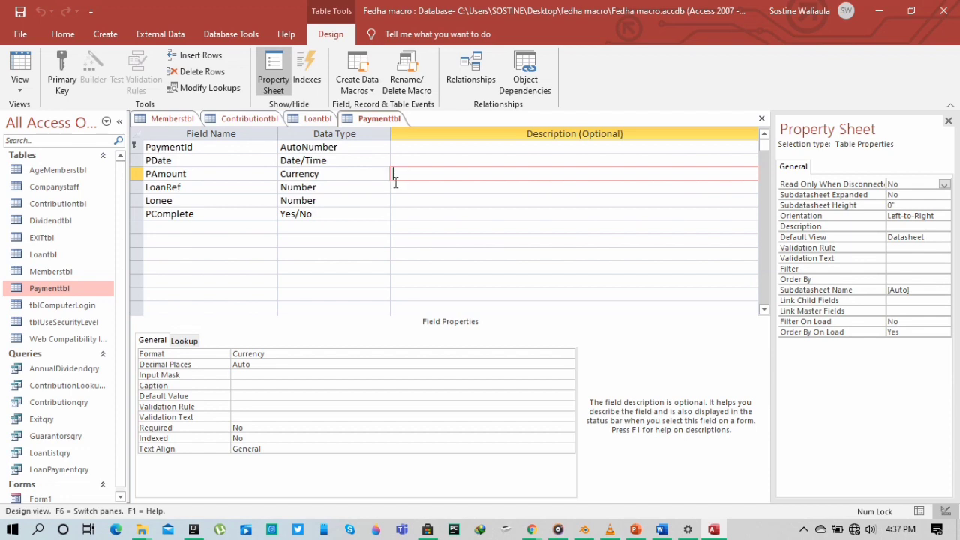
left_click(400, 182)
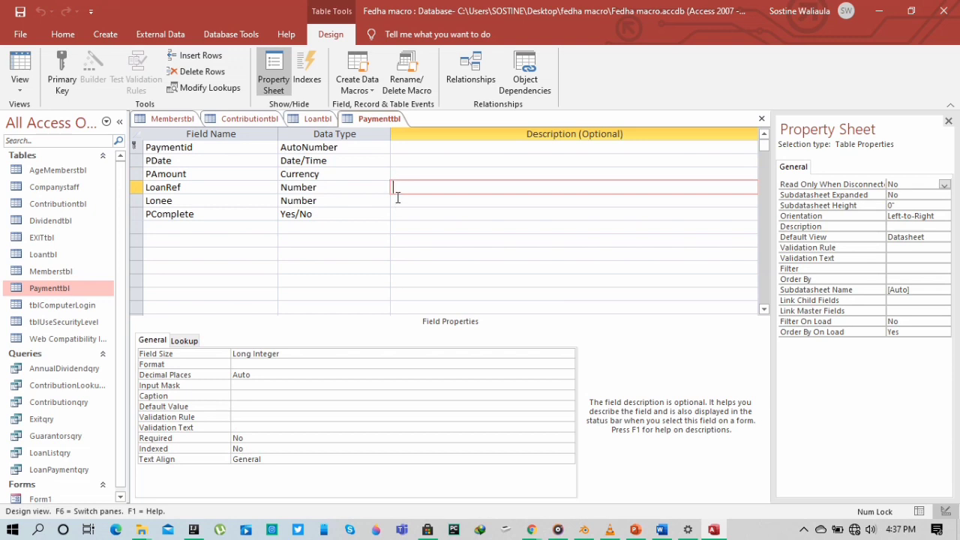
left_click(399, 198)
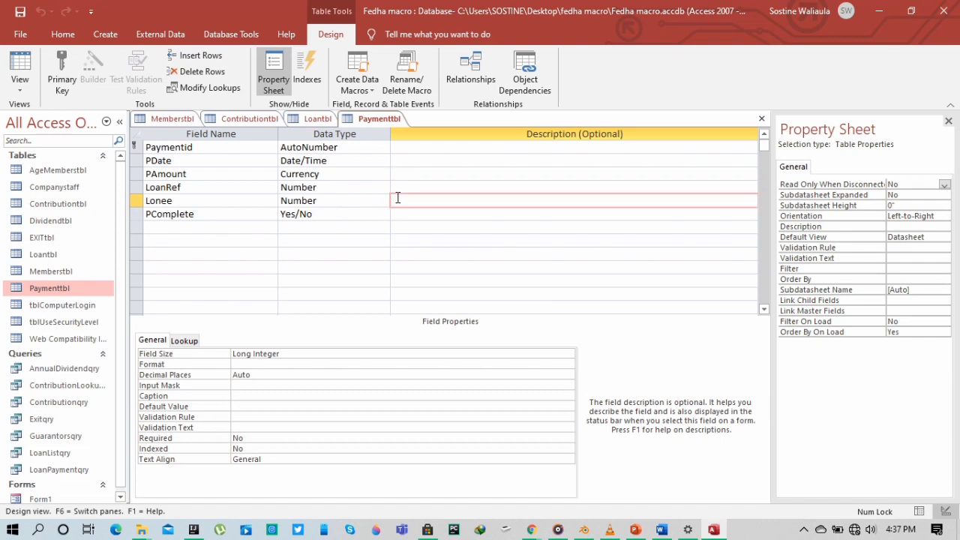
left_click(398, 214)
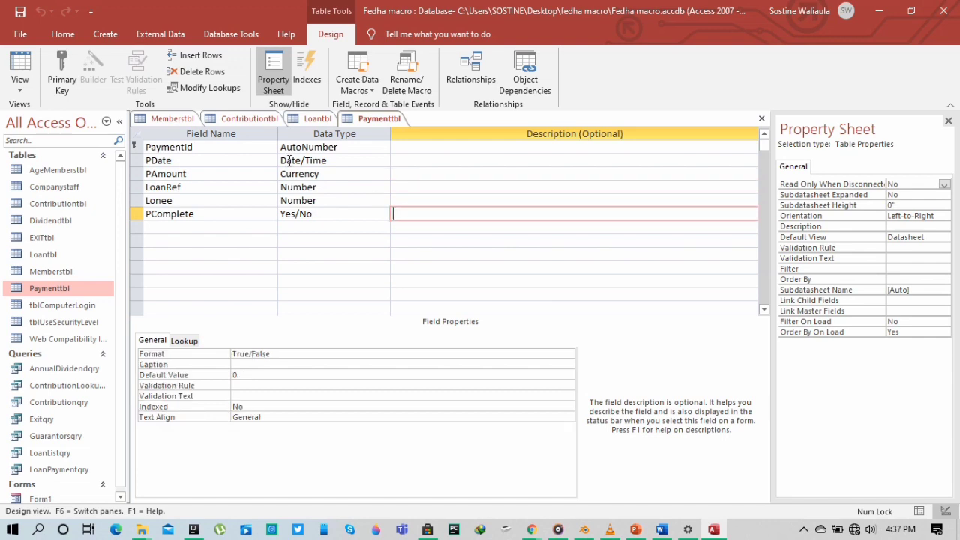
Open EXITtbl in Design View and review its field names and data types.
left_click(54, 238)
right_click(52, 240)
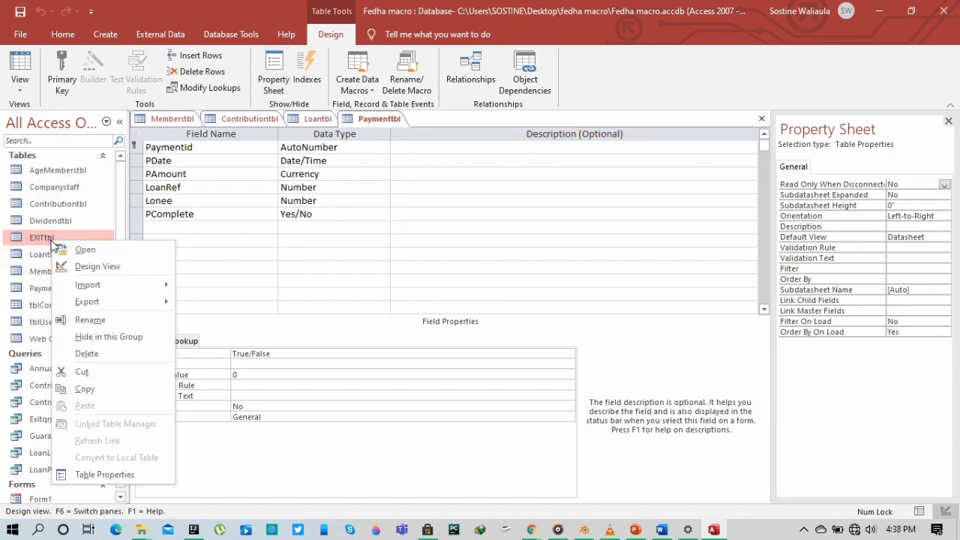
left_click(98, 266)
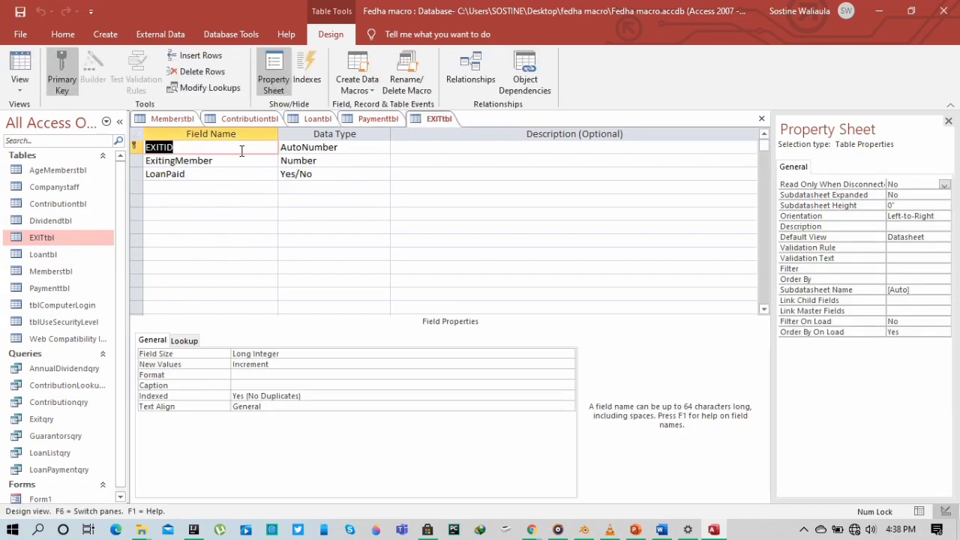
left_click_drag(222, 164, 129, 171)
double_click(187, 161)
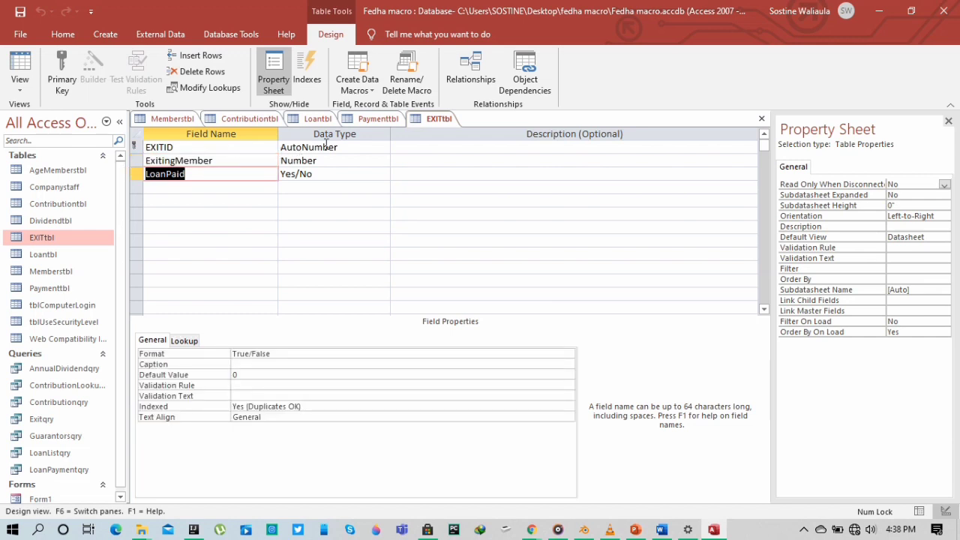
left_click_drag(344, 148, 281, 174)
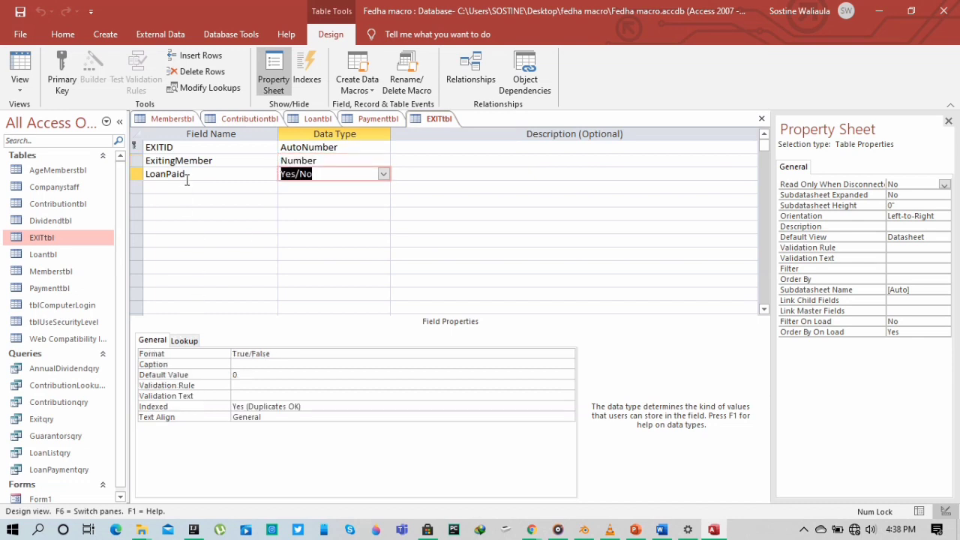
Examine the Field Size and New Values properties of the EXITID field.
left_click(415, 147)
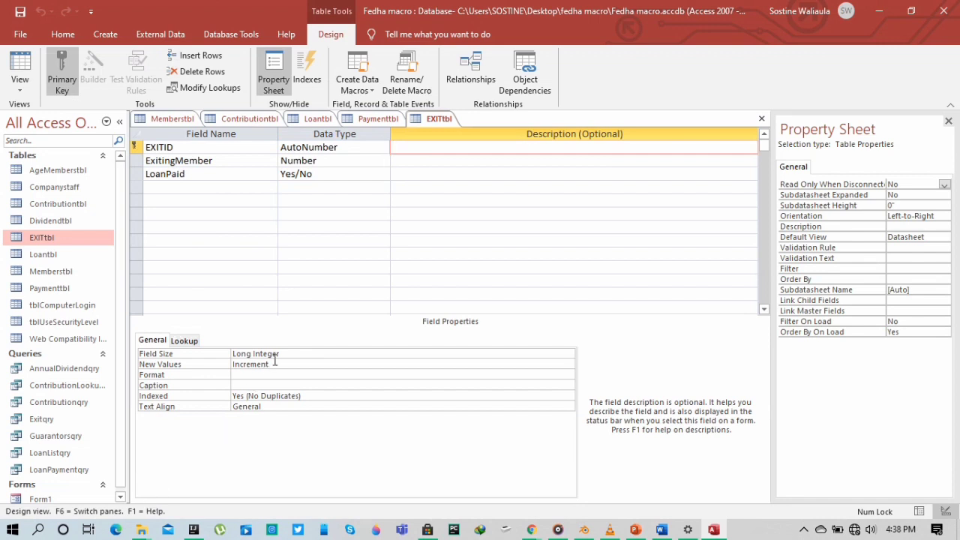
left_click(254, 353)
left_click(259, 361)
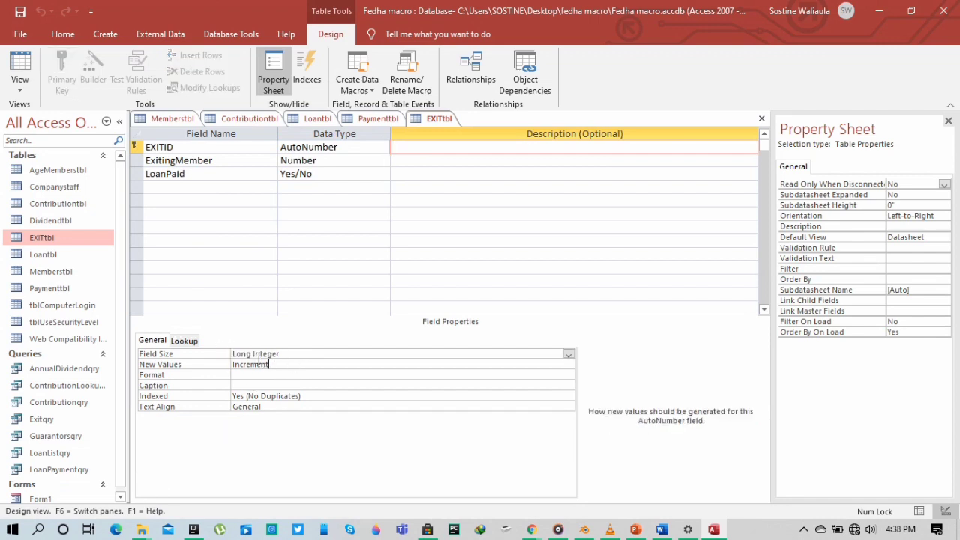
key("F6")
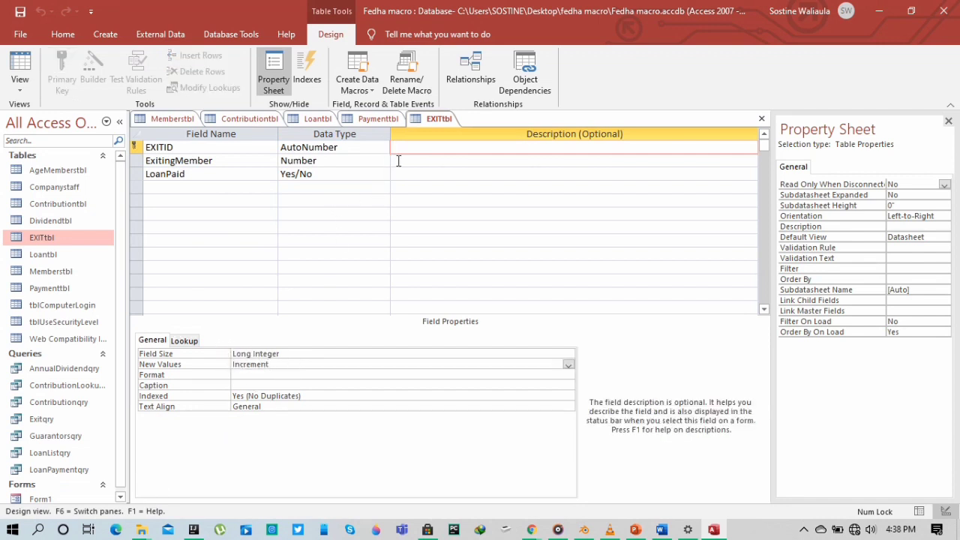
Examine the ExitingMember field's size and the LoanPaid field's format in EXITtbl.
left_click(398, 161)
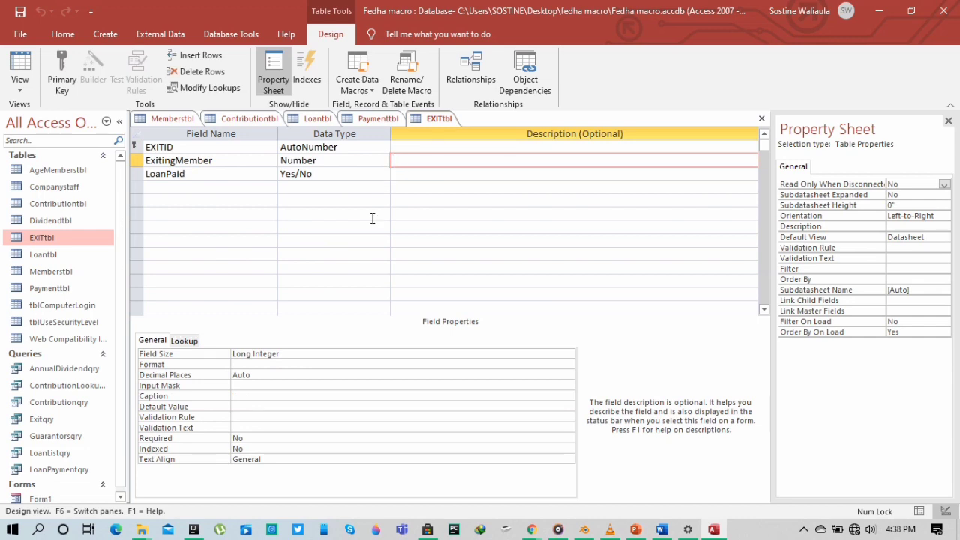
left_click(289, 352)
left_click(214, 351)
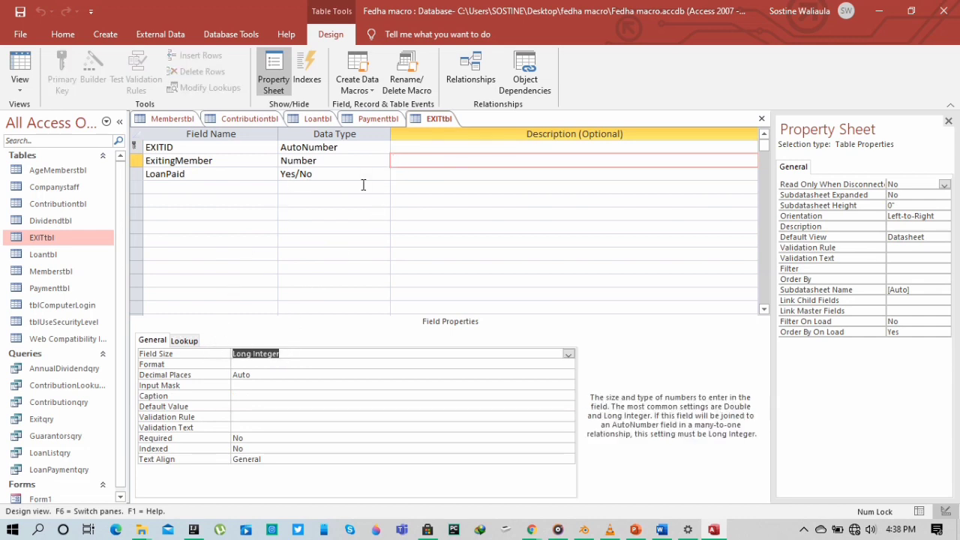
left_click(411, 175)
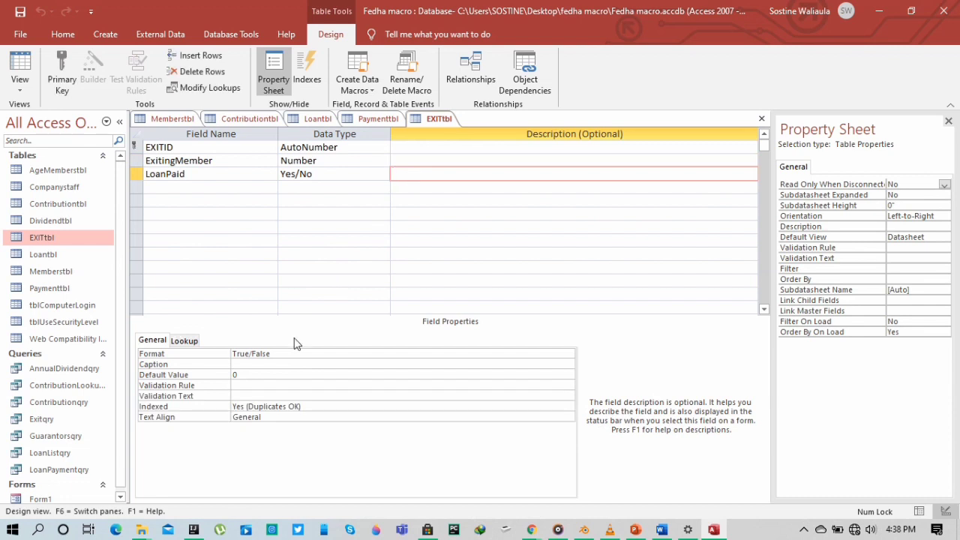
left_click_drag(285, 352, 231, 350)
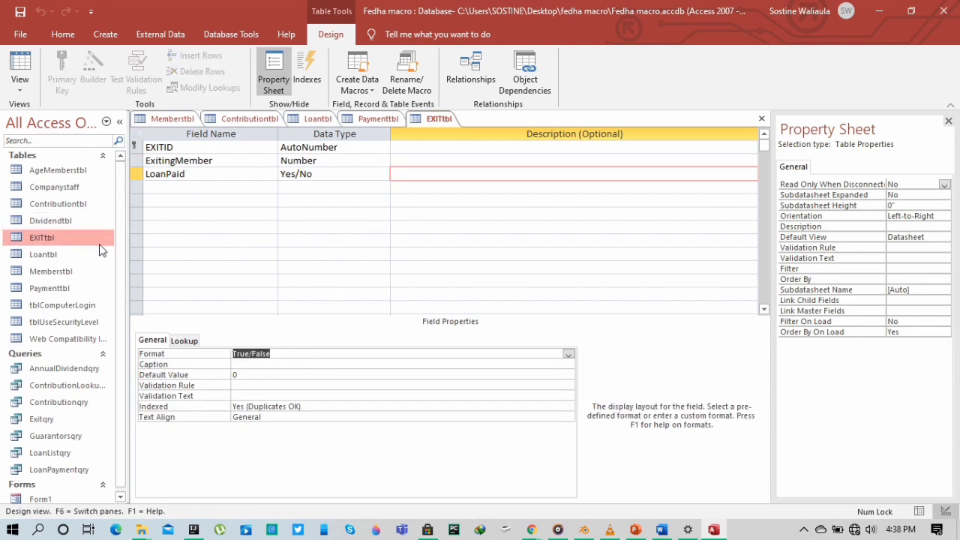
Open the AgeMemberstbl table in Design View.
left_click(51, 222)
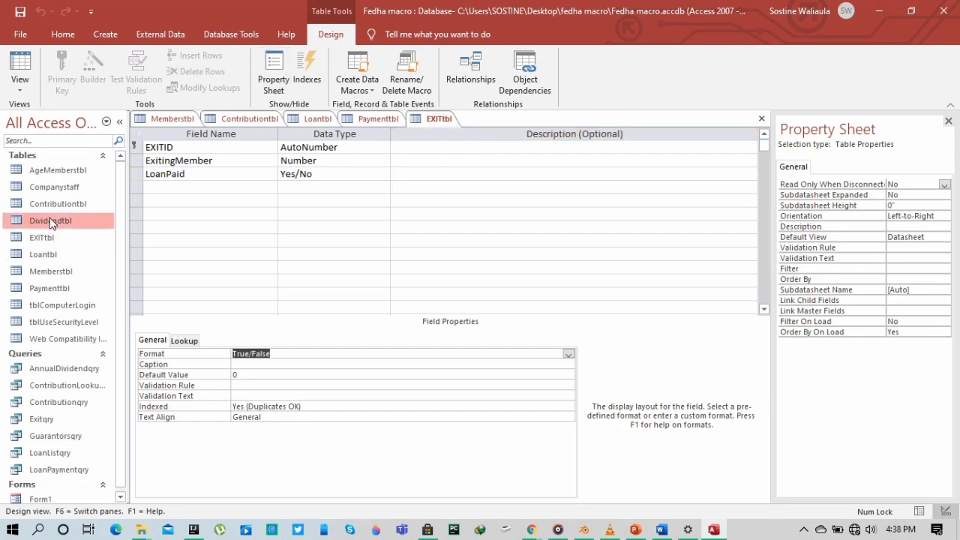
left_click(61, 173)
right_click(62, 172)
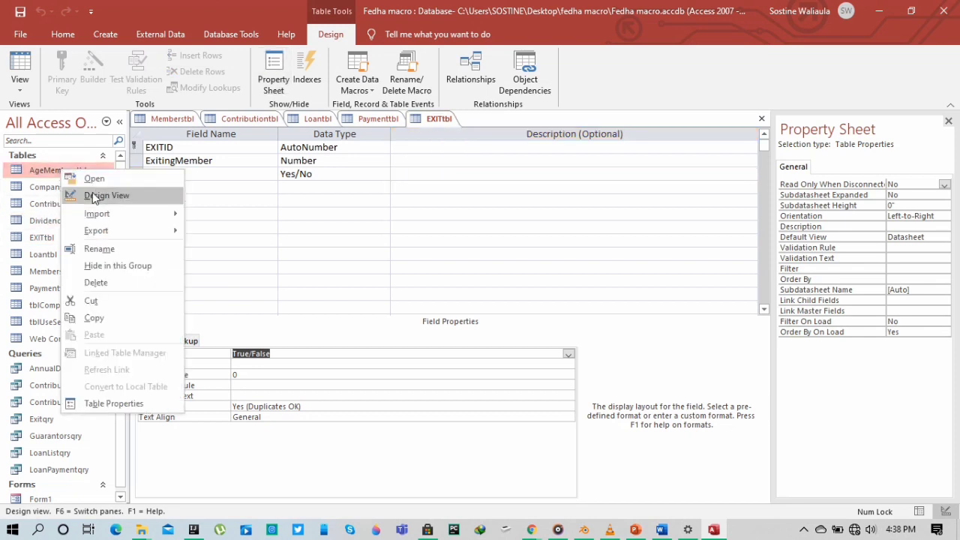
left_click(93, 195)
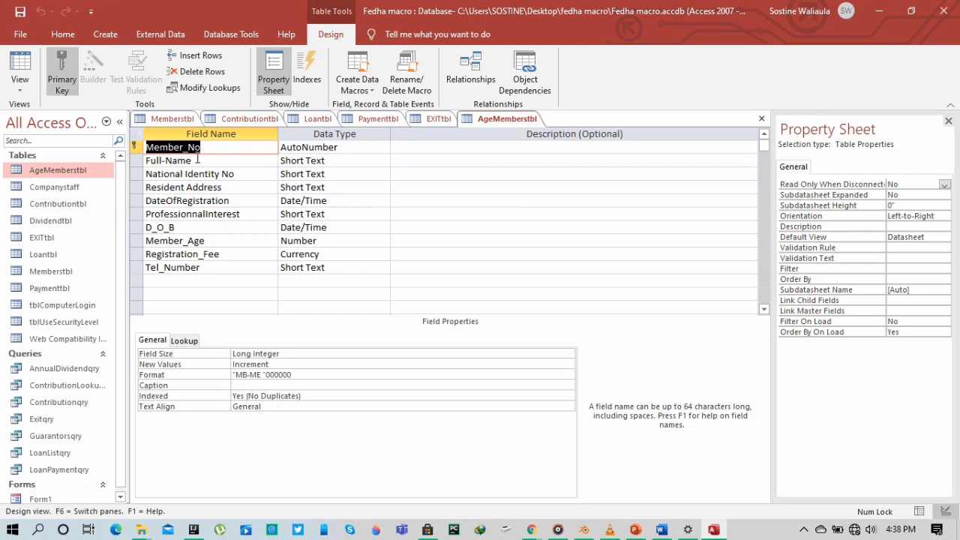
Review the field names of AgeMemberstbl from Full-Name through Tel_Number.
left_click_drag(198, 159, 145, 160)
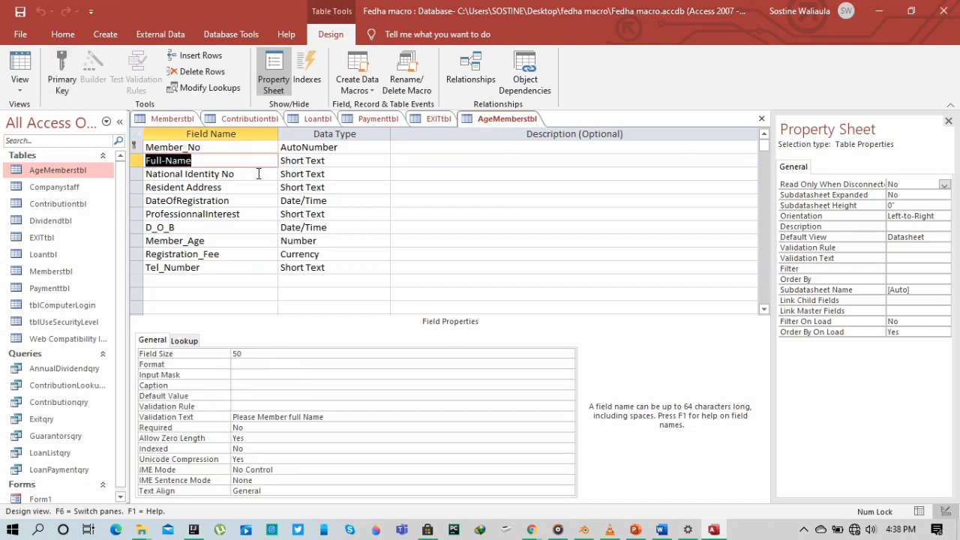
mouse_move(259, 174)
left_mouse_down()
mouse_move(133, 179)
mouse_move(153, 184)
left_mouse_up()
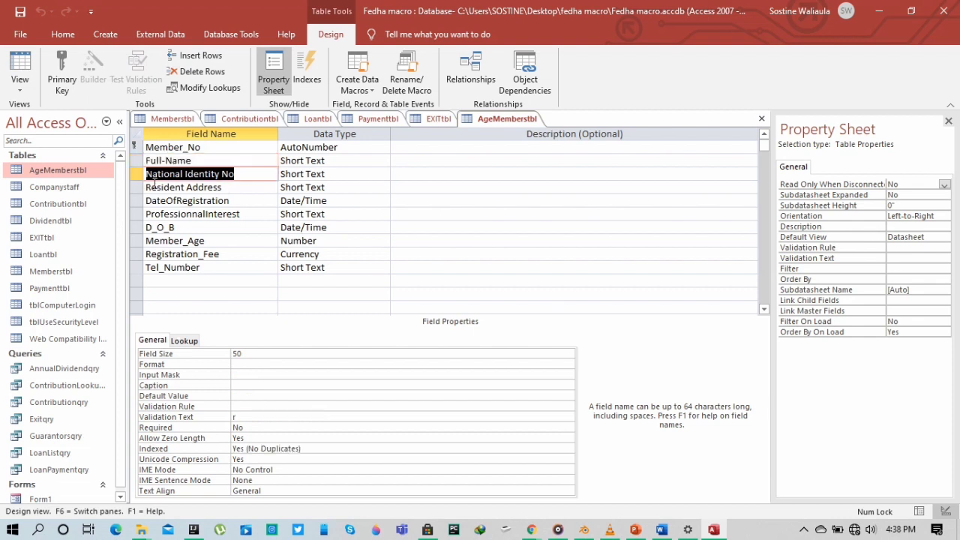
left_click_drag(234, 191, 133, 182)
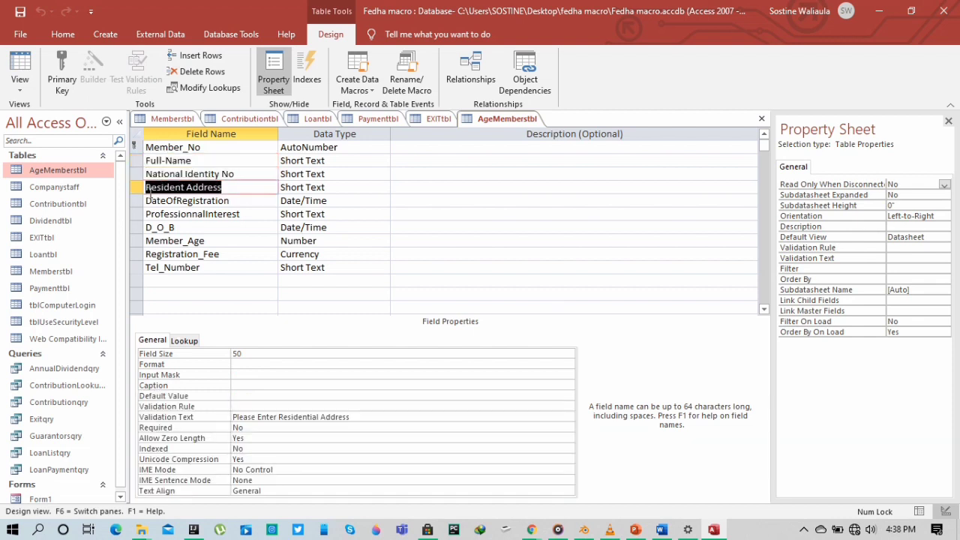
left_click_drag(241, 200, 142, 202)
left_click_drag(256, 216, 151, 216)
double_click(180, 227)
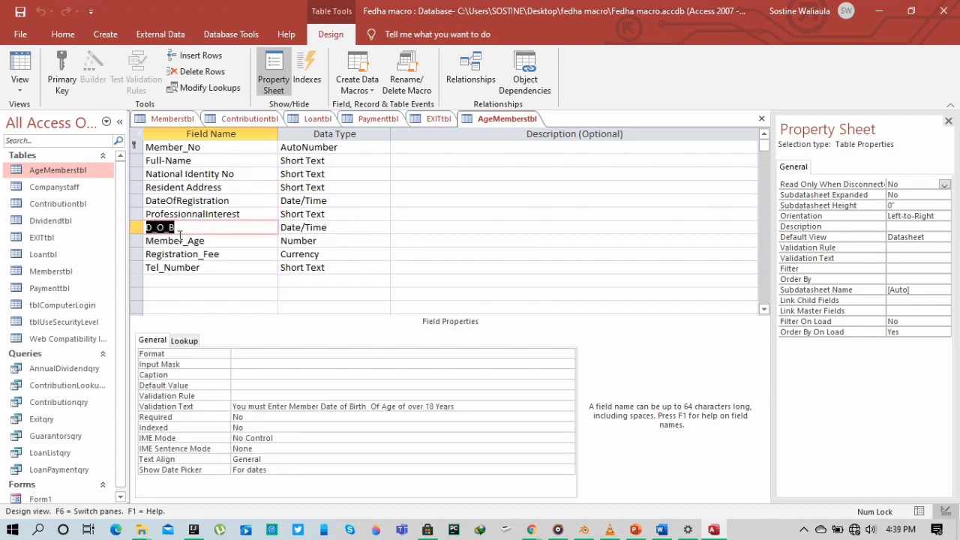
left_click_drag(213, 240, 144, 241)
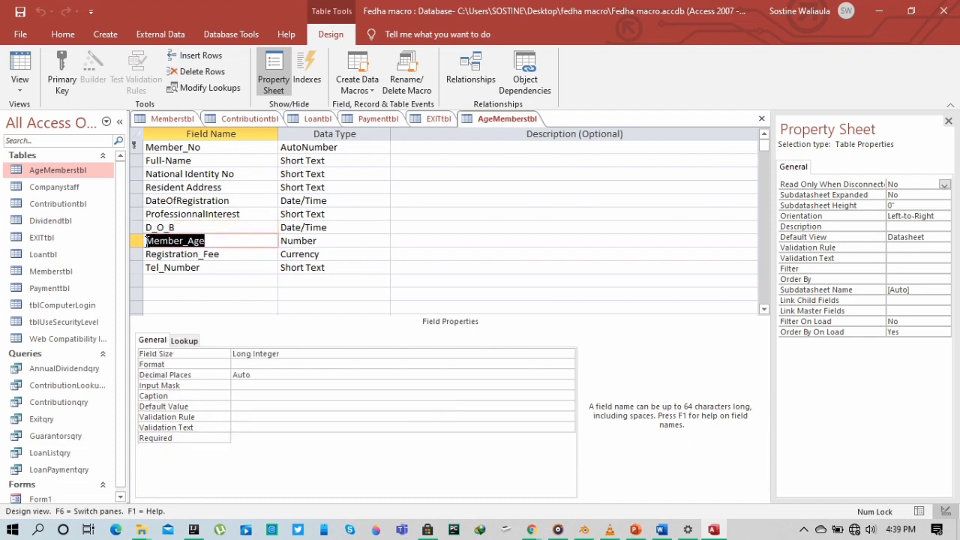
left_click_drag(230, 256, 145, 255)
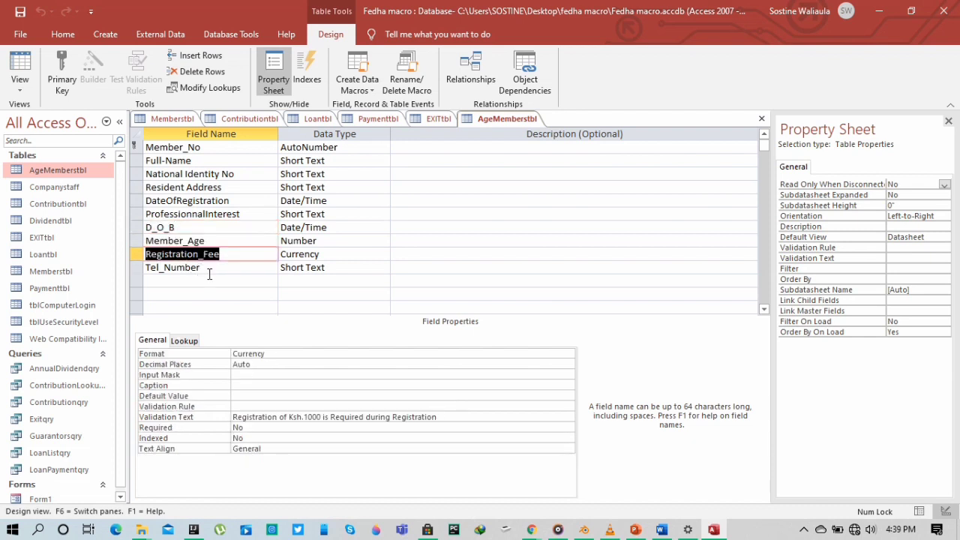
left_click(210, 271)
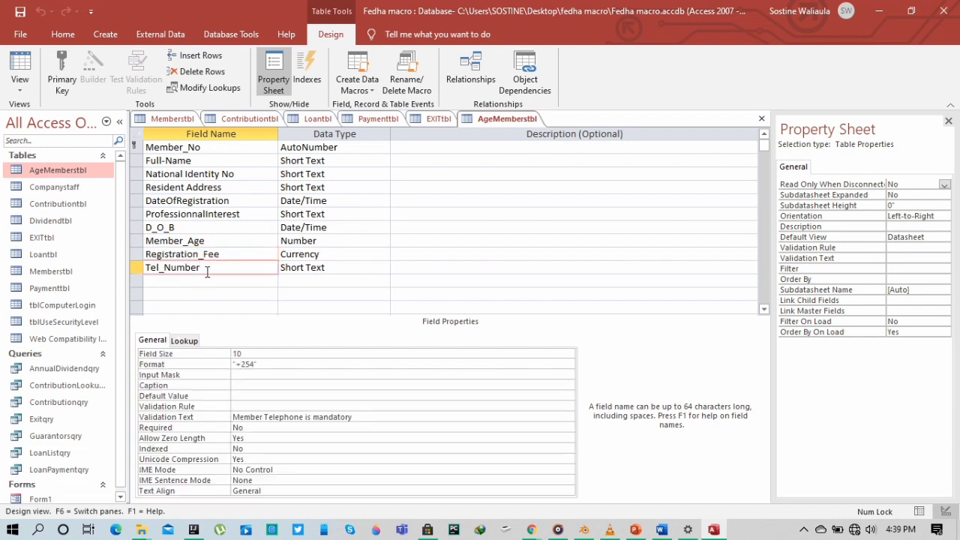
left_click_drag(207, 271, 139, 270)
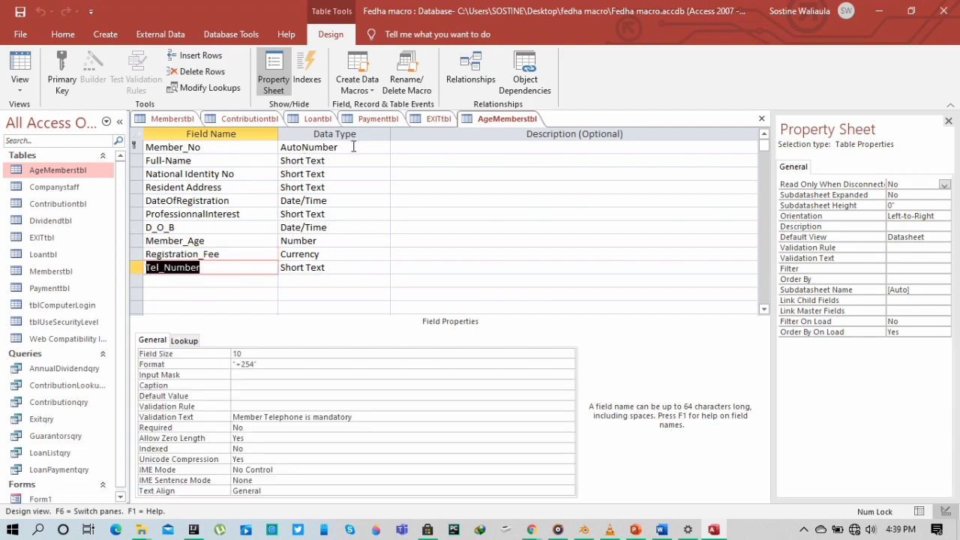
Review the data types assigned to the AgeMemberstbl fields from Member_No to Tel_Number.
left_click_drag(339, 147, 282, 141)
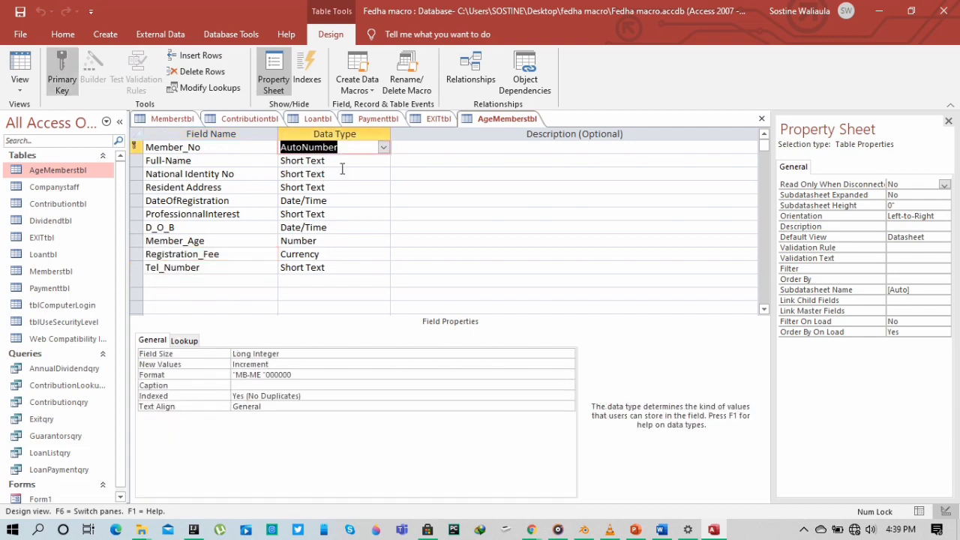
left_click_drag(338, 157, 280, 160)
left_click_drag(335, 173, 281, 188)
left_click(335, 201)
left_click_drag(335, 201, 282, 214)
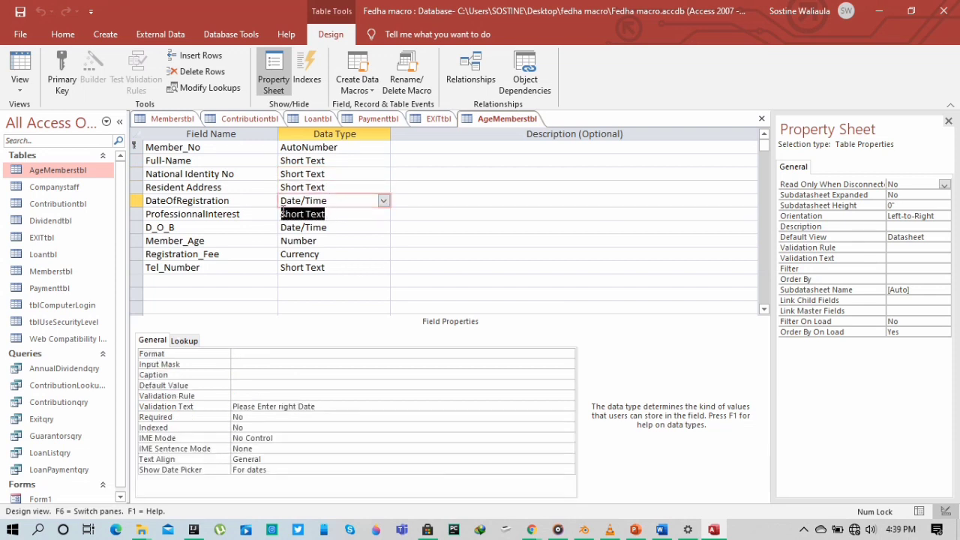
left_click(339, 228)
left_click_drag(339, 228, 282, 228)
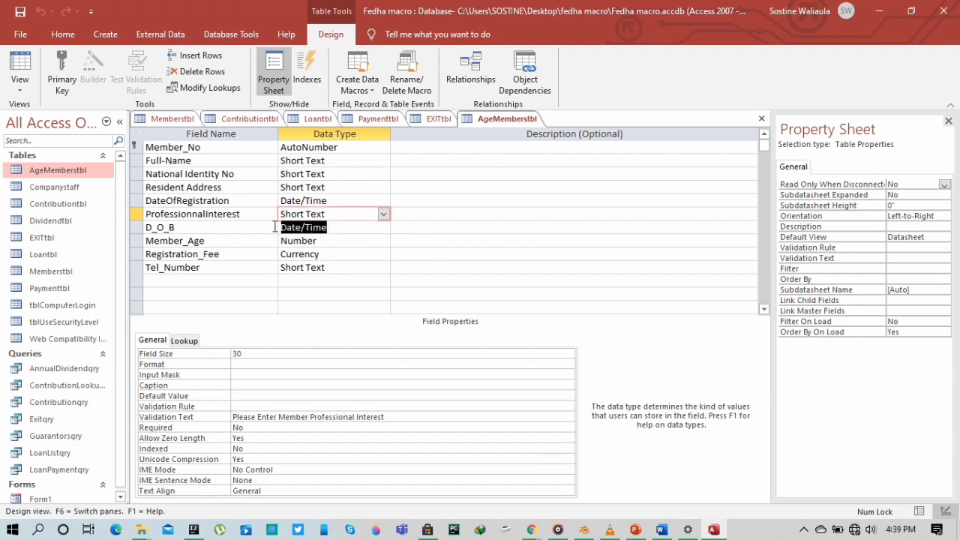
left_click_drag(325, 240, 279, 267)
left_click(326, 261)
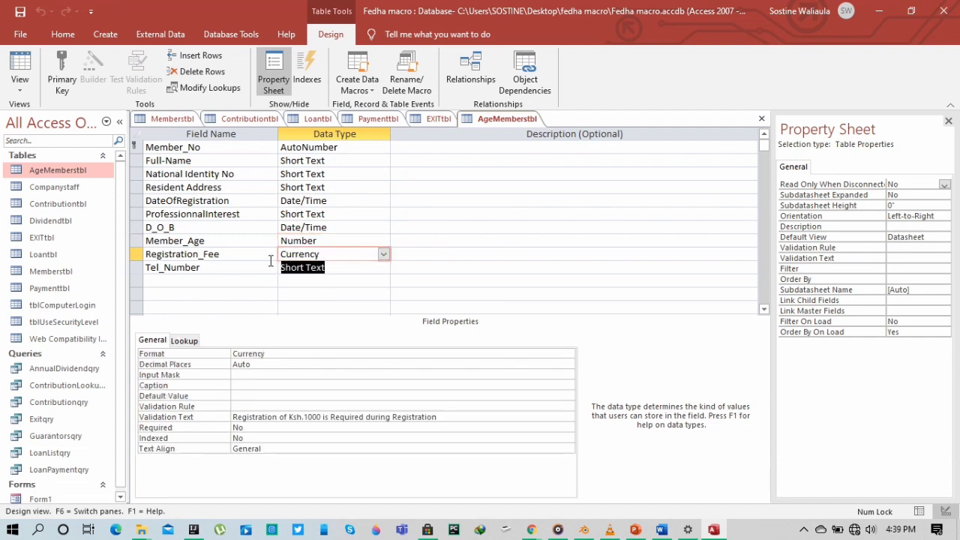
Examine the New Values, Field Size and Format properties of the Member_No field in AgeMemberstbl.
left_click(403, 146)
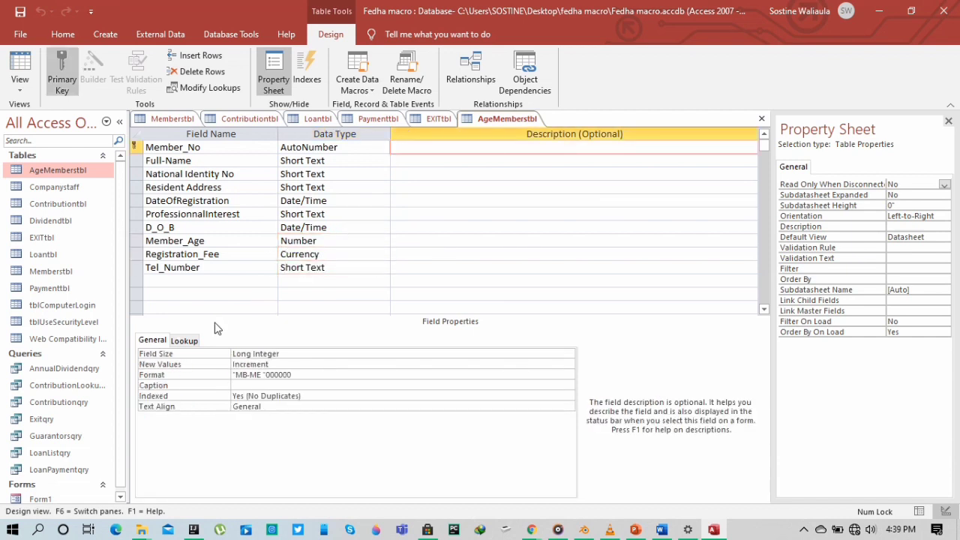
left_click_drag(268, 365, 226, 358)
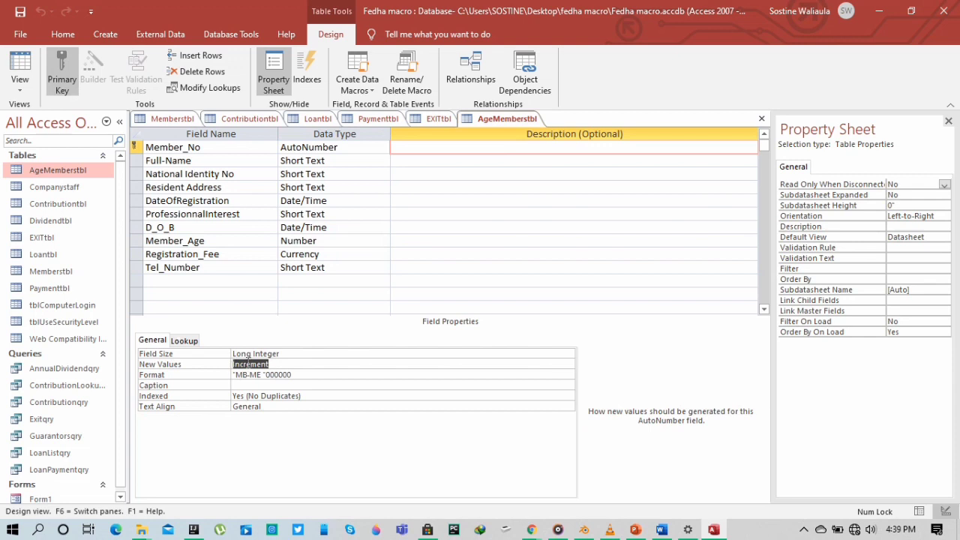
left_click_drag(289, 354, 229, 351)
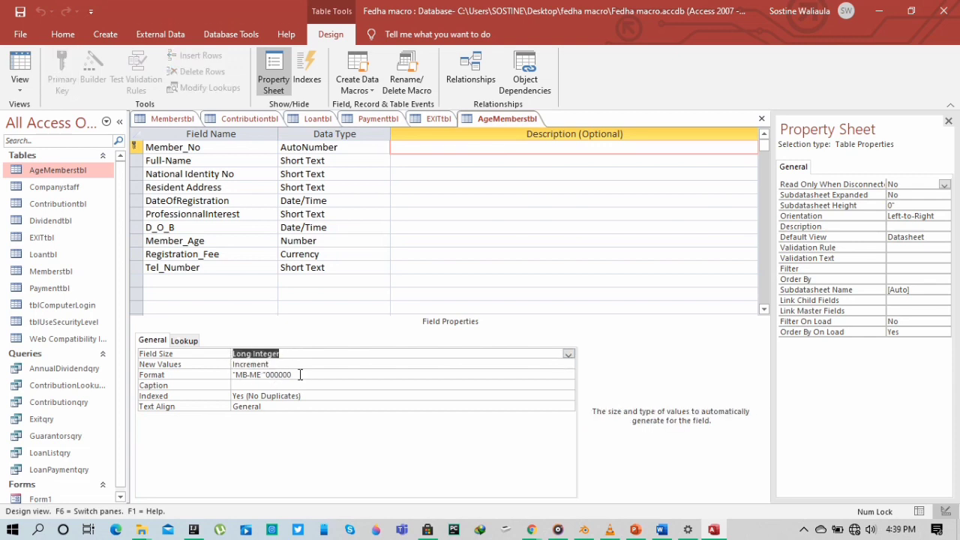
left_click_drag(300, 375, 226, 376)
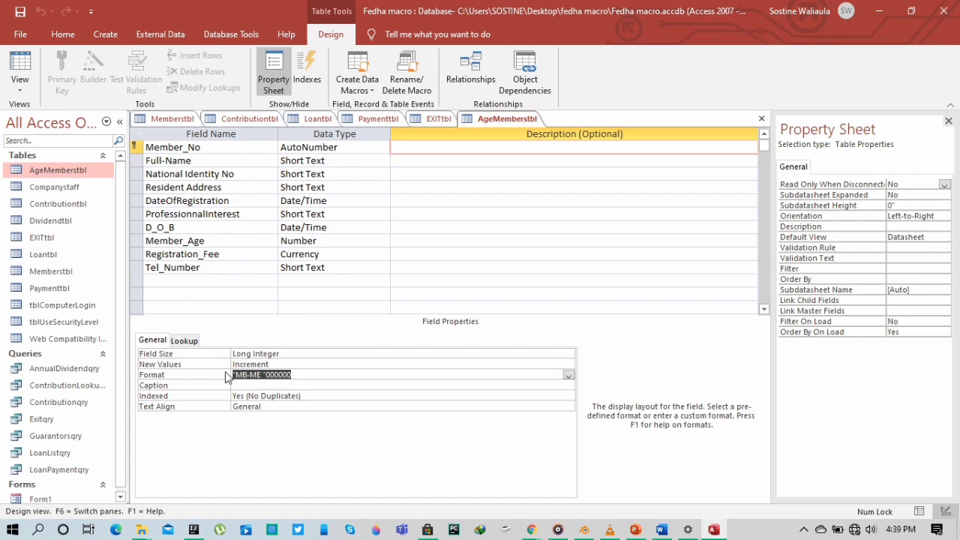
Check the Validation Text of the Full-Name and National Identity No fields in AgeMemberstbl.
left_click(431, 162)
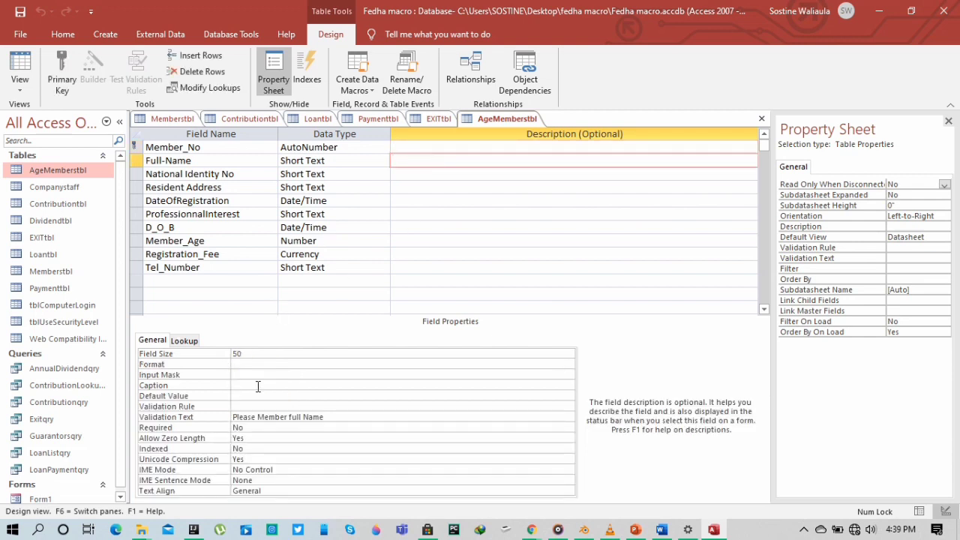
double_click(333, 418)
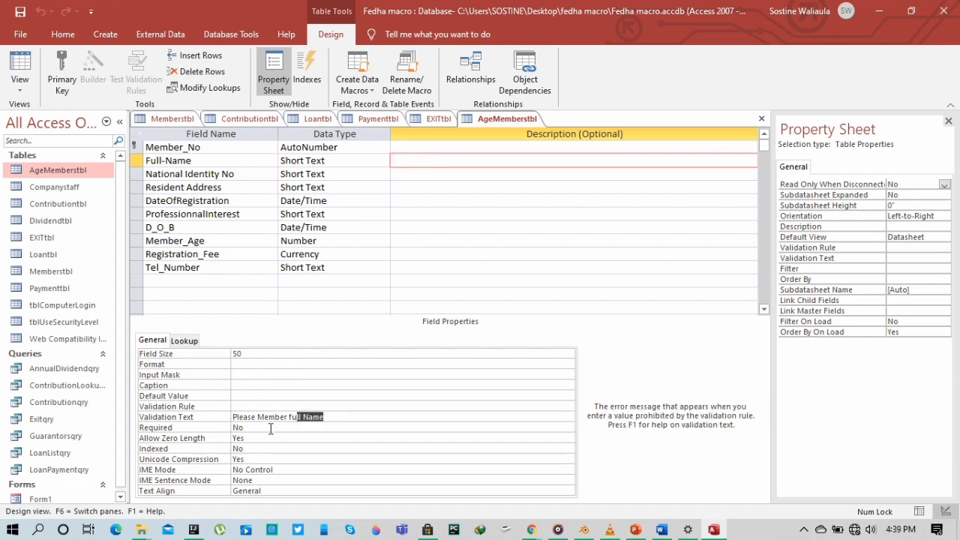
left_click(228, 417)
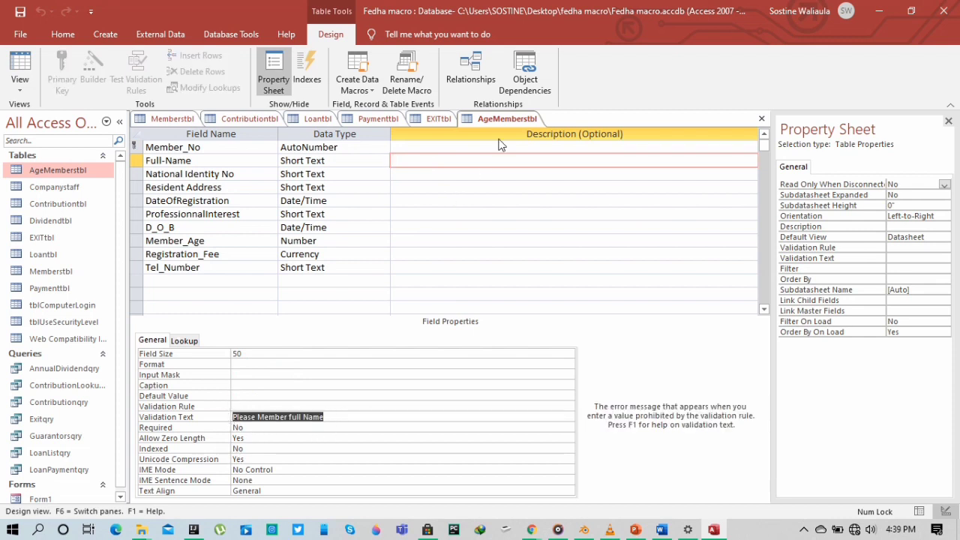
left_click(408, 175)
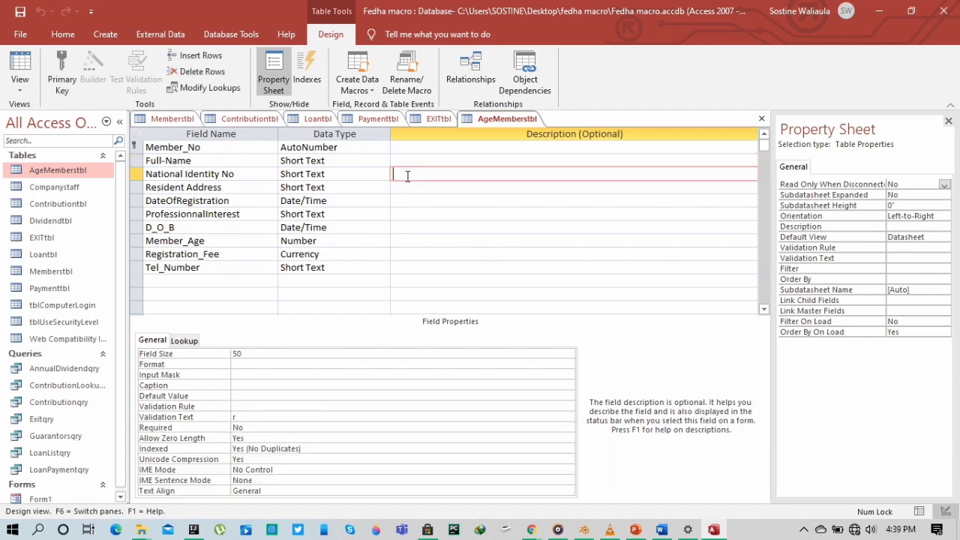
left_click(226, 407)
left_click(249, 417)
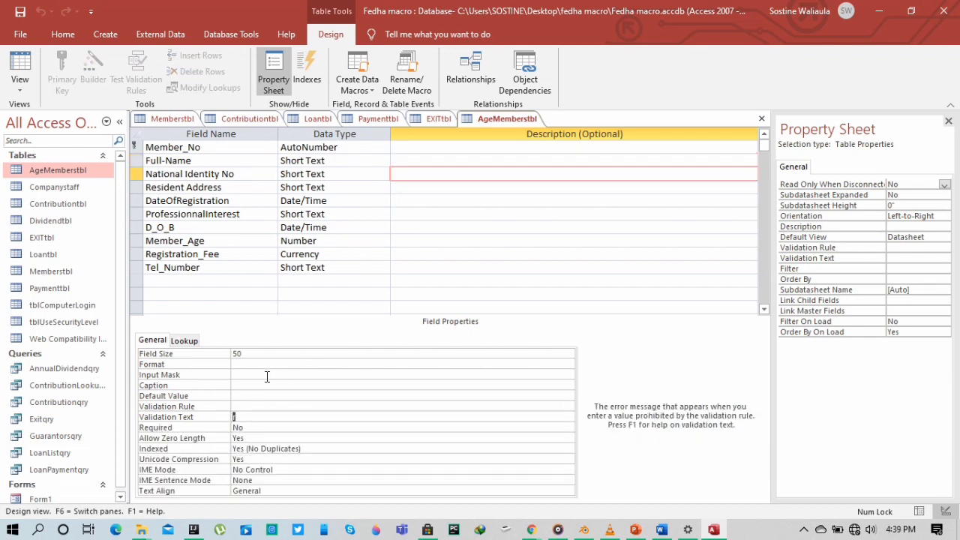
Check the Validation Text of the Resident Address and DateOfRegistration fields in AgeMemberstbl.
left_click(399, 189)
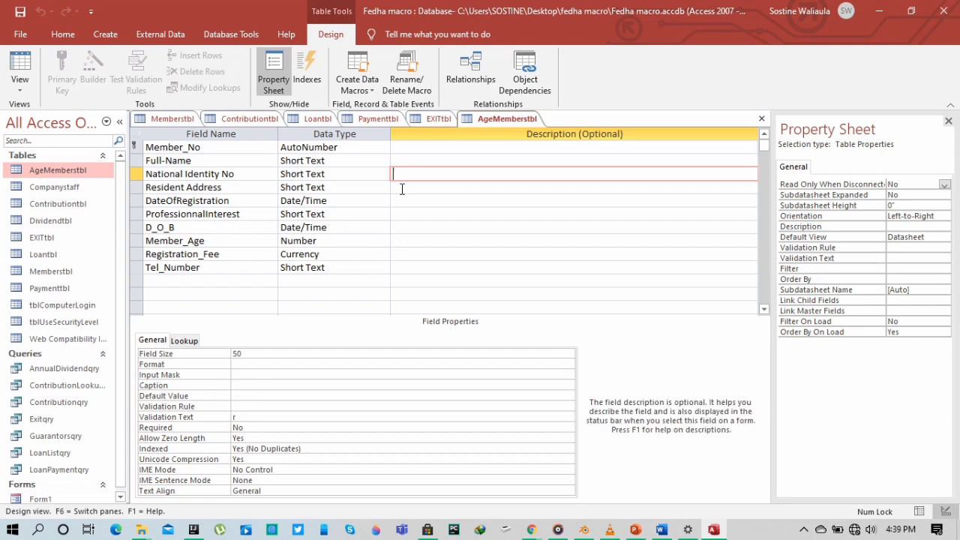
left_click_drag(350, 420, 228, 417)
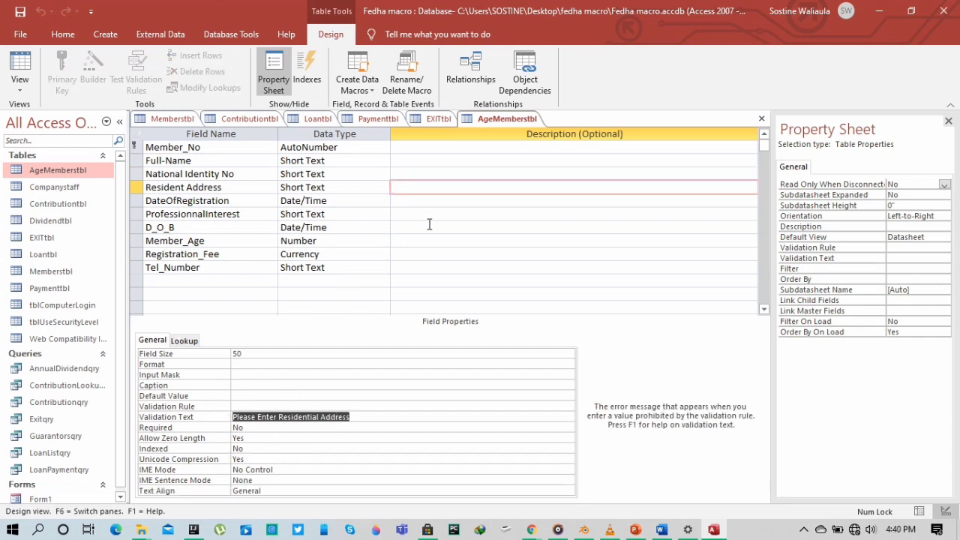
left_click(425, 201)
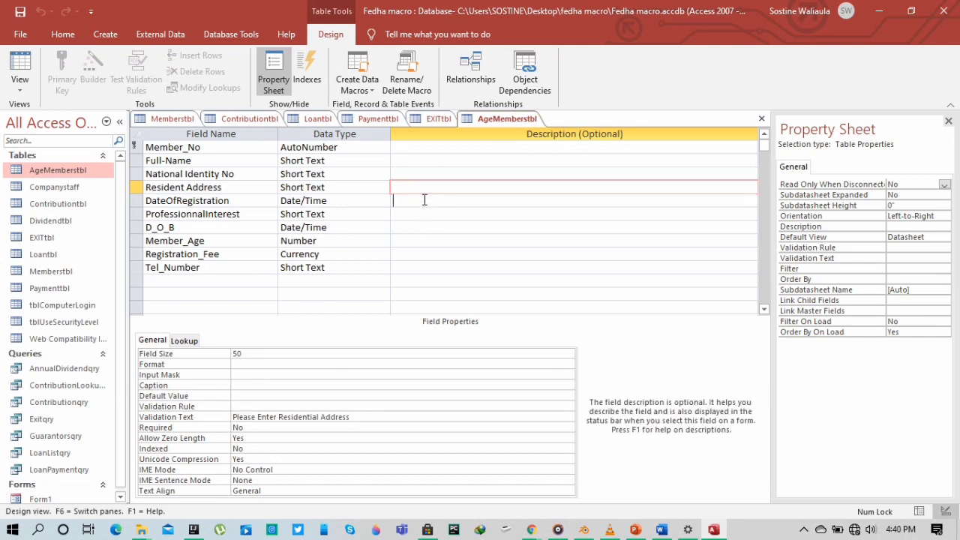
left_click(356, 408)
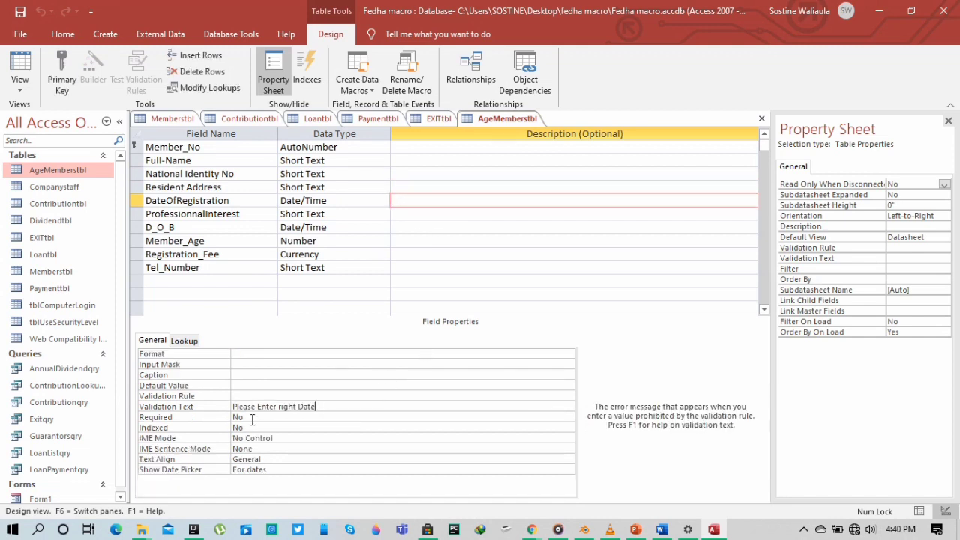
left_click(229, 409)
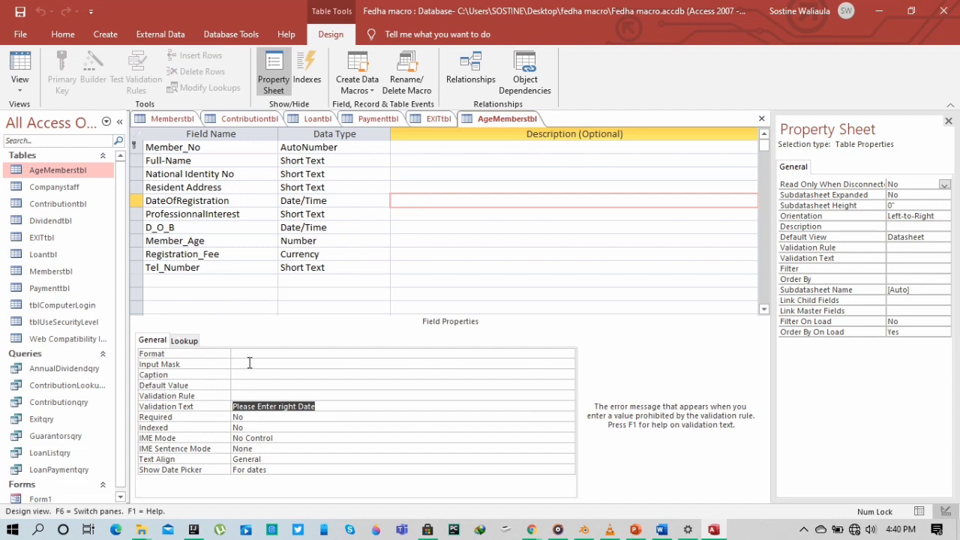
Check the Validation Text of the ProfessionnalInterest and D_O_B fields in AgeMemberstbl.
left_click(407, 214)
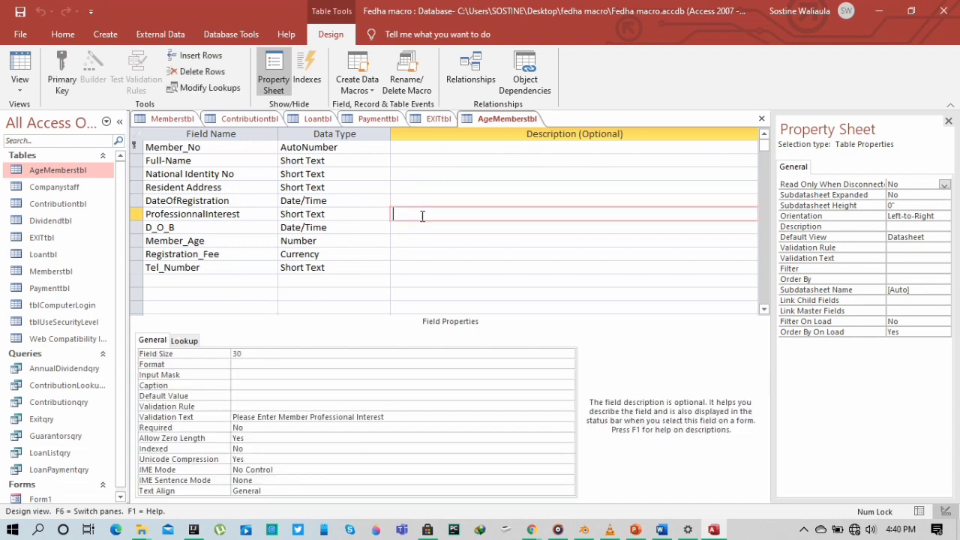
left_click(412, 417)
left_click(219, 419)
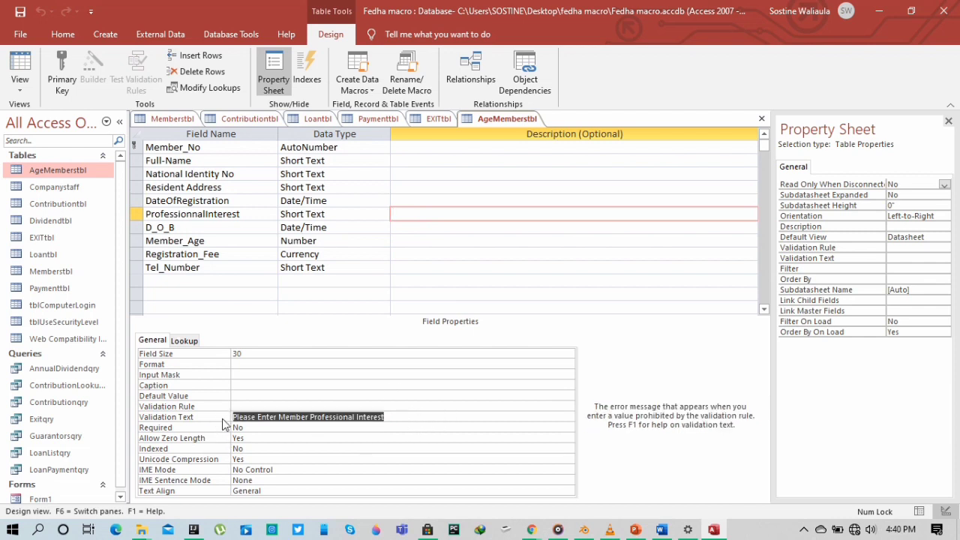
left_click(404, 228)
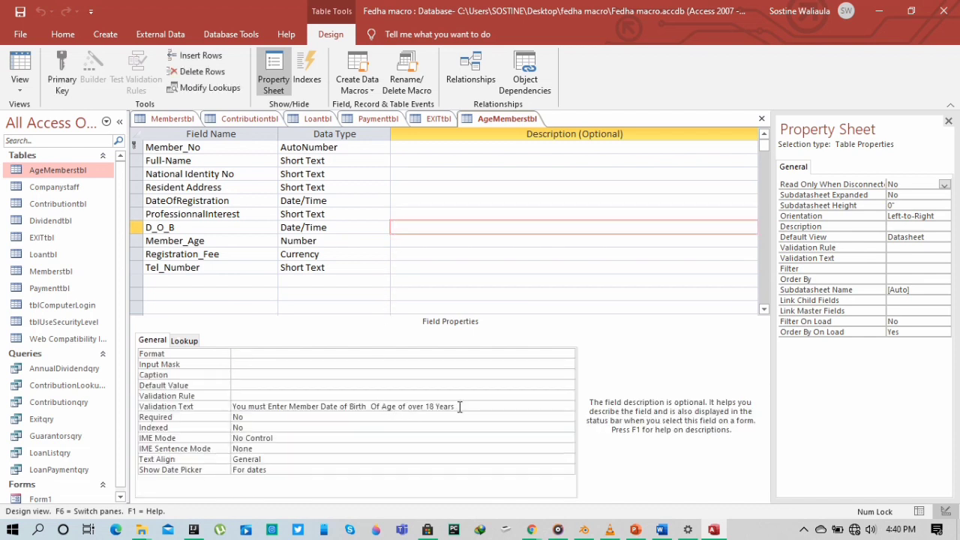
left_click_drag(468, 410, 229, 405)
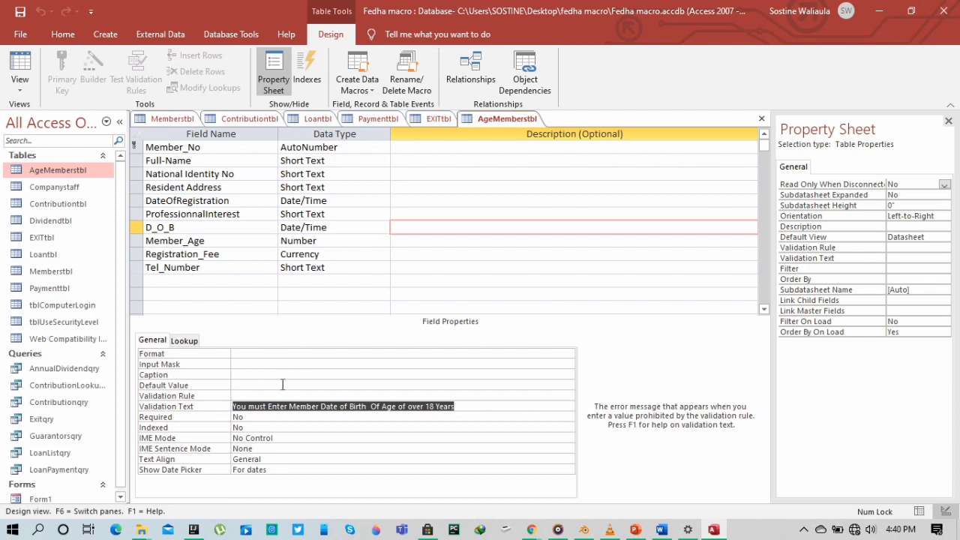
Check the Field Size of the Member_Age field and the Validation Text of the Registration_Fee field in AgeMemberstbl.
left_click(420, 238)
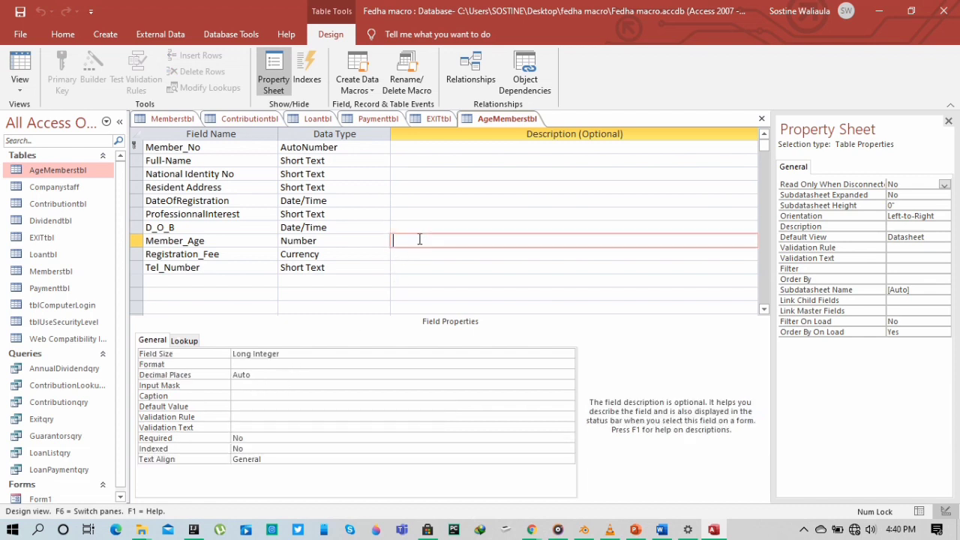
left_click_drag(295, 354, 231, 346)
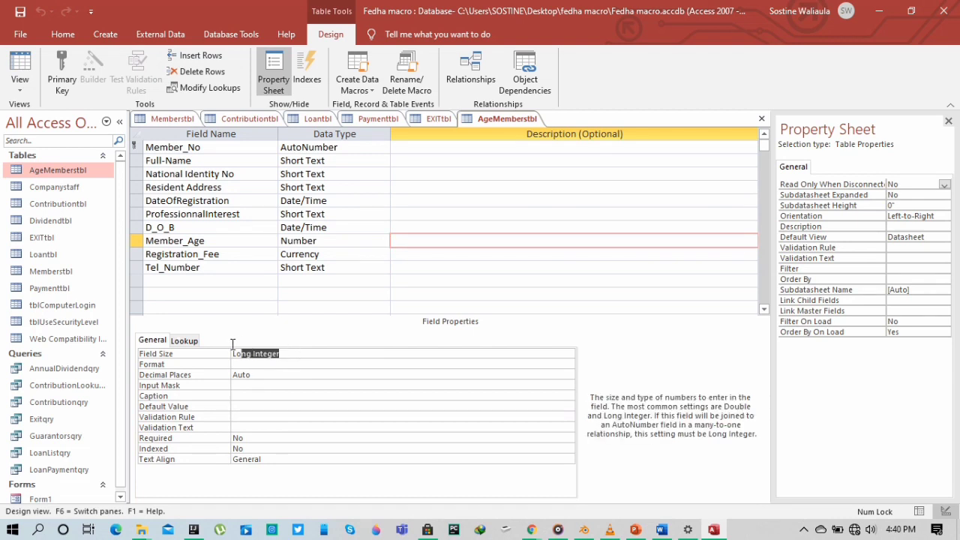
left_click(418, 254)
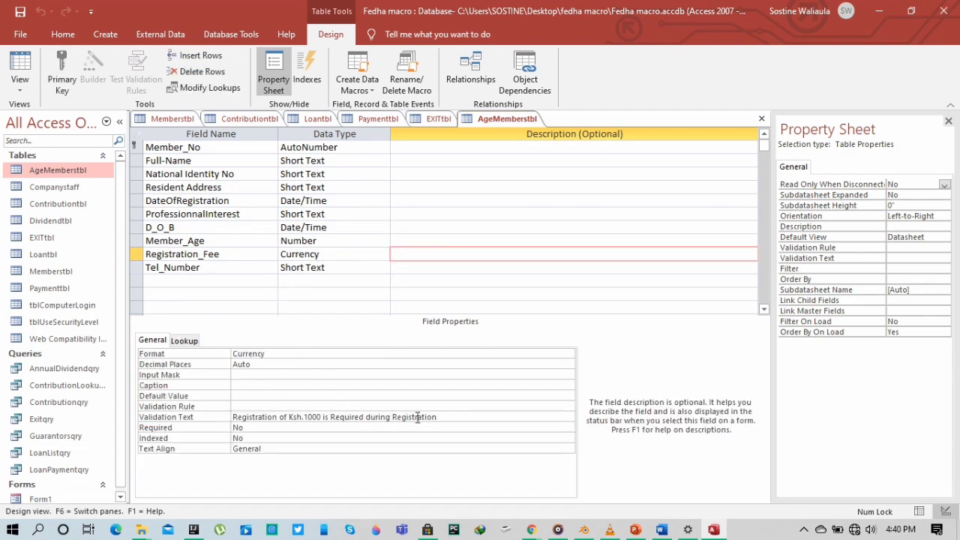
left_click_drag(455, 417, 225, 418)
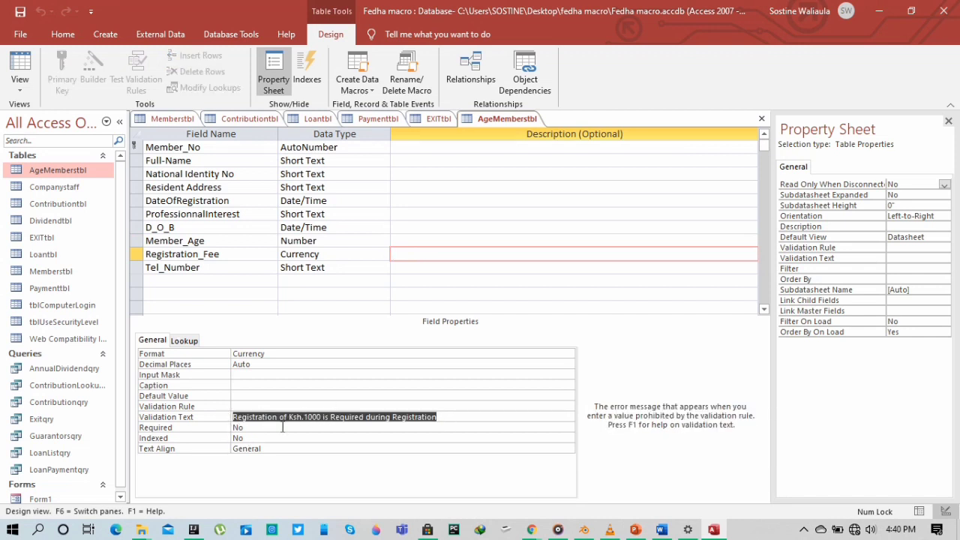
Check the Format and Validation Text properties of the Tel_Number field in AgeMemberstbl.
left_click(422, 267)
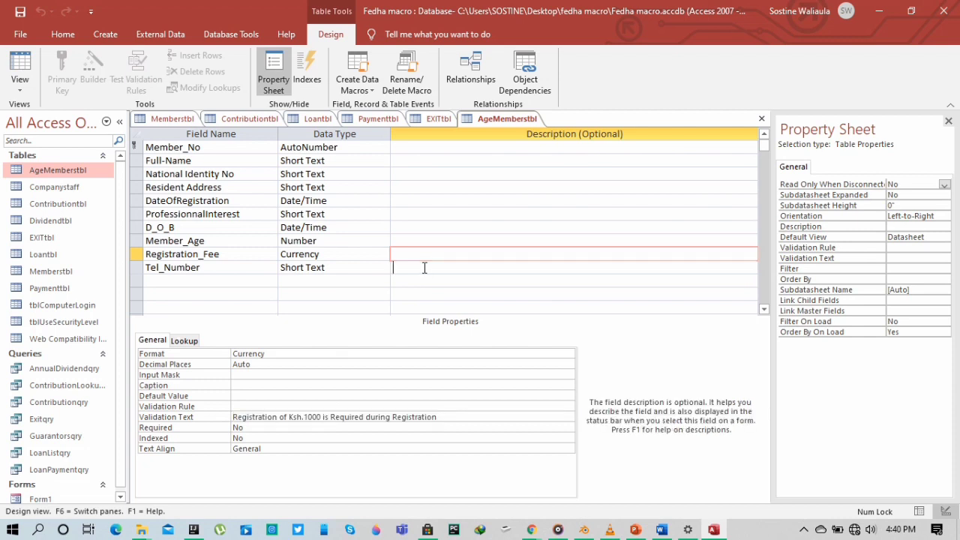
left_click(248, 365)
left_click_drag(247, 365, 226, 368)
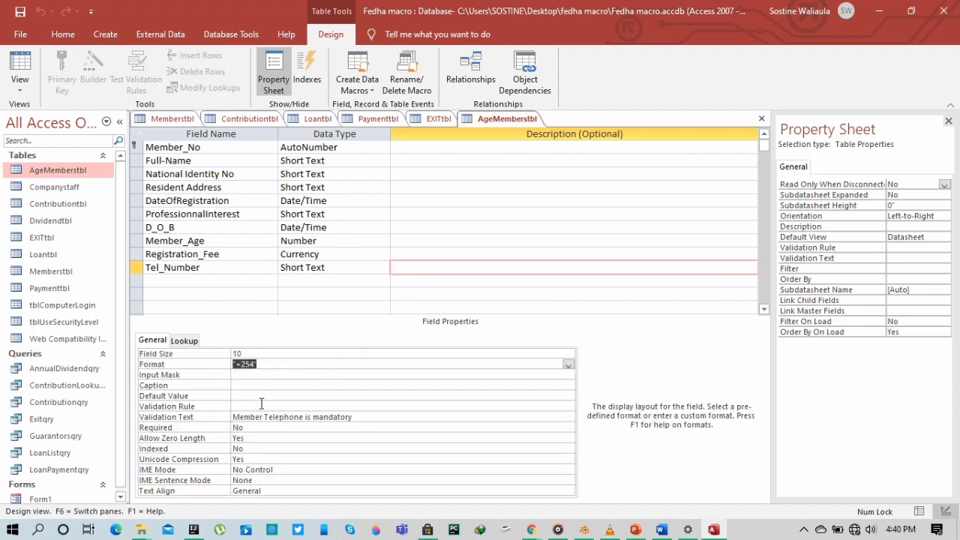
left_click(377, 417)
left_click_drag(377, 417, 255, 420)
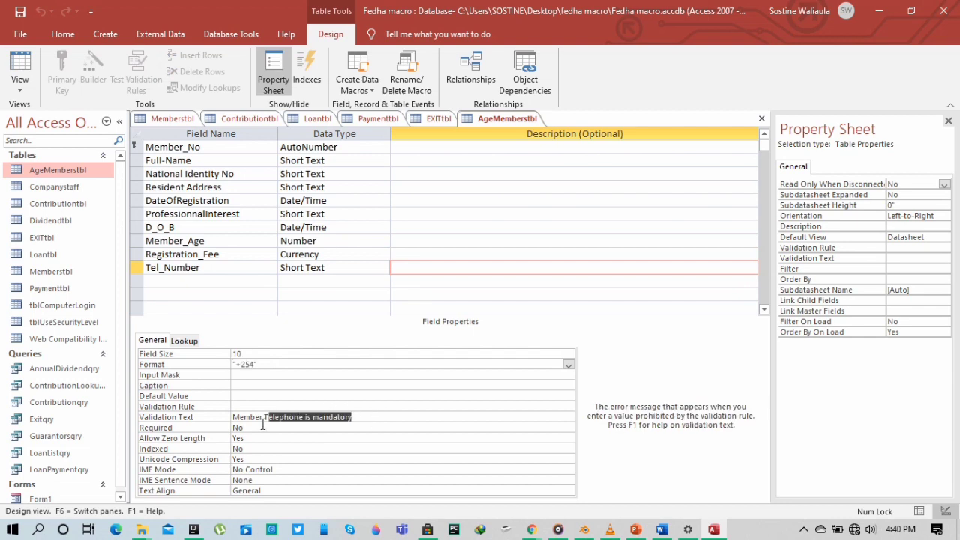
left_click(223, 417)
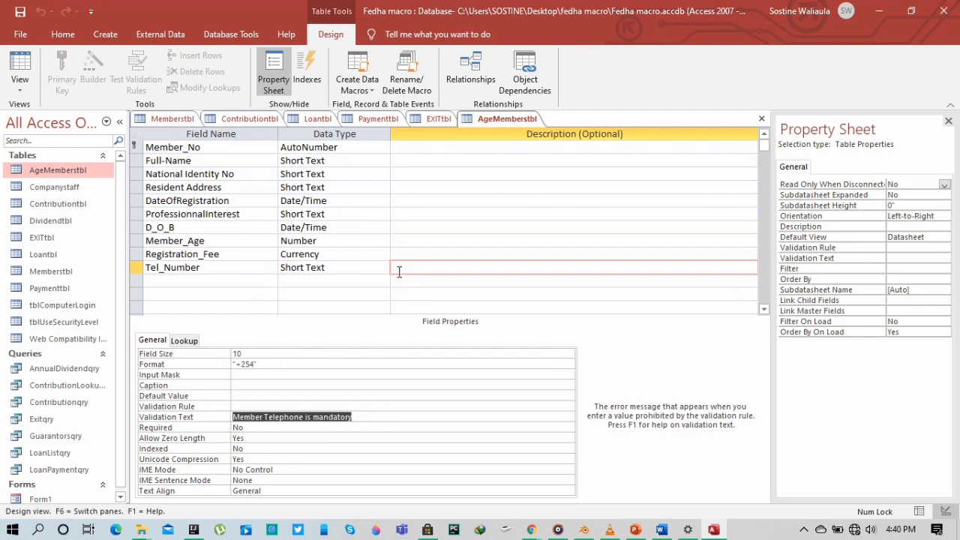
Open Dividendtbl in Design View and review its field names and data types.
left_click(62, 227)
right_click(63, 224)
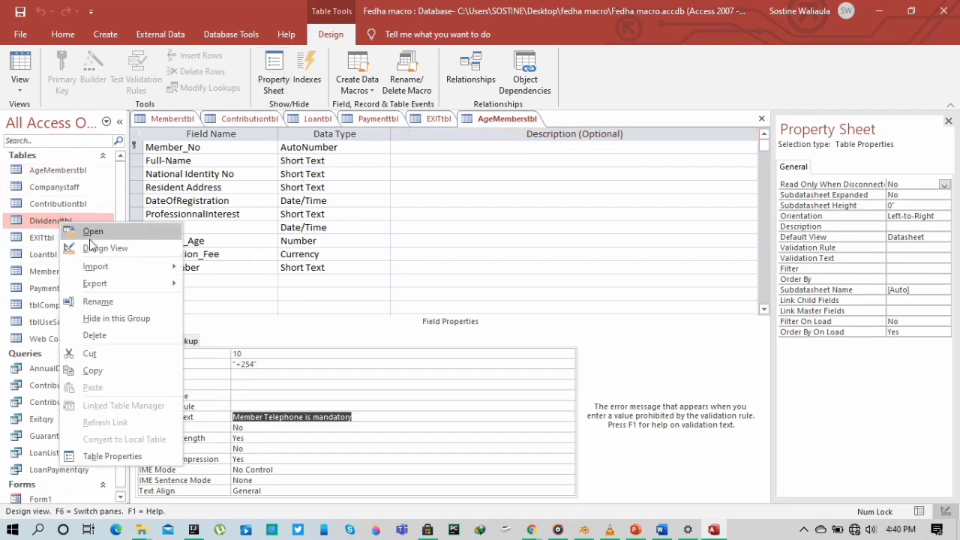
left_click(89, 236)
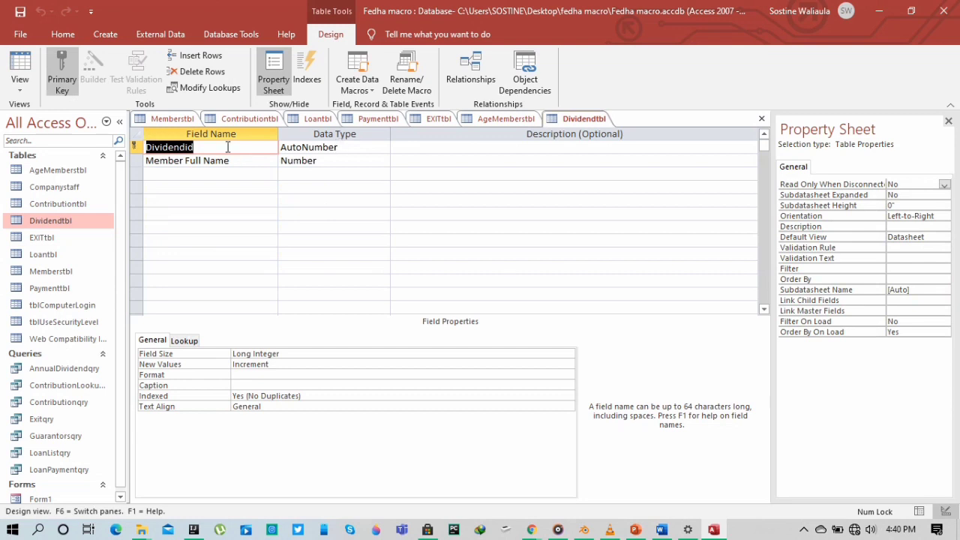
left_click(142, 164)
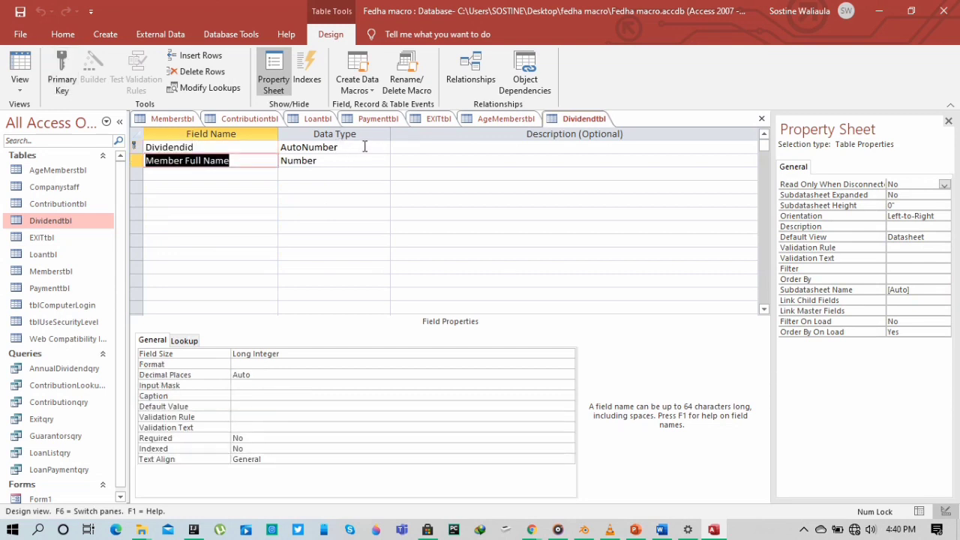
left_click(280, 148)
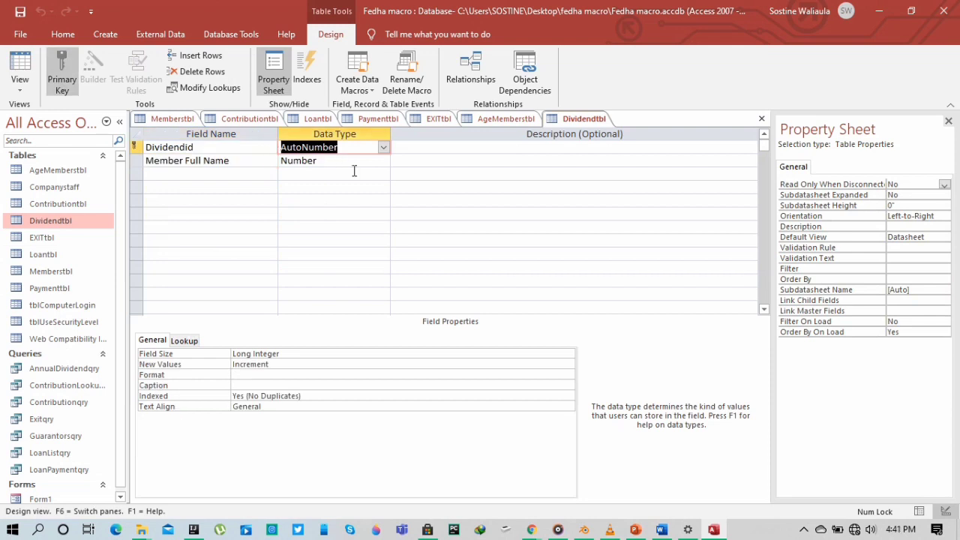
left_click_drag(332, 162, 273, 162)
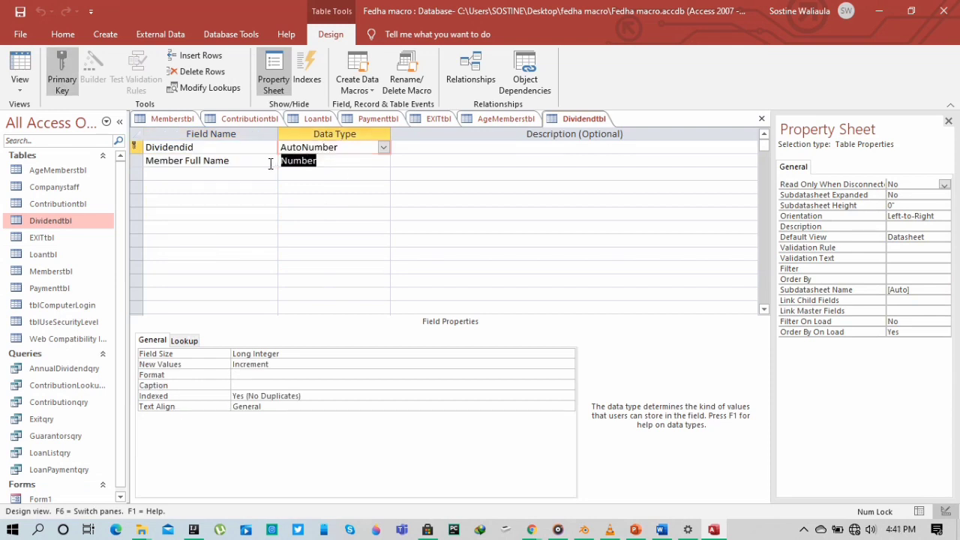
Examine the Field Size and New Values of the Dividendid field and the Field Size of Member Full Name in Dividendtbl.
left_click(441, 146)
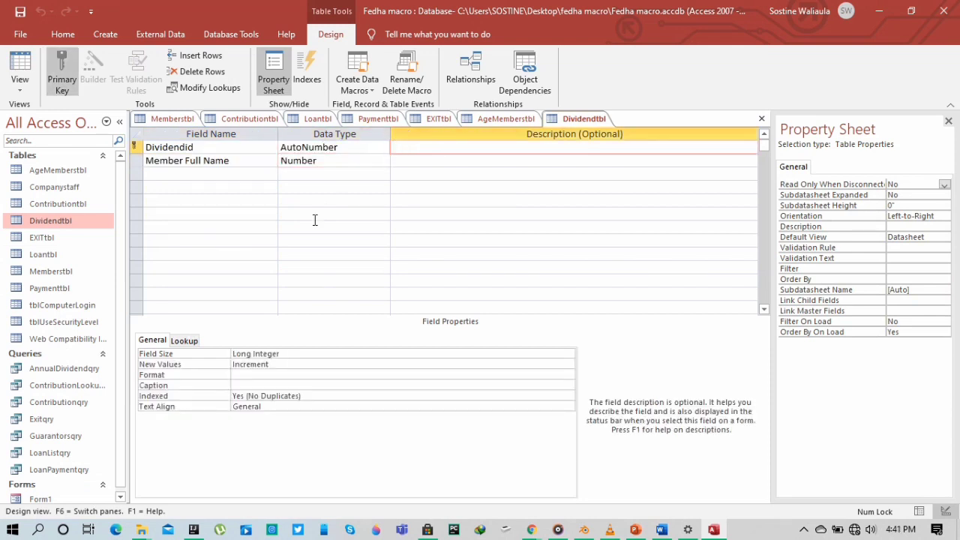
left_click(285, 357)
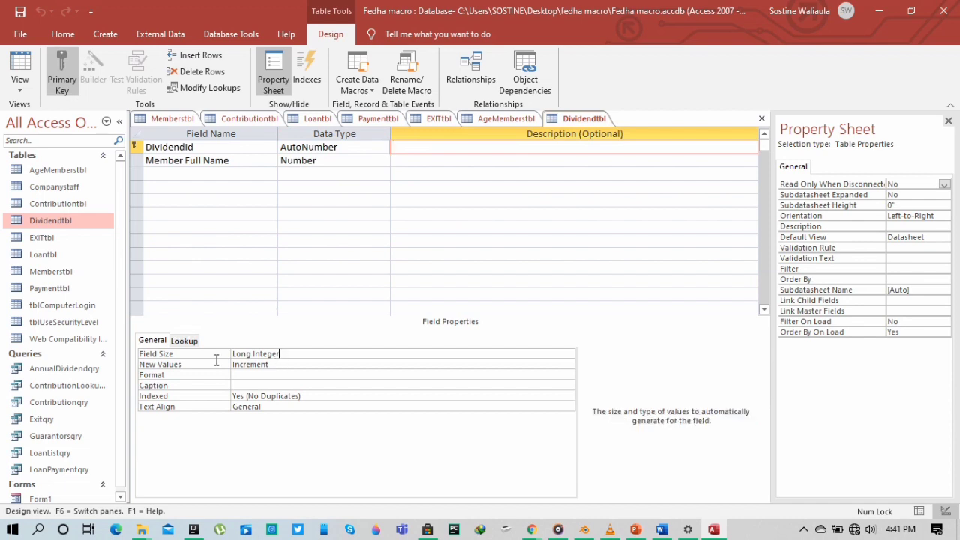
left_click(217, 355)
left_click(284, 366)
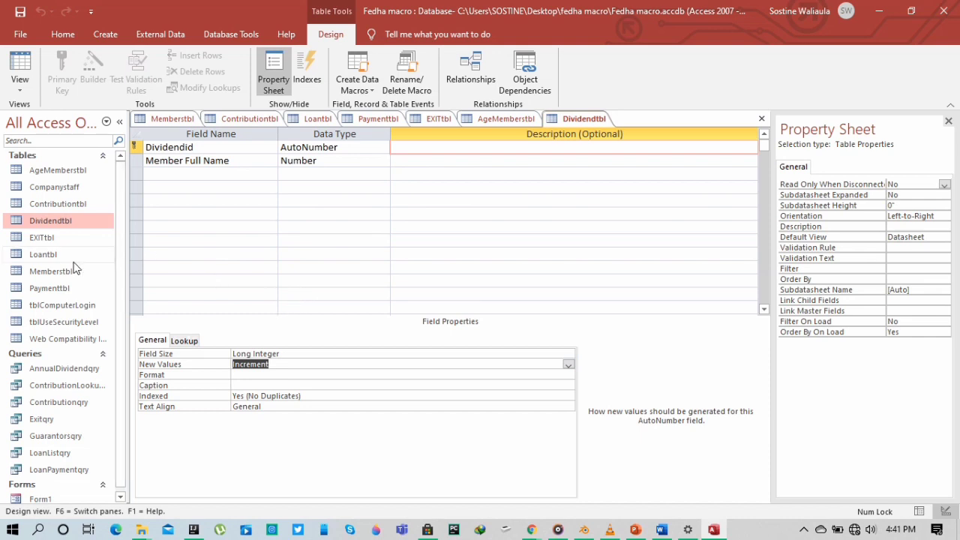
left_click(425, 162)
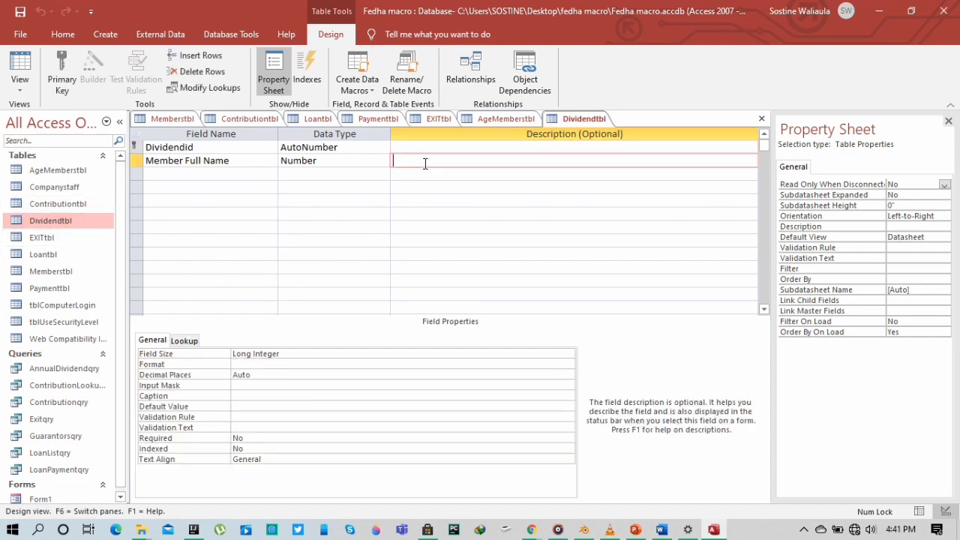
left_click(293, 356)
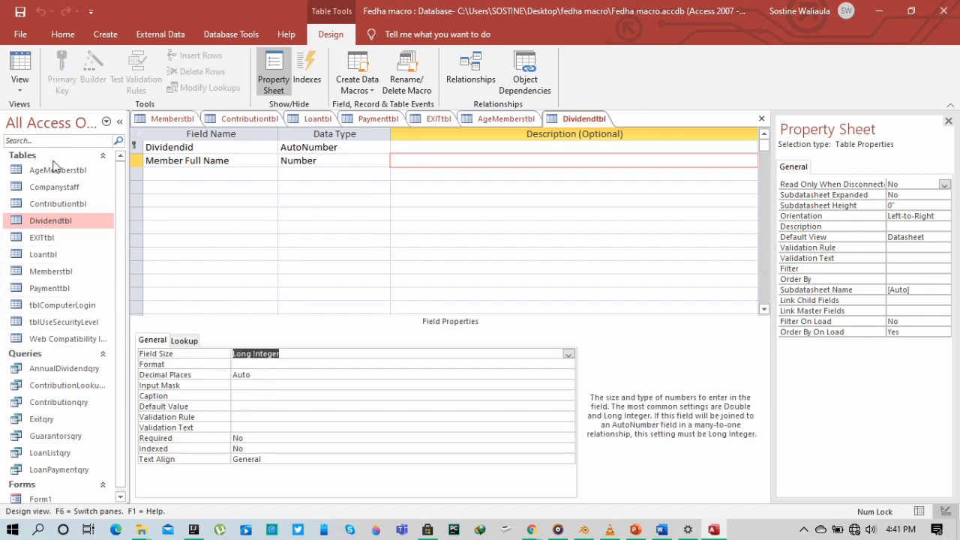
Open tblComputerLogin in Design View and review its field names from UserID to UserSecurity.
left_click(75, 305)
right_click(78, 306)
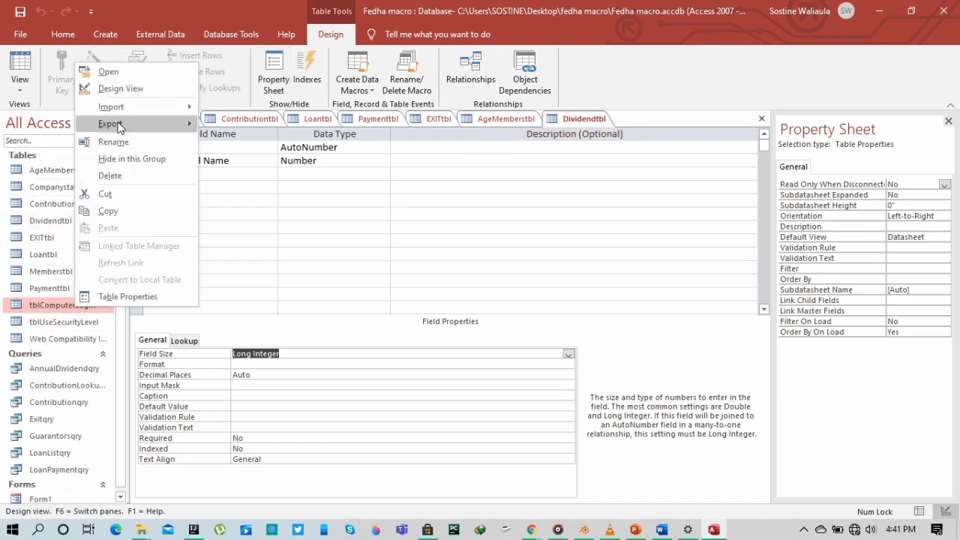
left_click(121, 88)
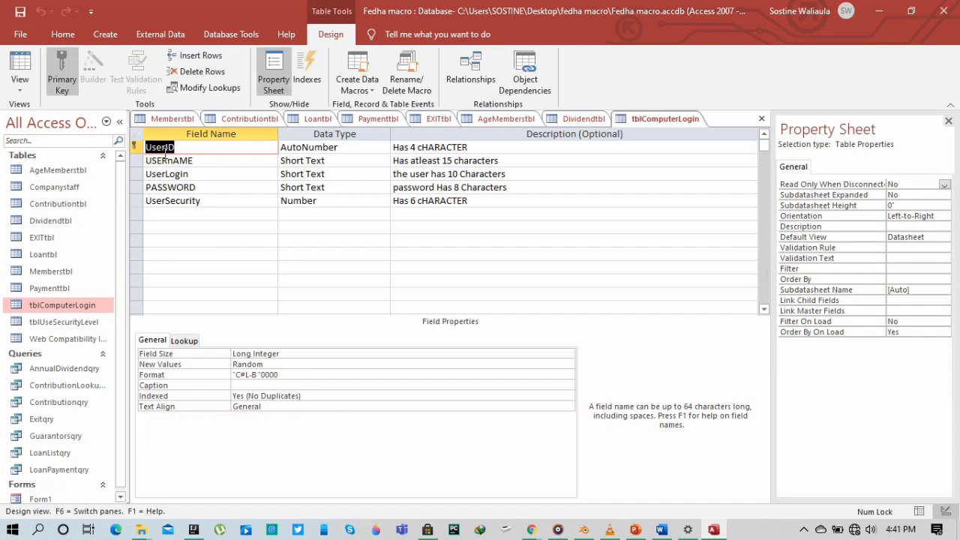
left_click(203, 162)
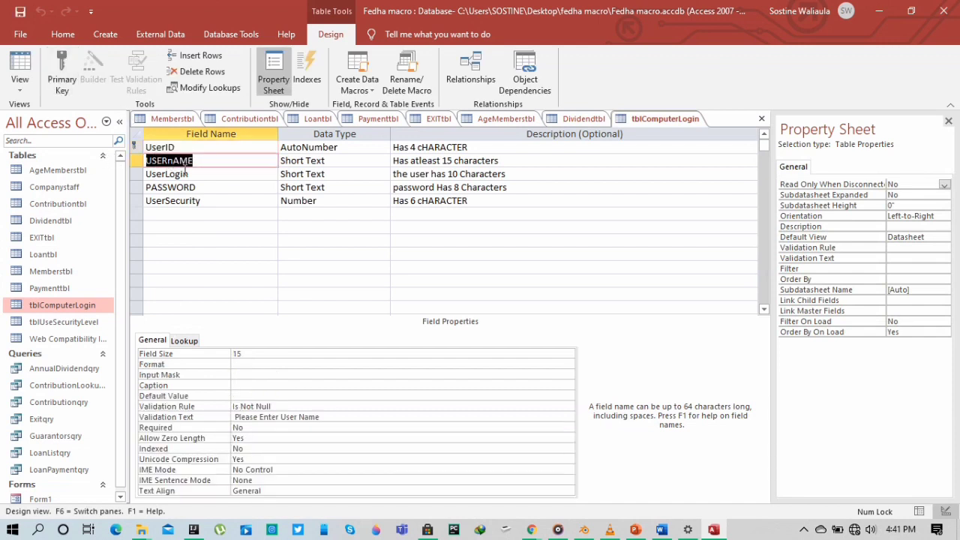
left_click(167, 174)
left_click(204, 190)
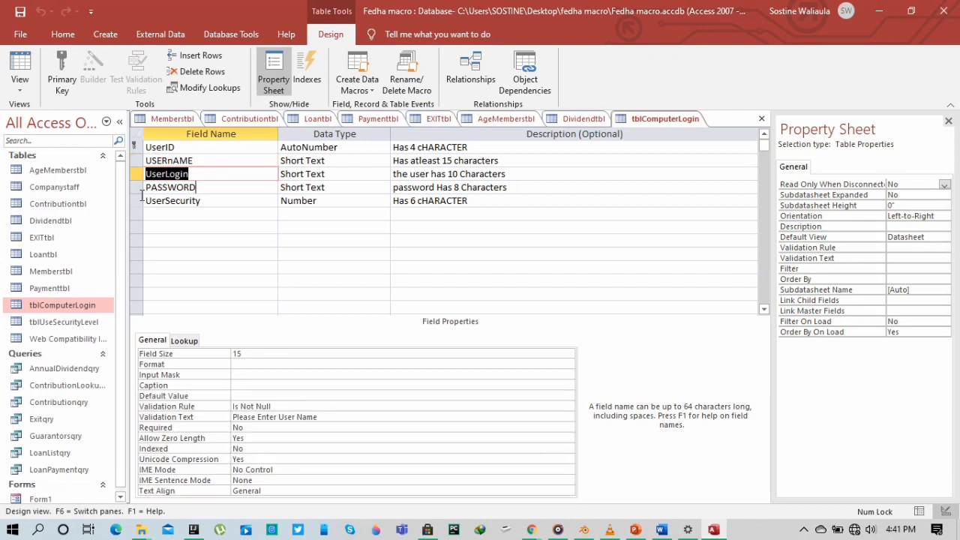
left_click(140, 189)
left_click_drag(208, 201, 145, 201)
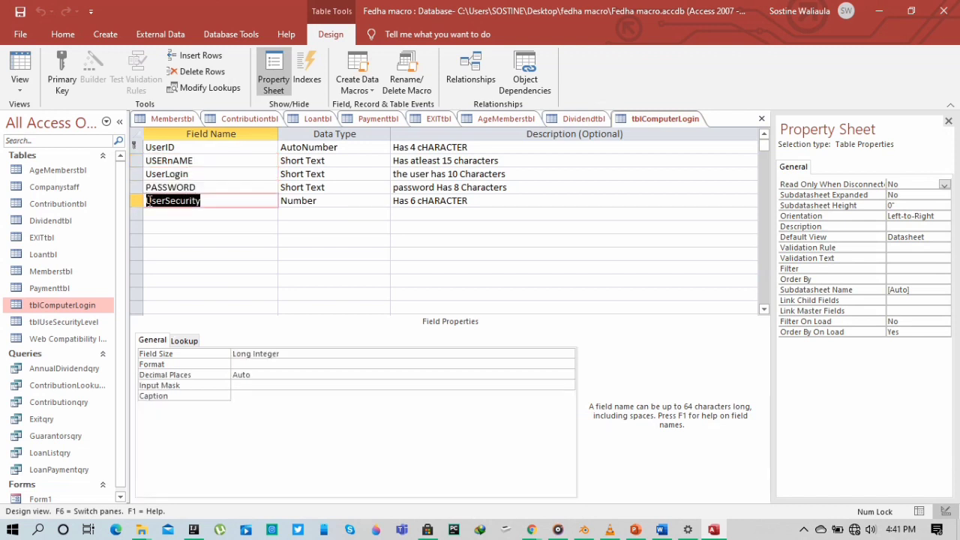
Review the data types of the fields in tblComputerLogin from UserID down to UserSecurity.
left_click(352, 148)
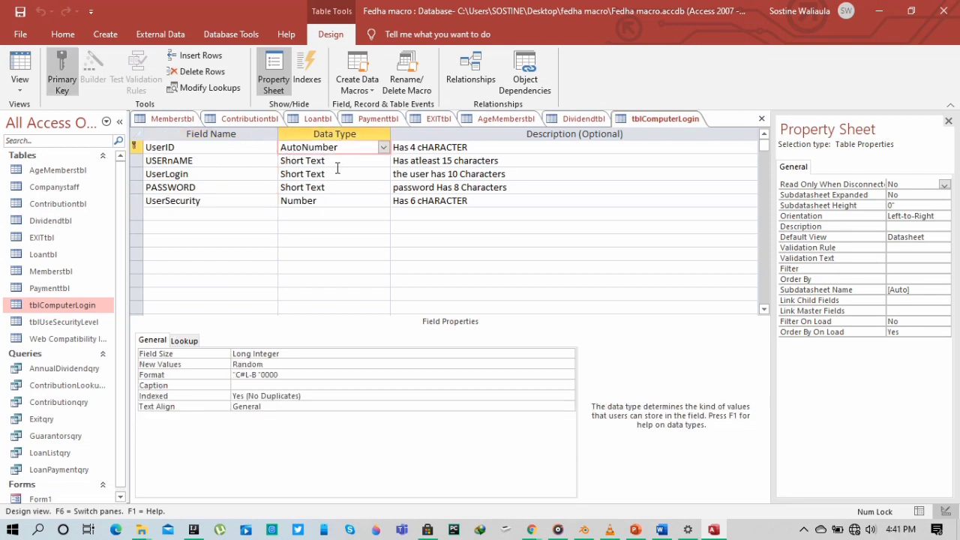
left_click_drag(292, 163, 301, 184)
key("Down")
key("Down")
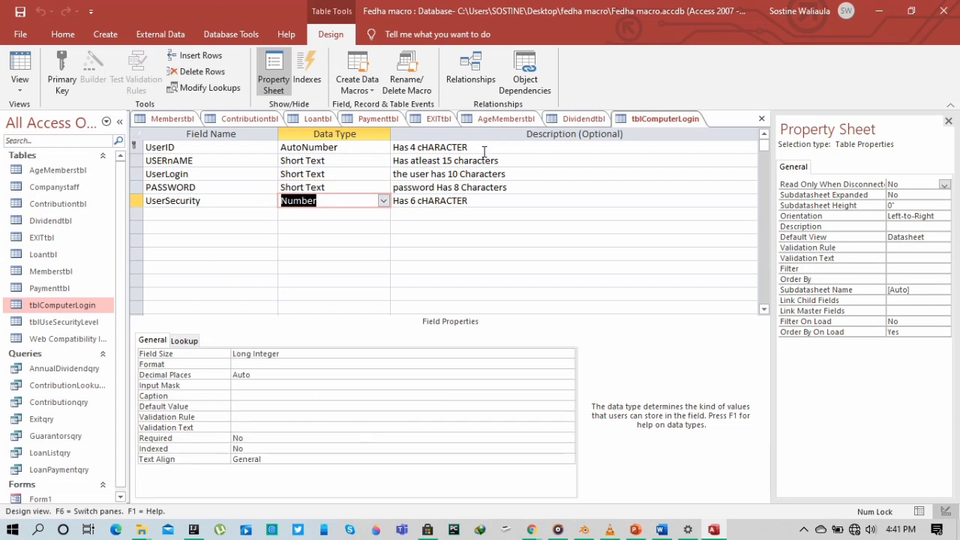
Examine the description, Field Size, New Values and Format of the UserID field in tblComputerLogin.
left_click_drag(483, 152, 393, 148)
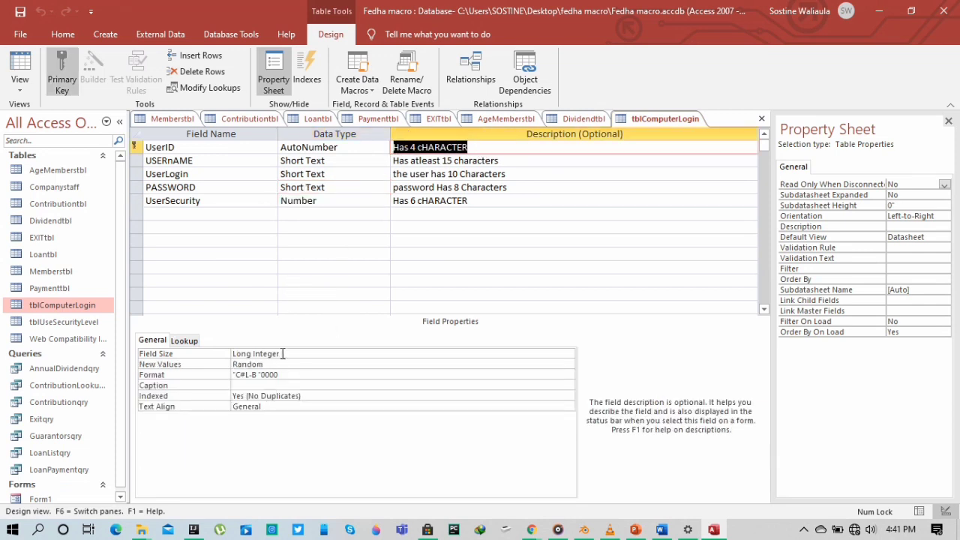
left_click_drag(282, 354, 228, 354)
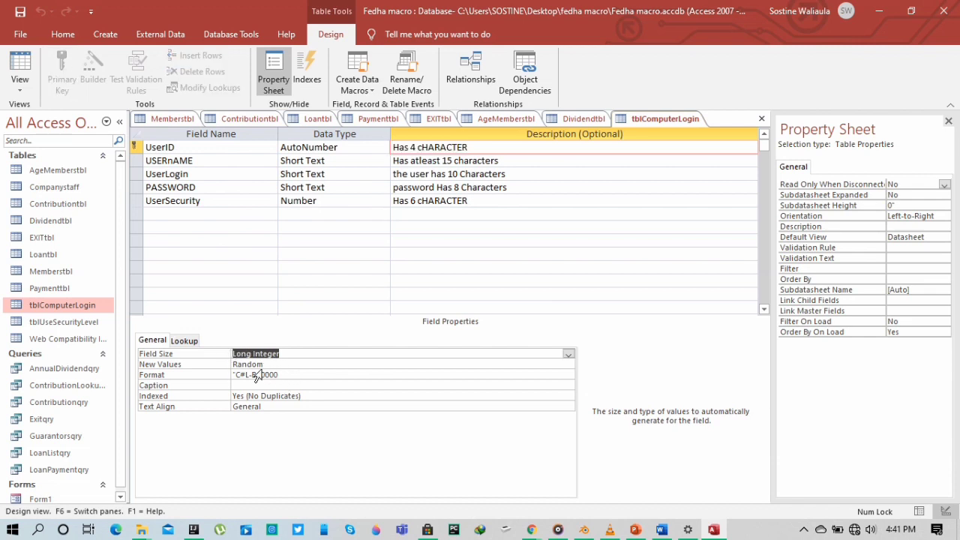
left_click_drag(288, 366, 230, 368)
left_click(297, 375)
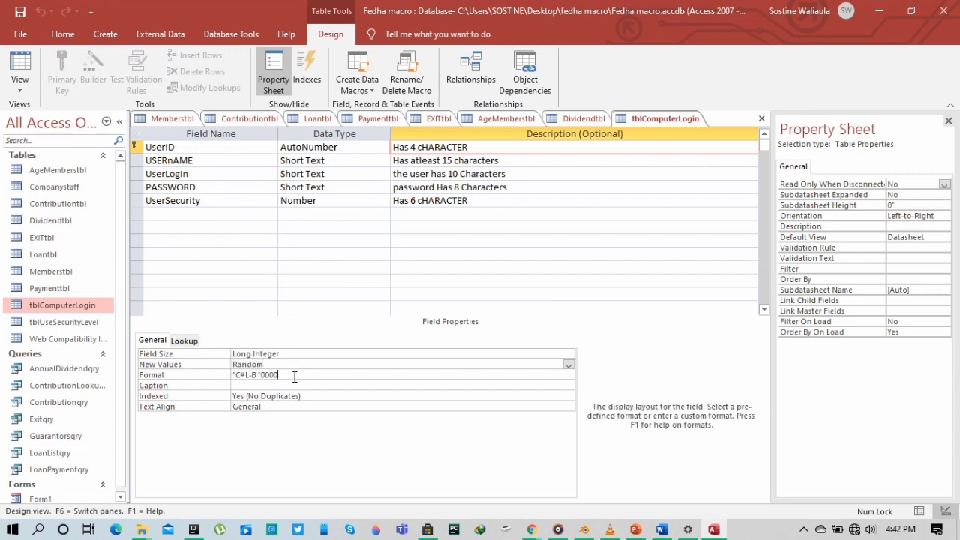
left_click_drag(296, 375, 261, 377)
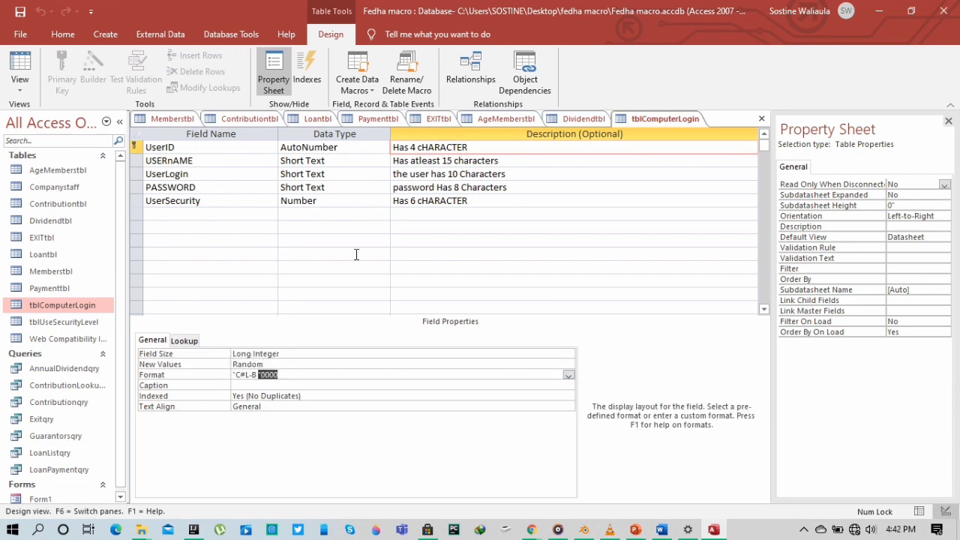
Check the Validation Rule and Validation Text of the USERnAME and UserLogin fields in tblComputerLogin.
left_click(551, 161)
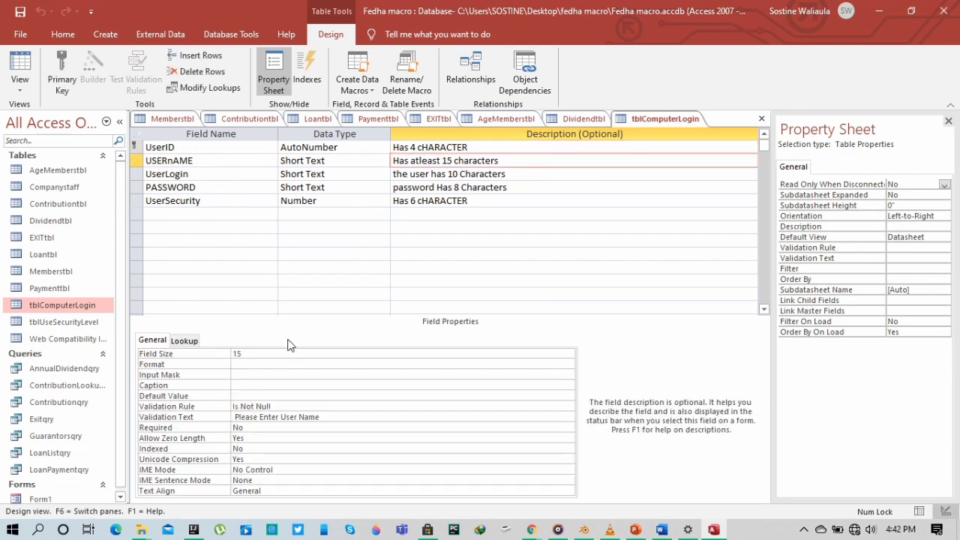
left_click(274, 407)
left_click_drag(270, 405, 233, 405)
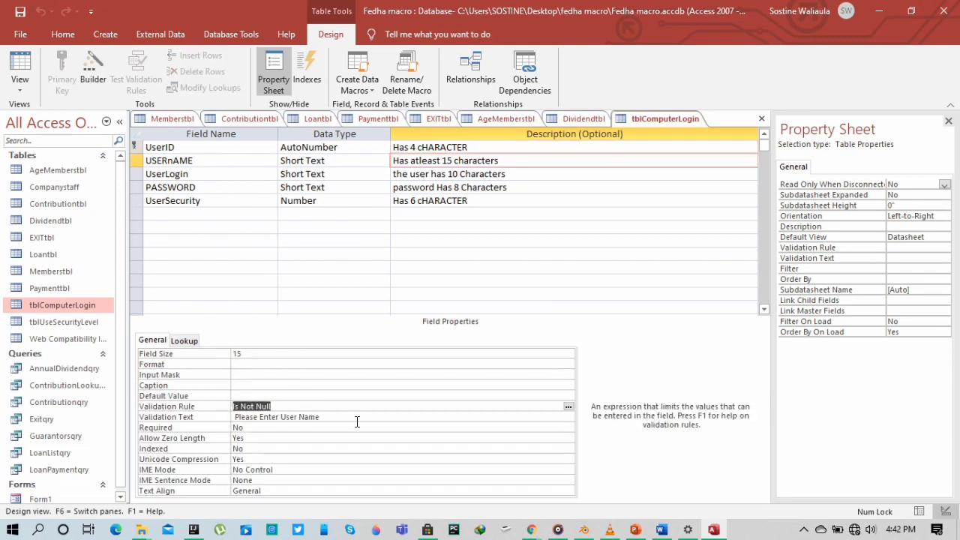
left_click_drag(349, 417, 231, 420)
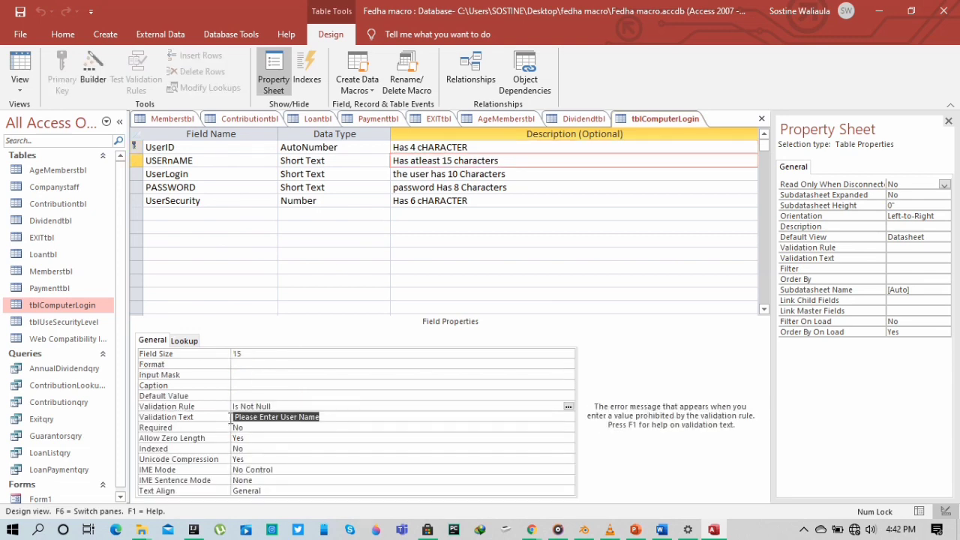
left_click(475, 174)
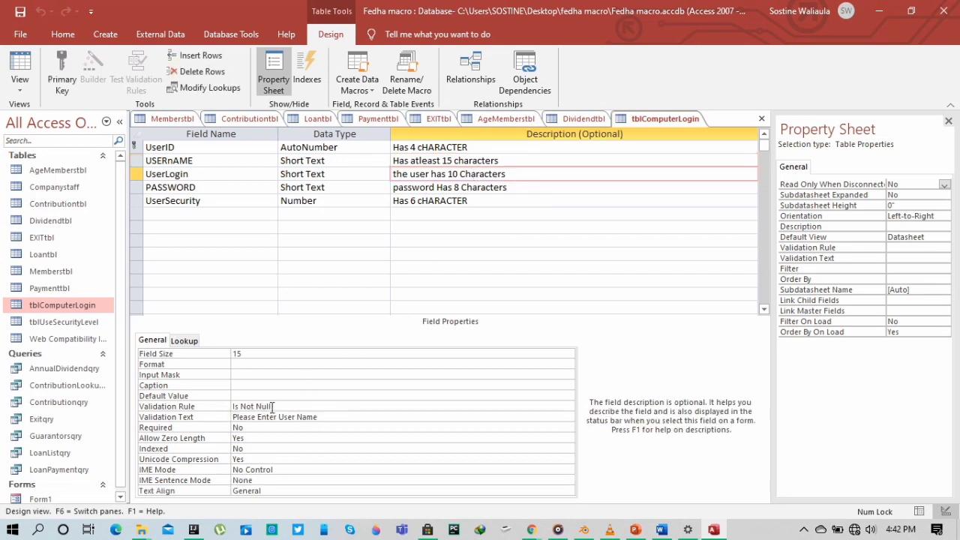
left_click_drag(272, 407, 233, 405)
left_click_drag(343, 416, 227, 414)
Check the field properties of PASSWORD and UserSecurity in tblComputerLogin, including the Field Size of UserSecurity.
left_click(488, 188)
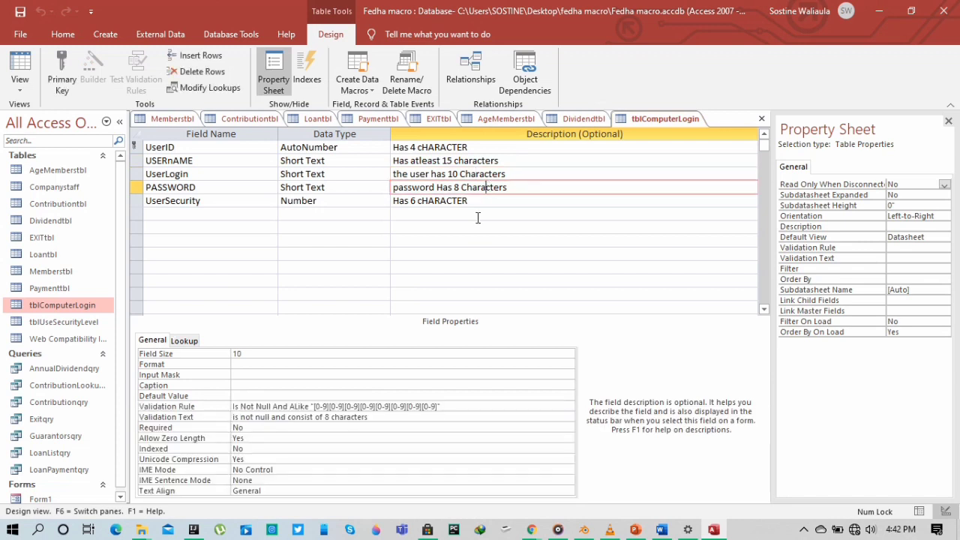
left_click(408, 398)
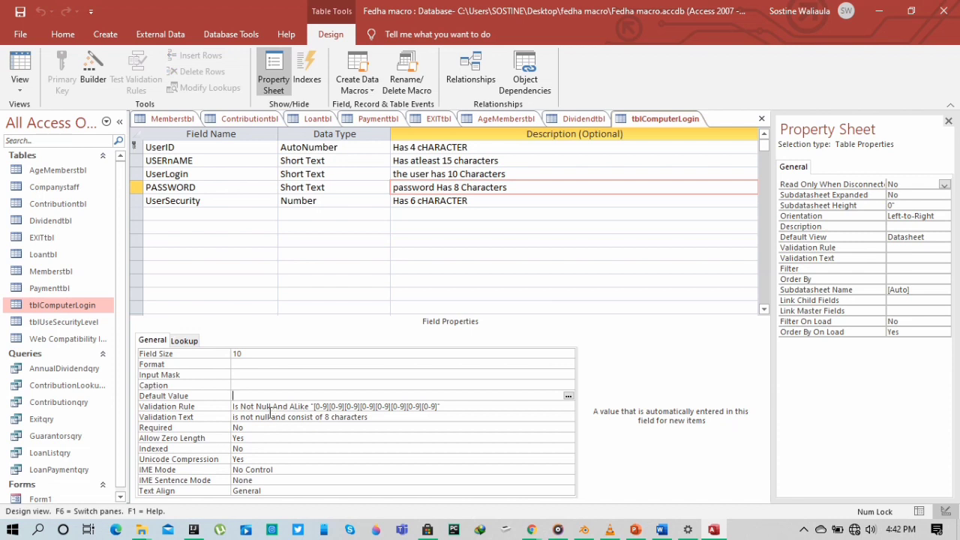
left_click(490, 201)
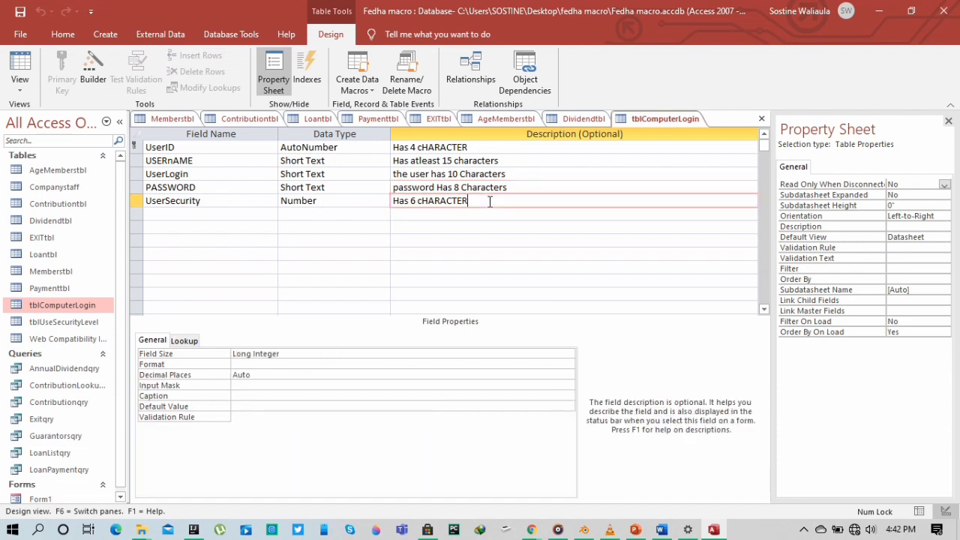
left_click(294, 354)
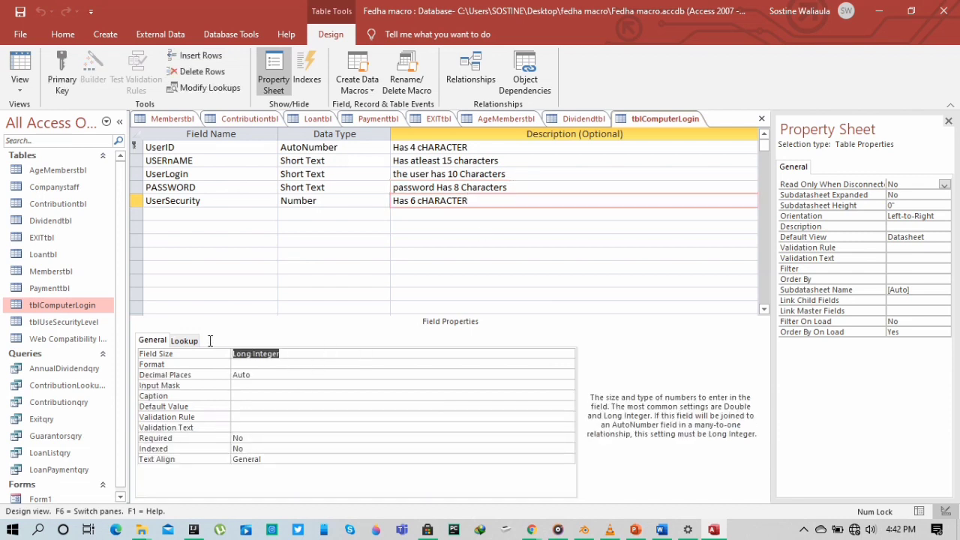
Open Companystaff in Design View and review its field names from StaffNo to National_Identity_No.
right_click(75, 180)
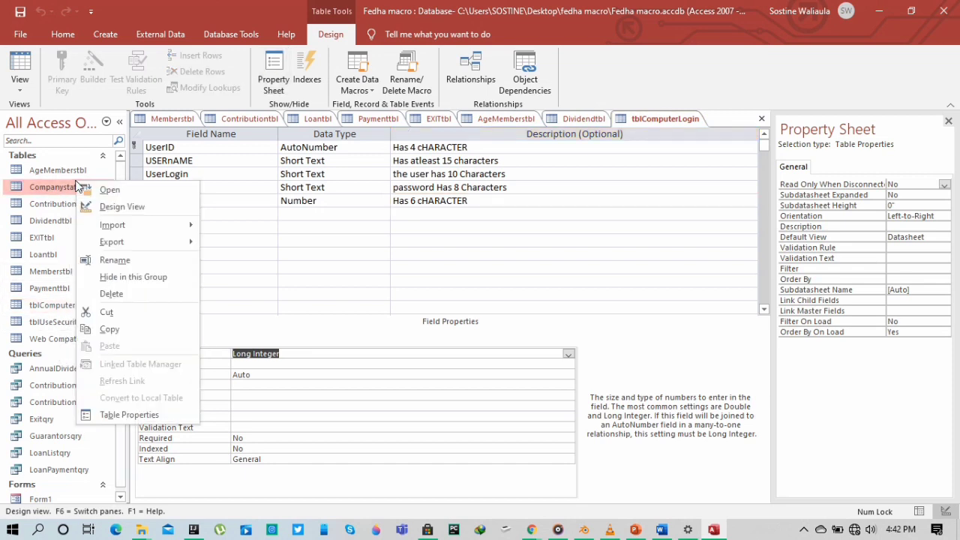
left_click(114, 207)
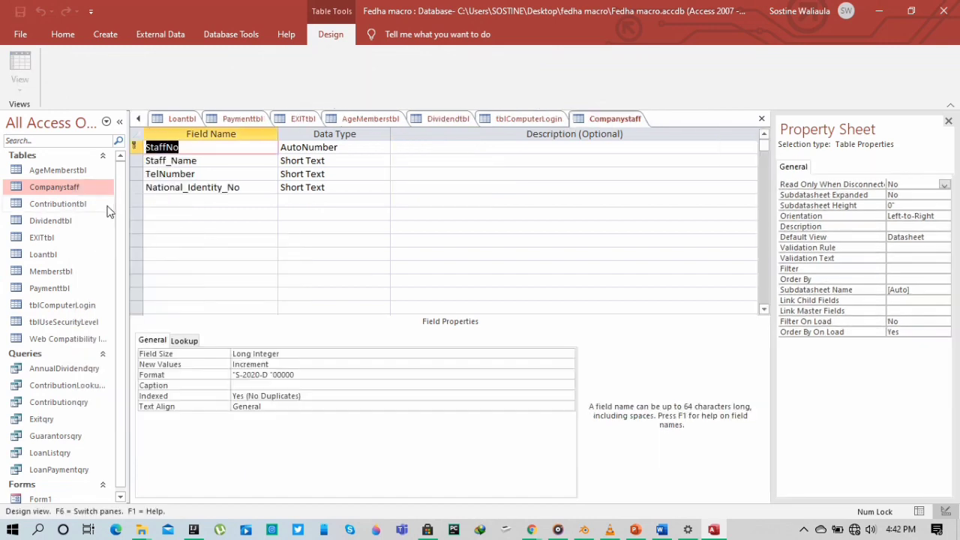
double_click(203, 166)
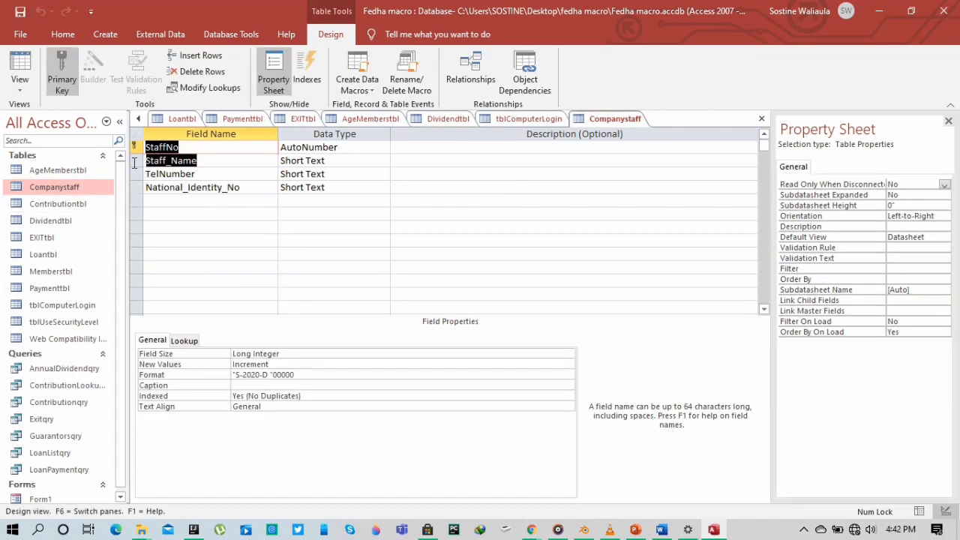
double_click(188, 177)
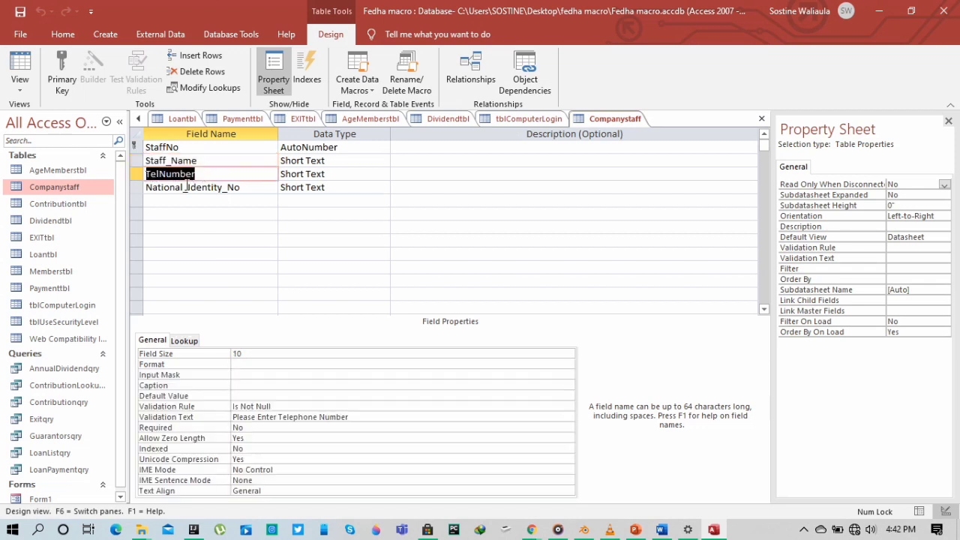
left_click_drag(250, 192, 144, 188)
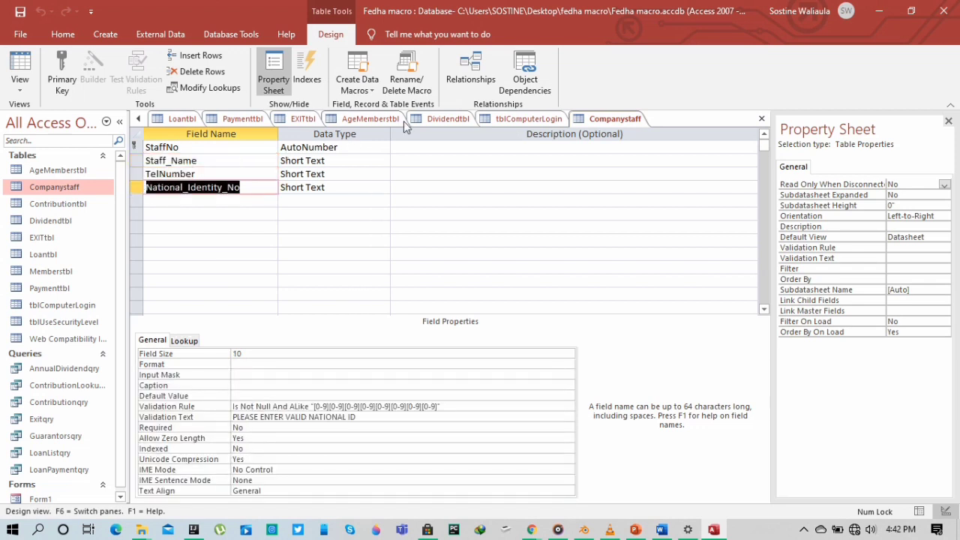
Review the data types of StaffNo, Staff_Name and TelNumber in Companystaff.
left_click(343, 148)
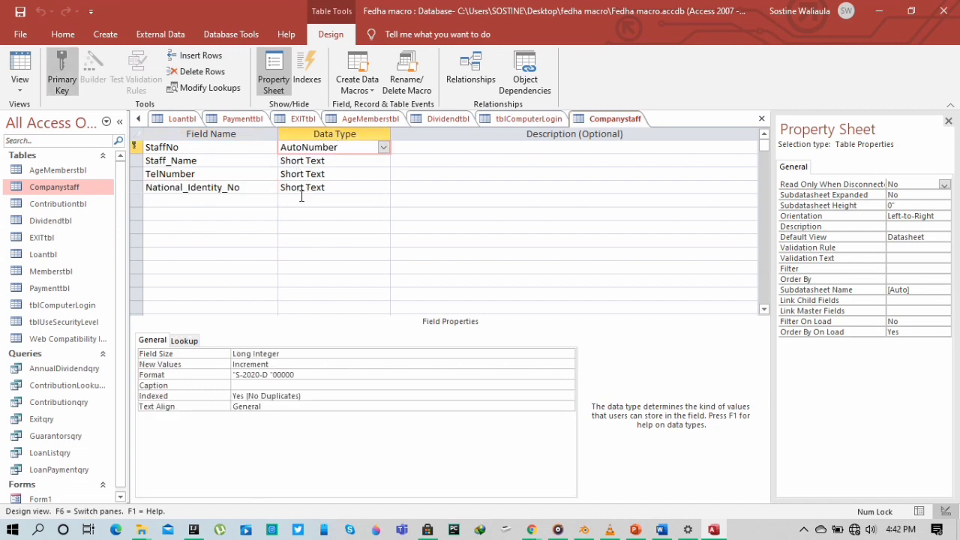
left_click_drag(331, 161, 278, 156)
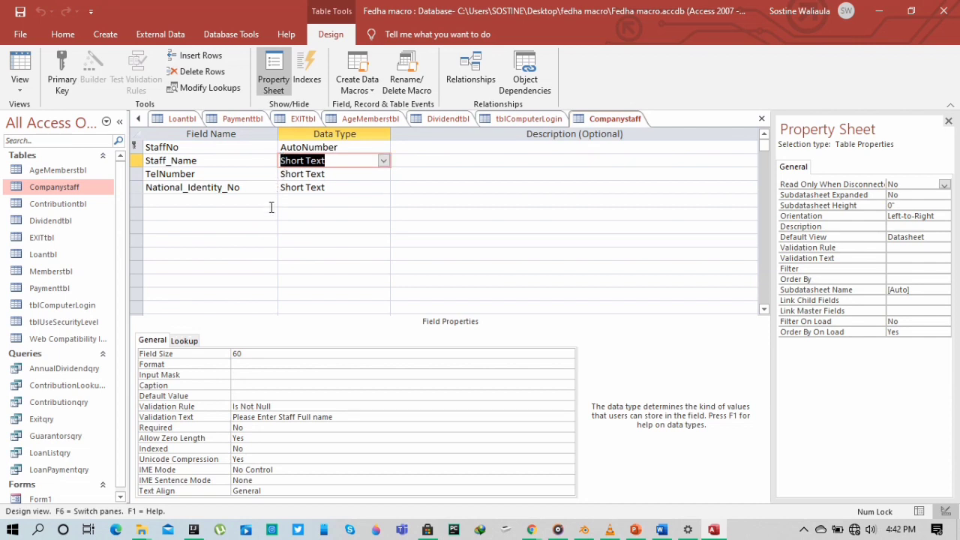
left_click(345, 173)
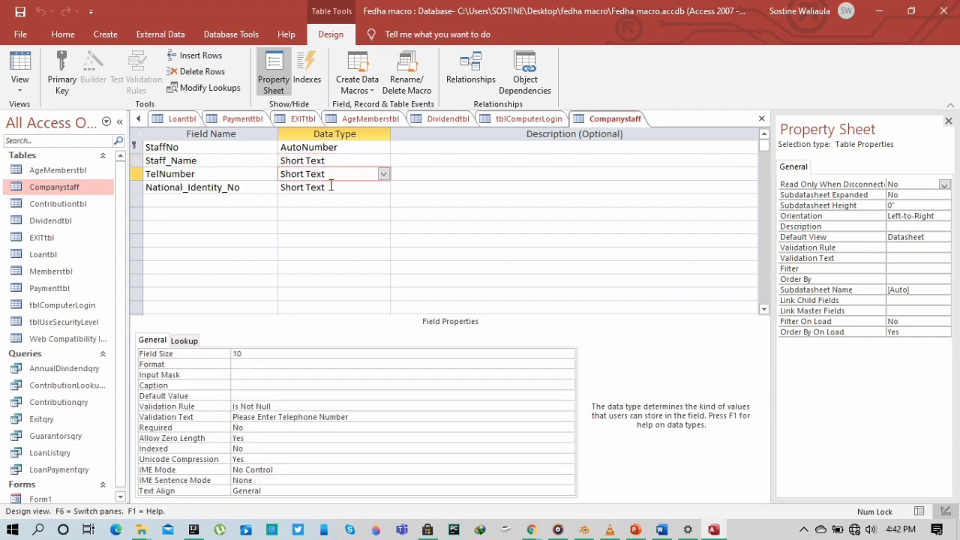
Examine the Validation Rule and Validation Text of the TelNumber and National_Identity_No fields in Companystaff.
left_click(301, 396)
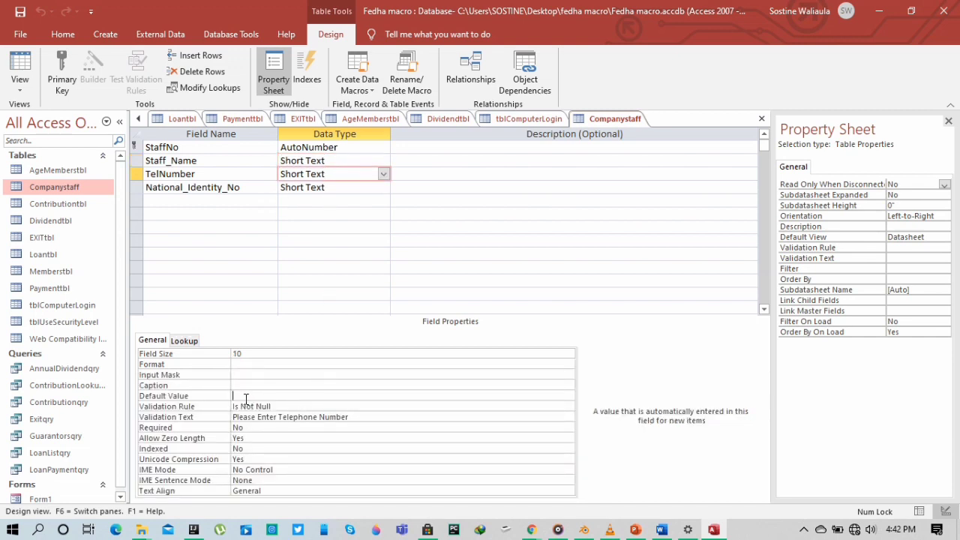
left_click(294, 408)
left_click_drag(295, 408, 226, 403)
left_click(294, 407)
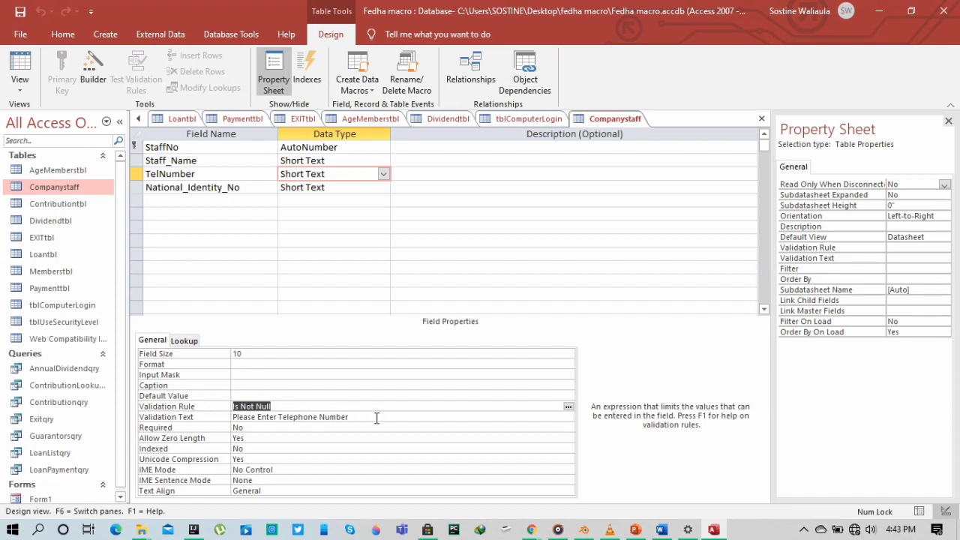
left_click_drag(376, 418, 233, 418)
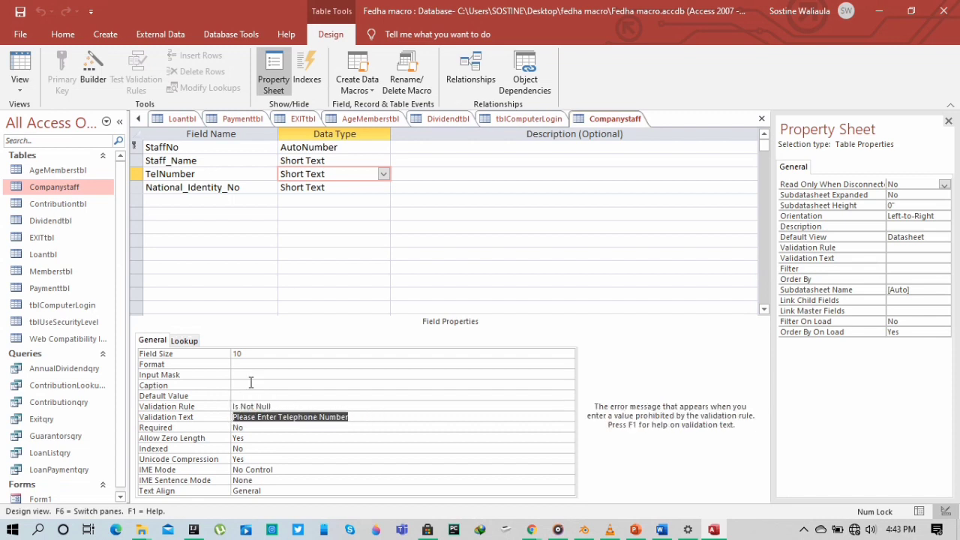
left_click(358, 188)
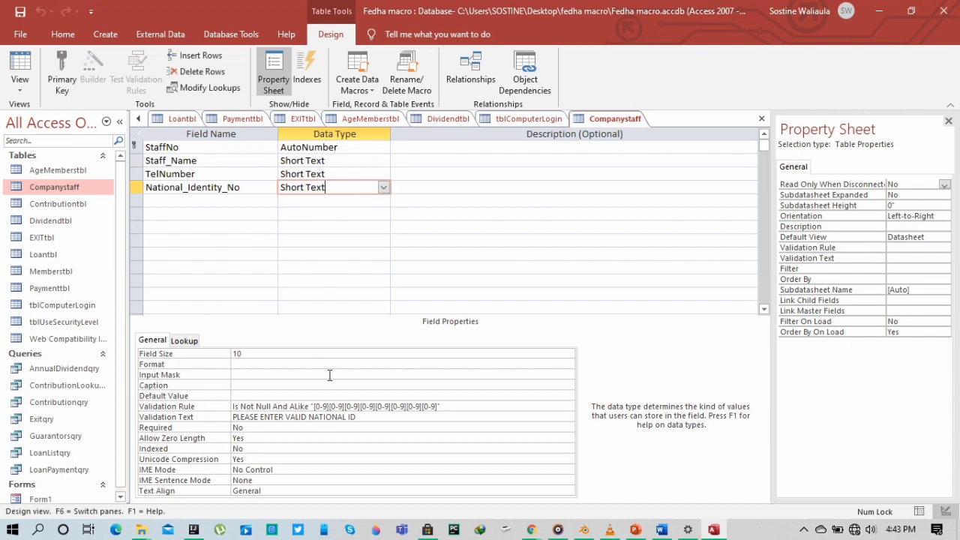
left_click_drag(455, 407, 199, 404)
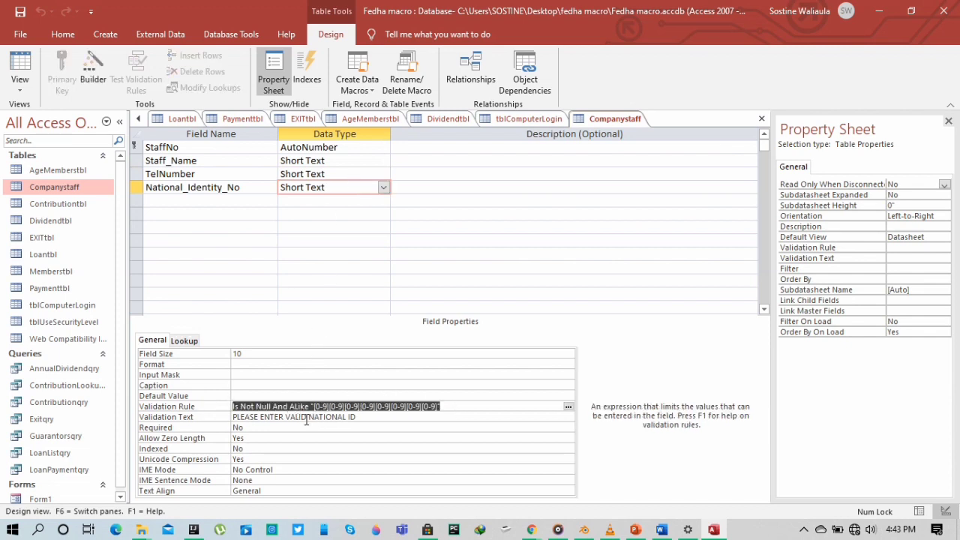
left_click_drag(367, 417, 291, 414)
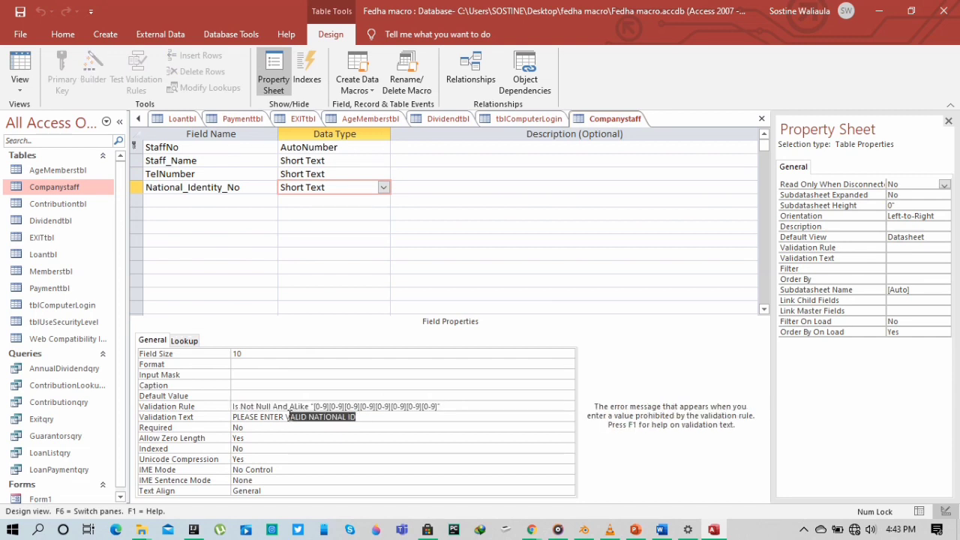
Open tblUseSecurityLevel in Design View and review its SecurityID and SecurityLevel field names.
left_click(69, 325)
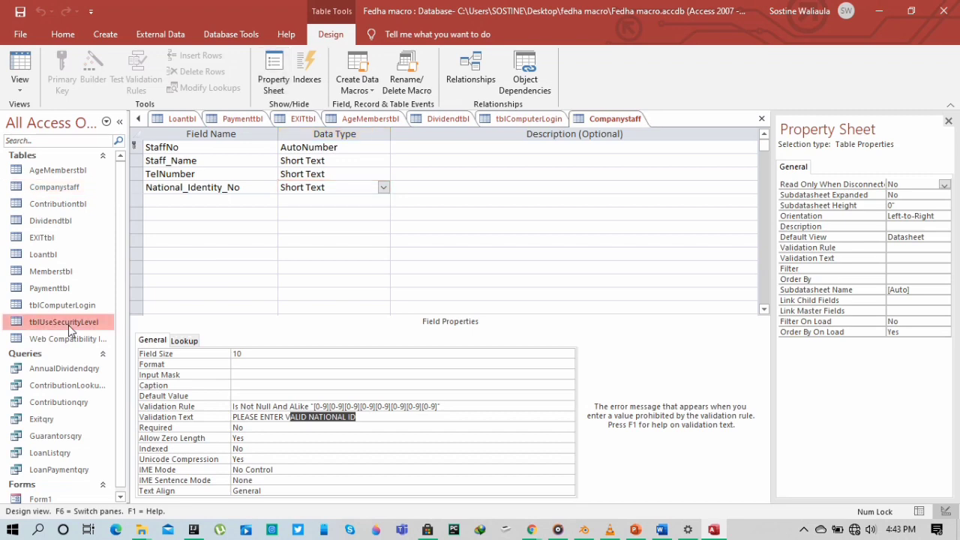
right_click(69, 325)
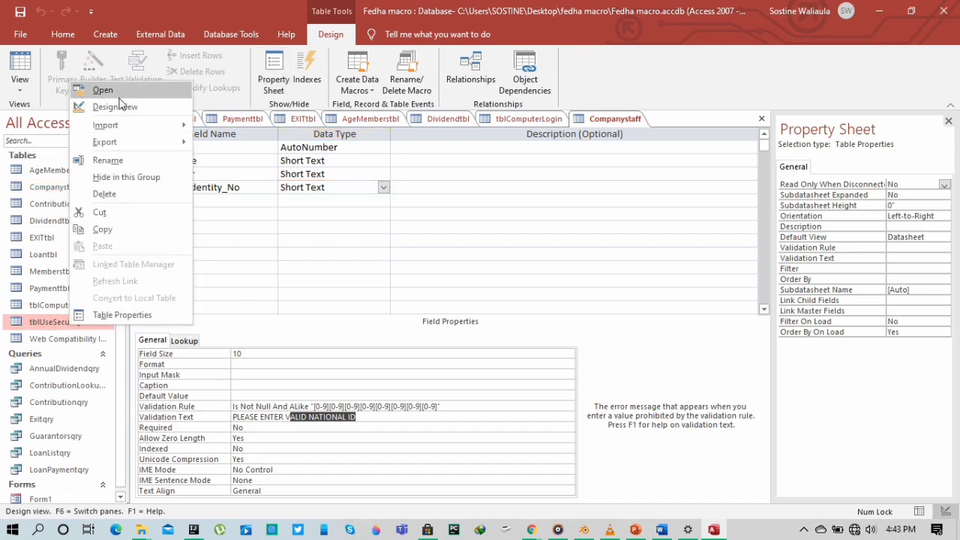
left_click(117, 106)
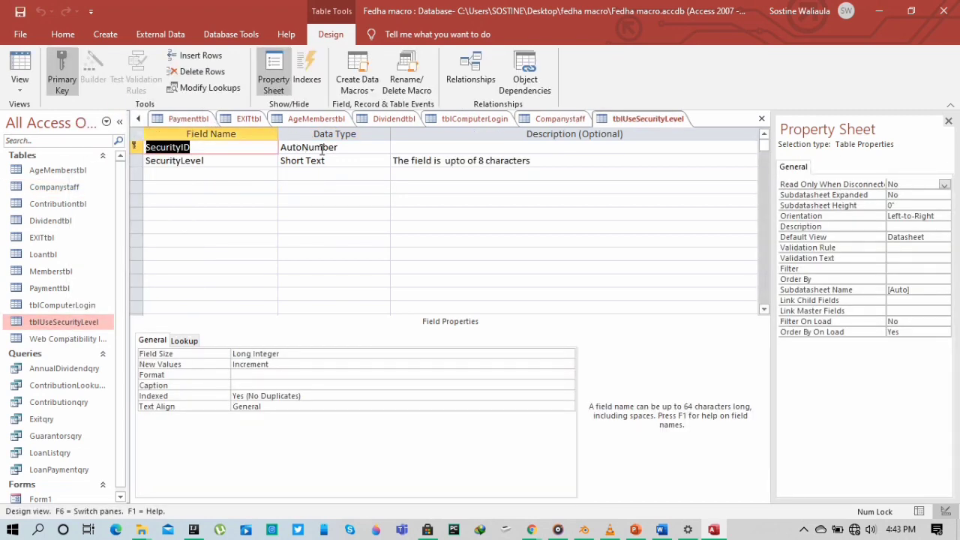
left_click_drag(225, 159, 132, 170)
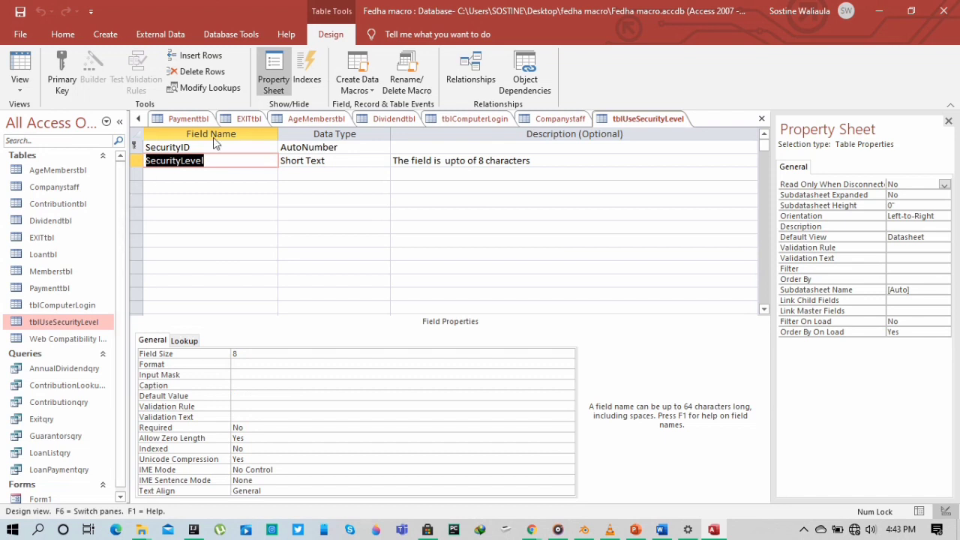
Check the data types of SecurityID and SecurityLevel in tblUseSecurityLevel, along with the Field Size and New Values of SecurityID.
left_click(321, 146)
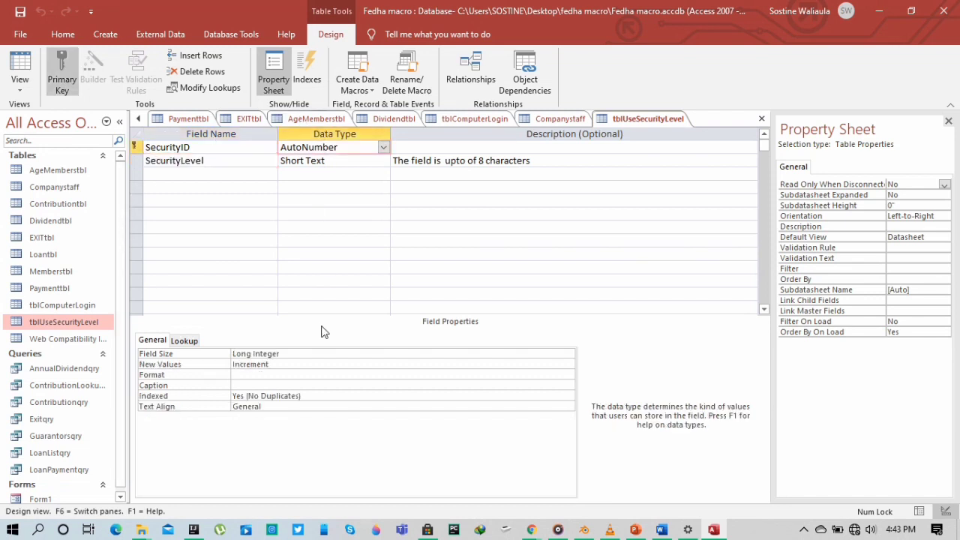
left_click(289, 364)
left_click(281, 355)
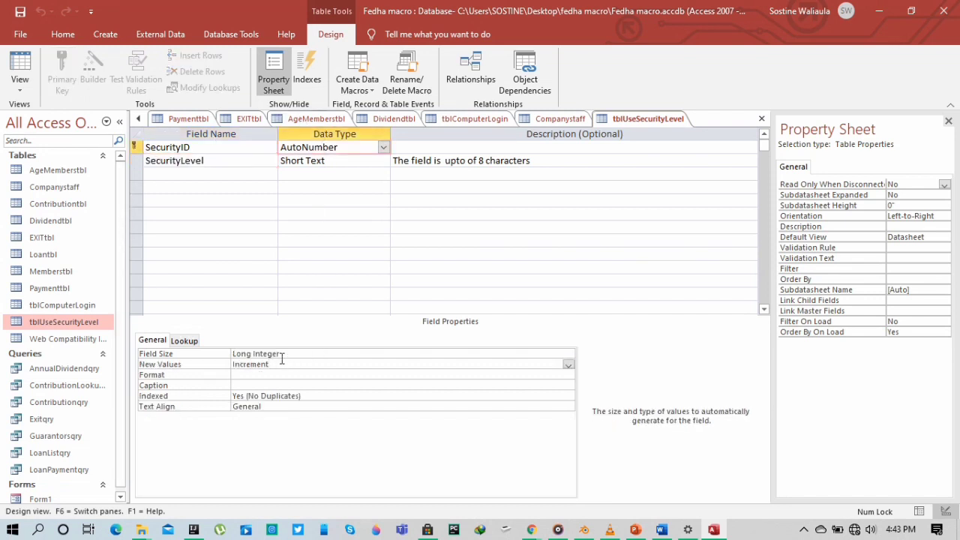
left_click(227, 355)
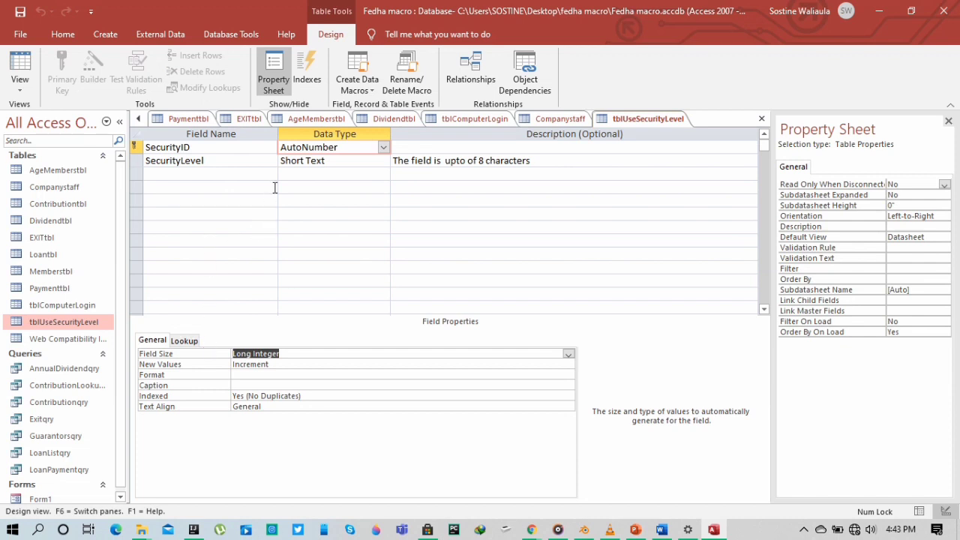
left_click(347, 172)
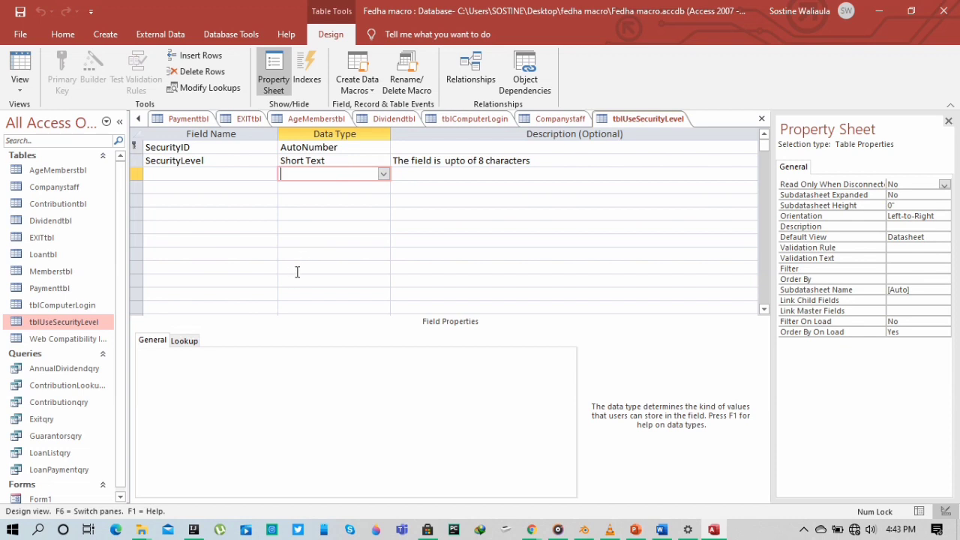
left_click(322, 159)
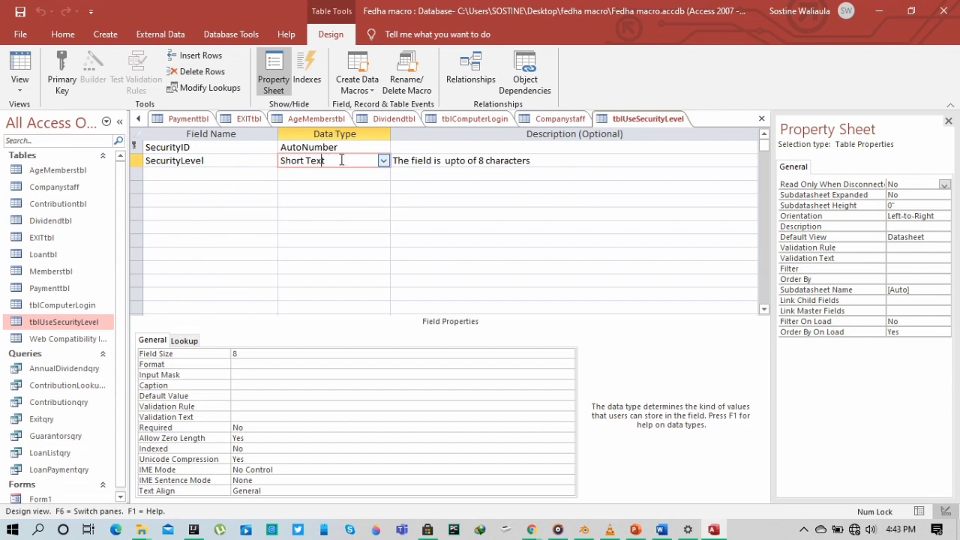
left_click(349, 149)
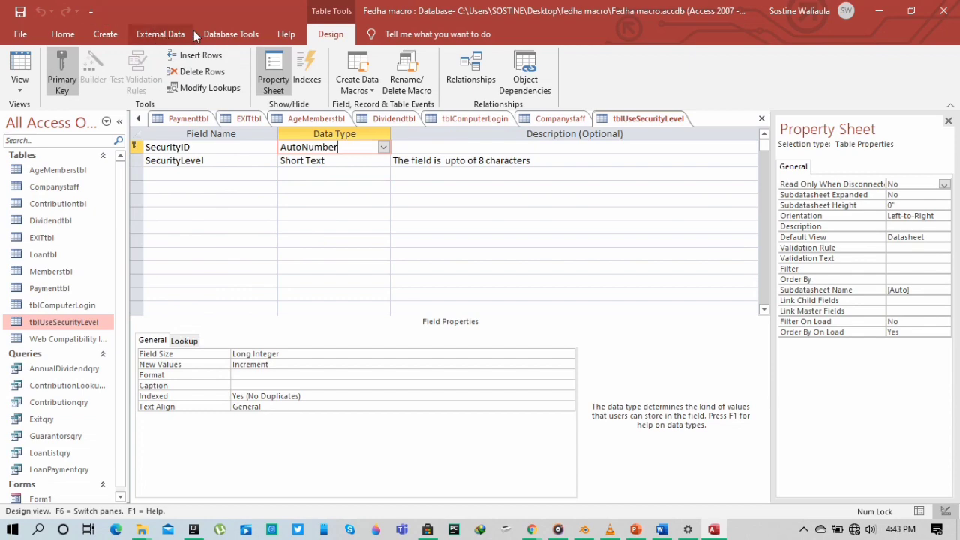
Open the database relationships diagram and spread Dividendtbl, Paymenttbl, EXITtbl and Loantbl farther away from Memberstbl.
left_click(229, 34)
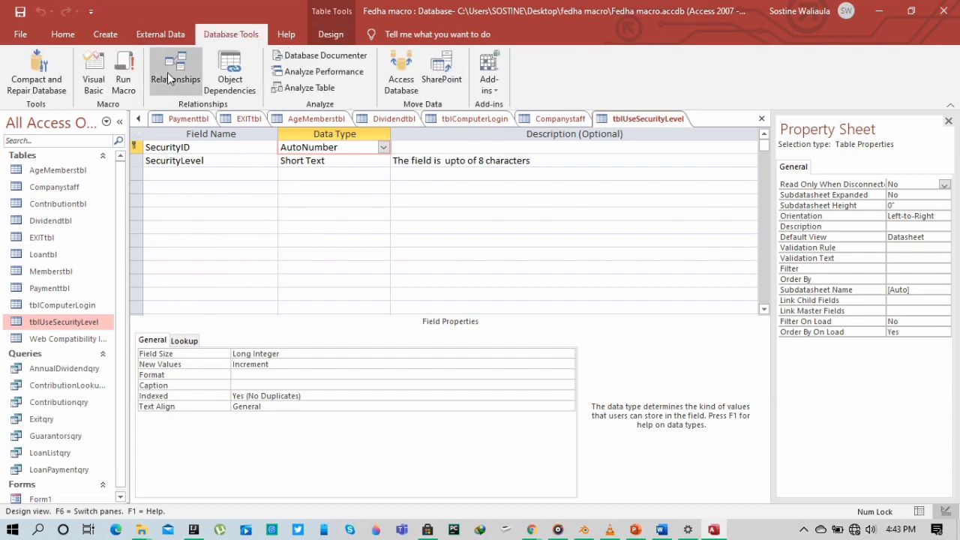
left_click(169, 69)
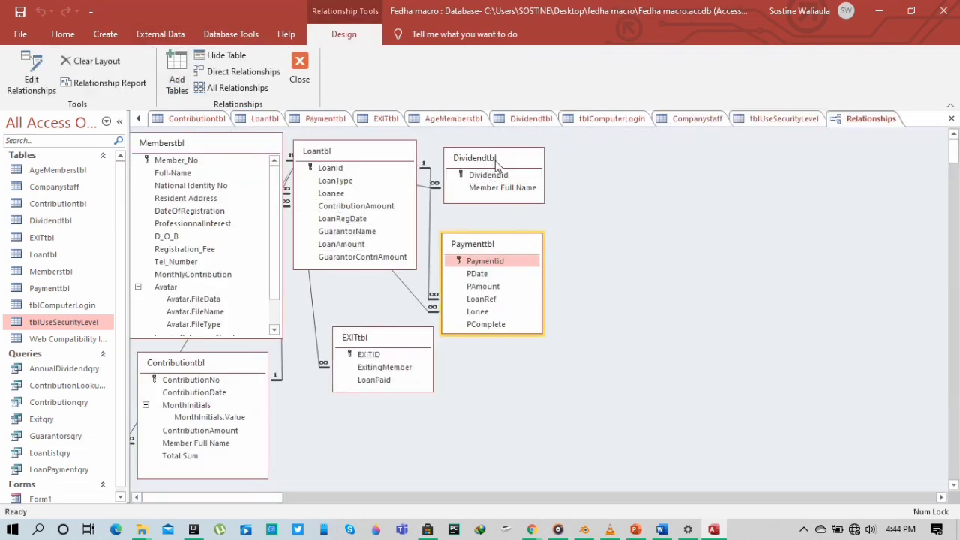
left_click_drag(495, 160, 846, 155)
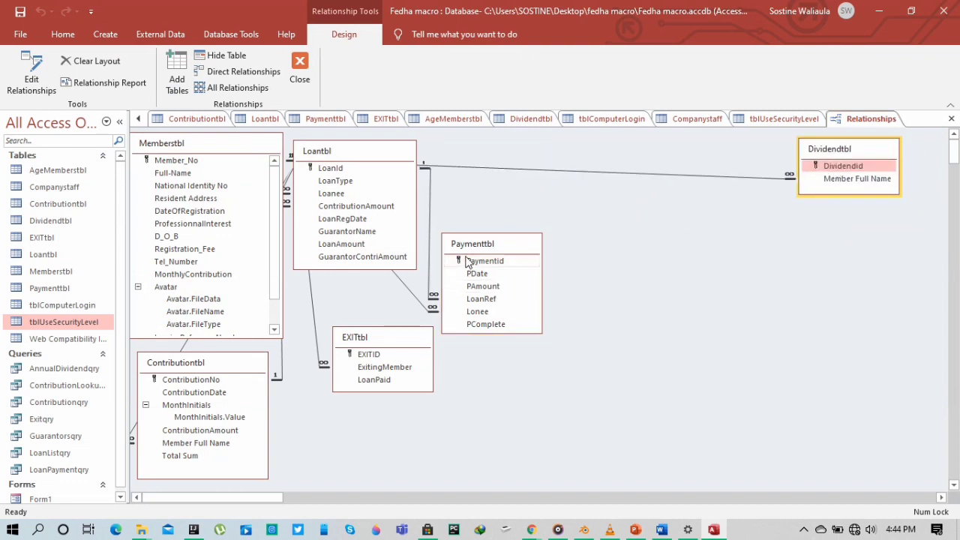
left_click_drag(515, 248, 848, 382)
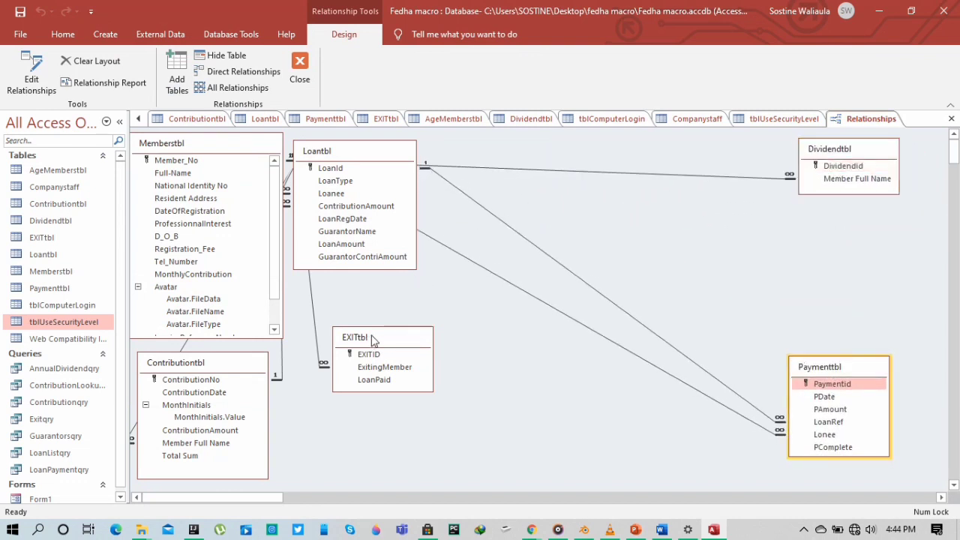
left_click_drag(375, 339, 594, 421)
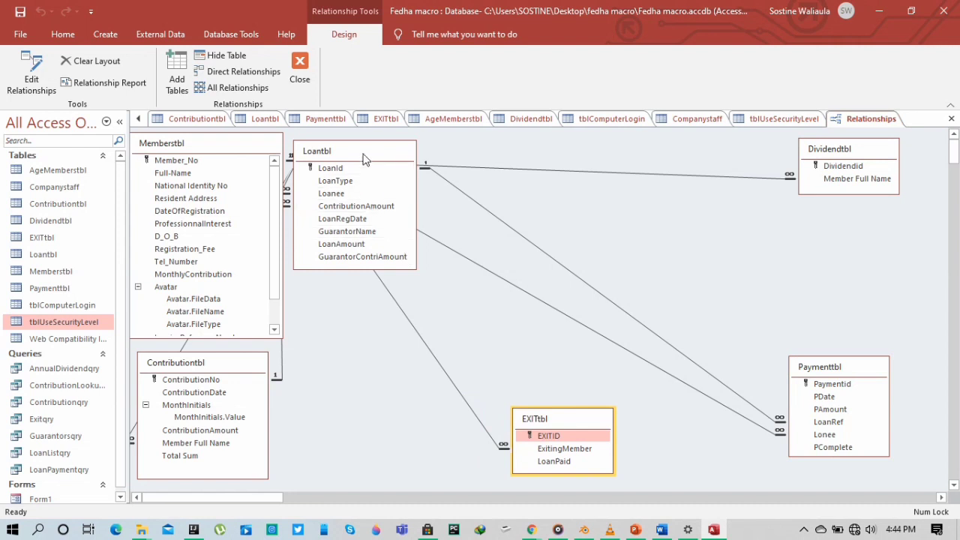
left_click_drag(365, 159, 678, 176)
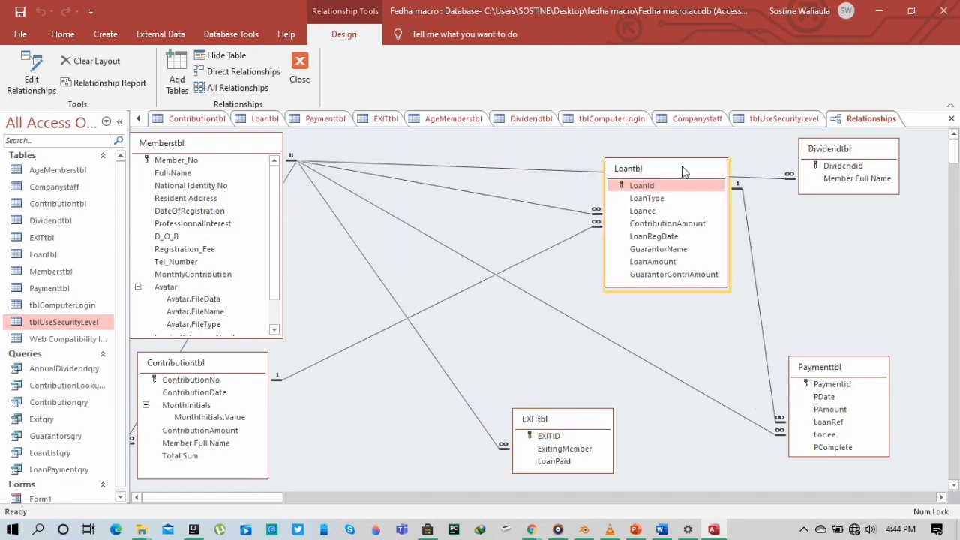
Collapse the Avatar subfields in Memberstbl and move Contributiontbl slightly away from Memberstbl in the relationships diagram.
left_click(138, 288)
left_click(207, 373)
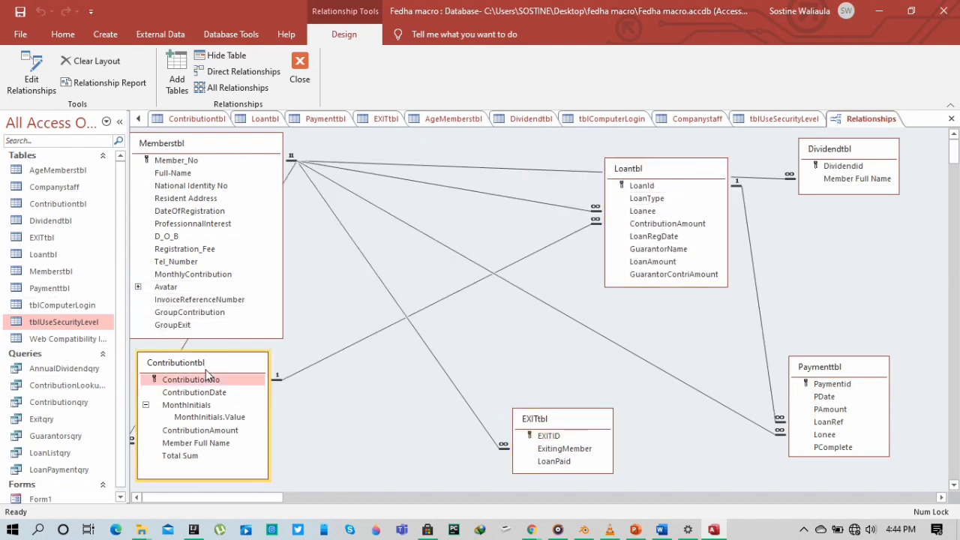
left_click_drag(206, 369, 226, 381)
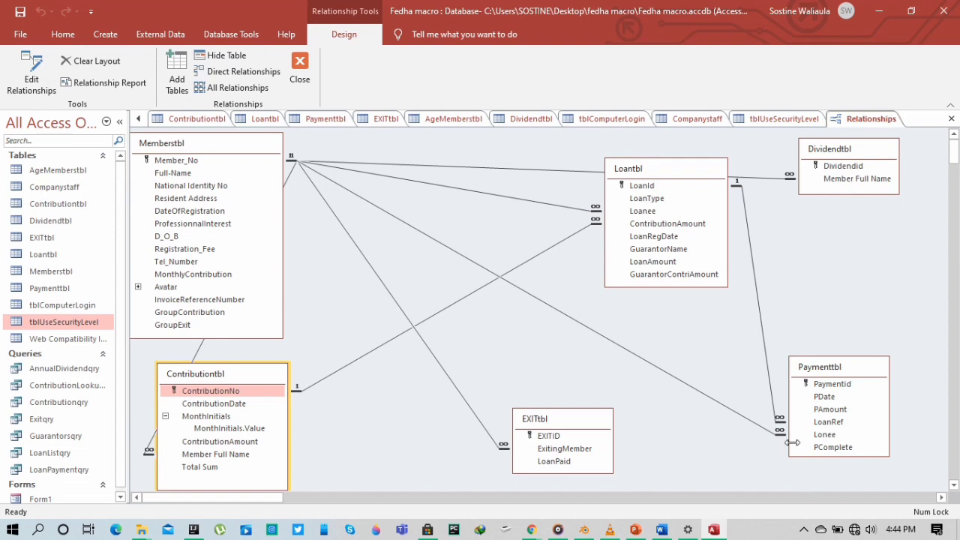
Examine the relationship lines linking Memberstbl to Paymenttbl, Loantbl to Paymenttbl, Contributiontbl to Loantbl, and Memberstbl to Contributiontbl.
left_click(732, 410)
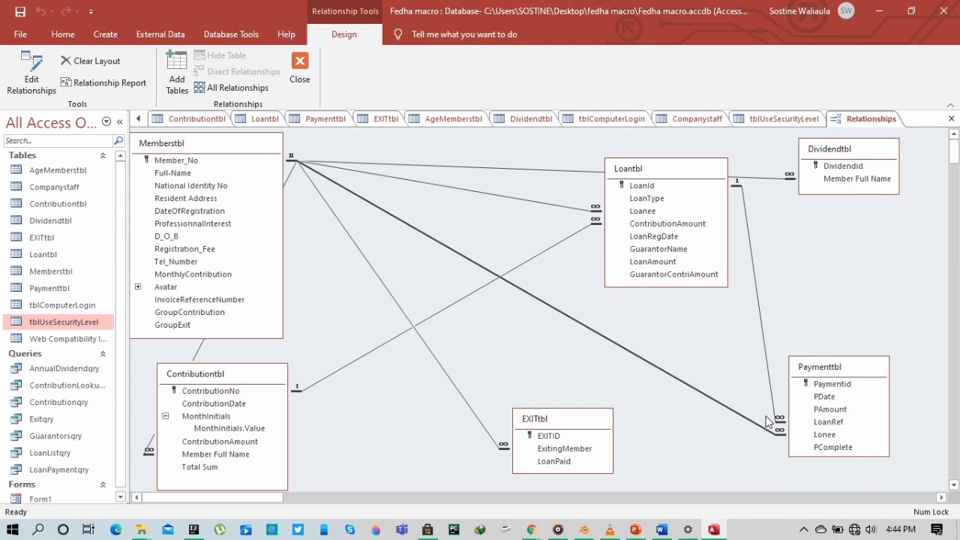
left_click(759, 293)
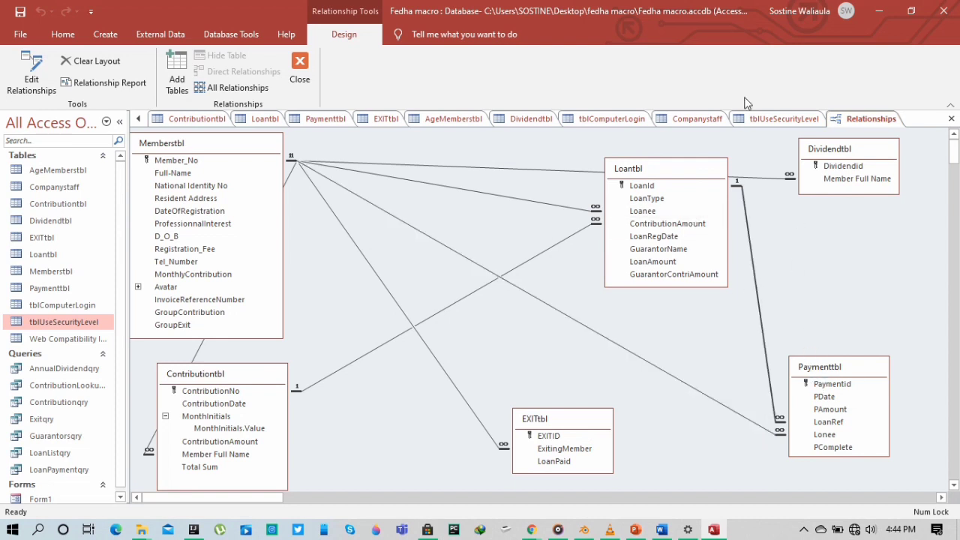
left_click(766, 185)
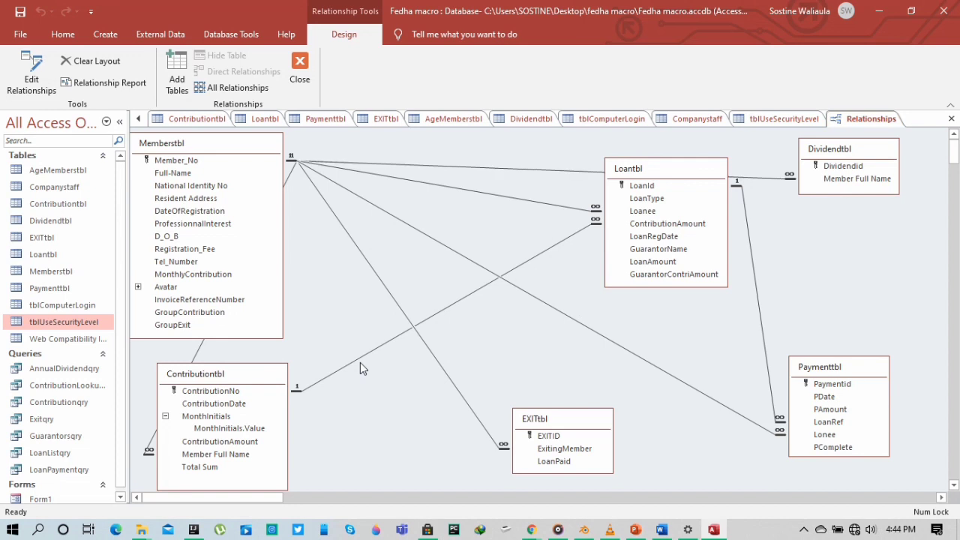
left_click(366, 354)
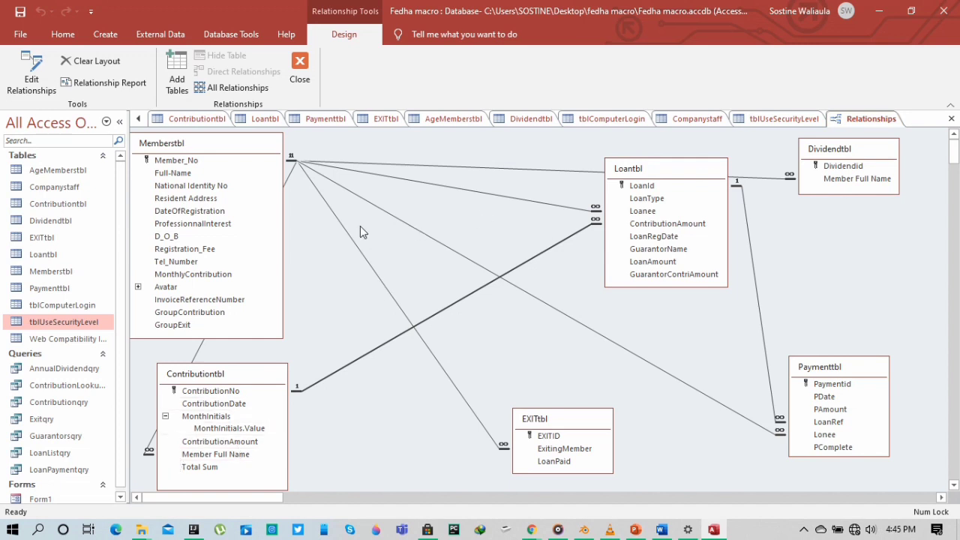
left_click(289, 178)
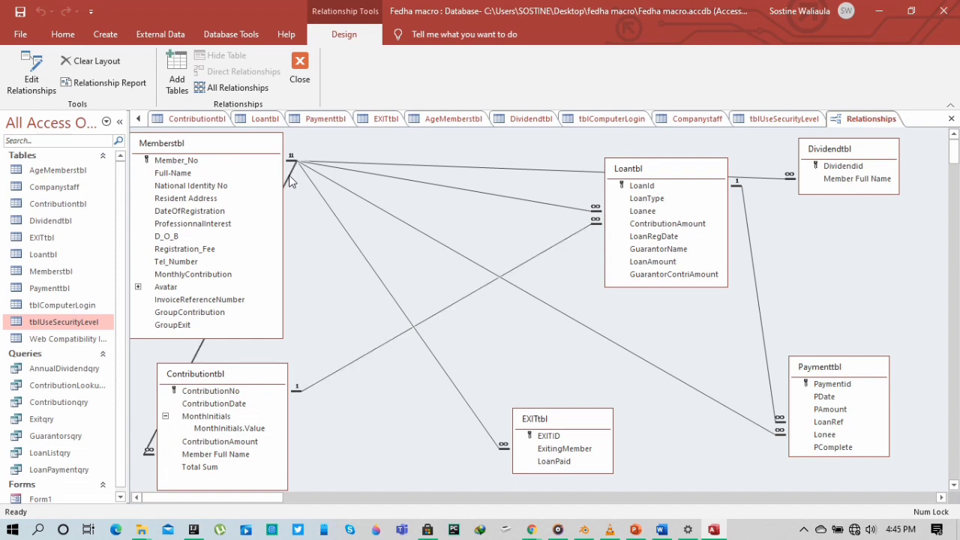
Close the relationships diagram and save the changes to its layout.
left_click(306, 74)
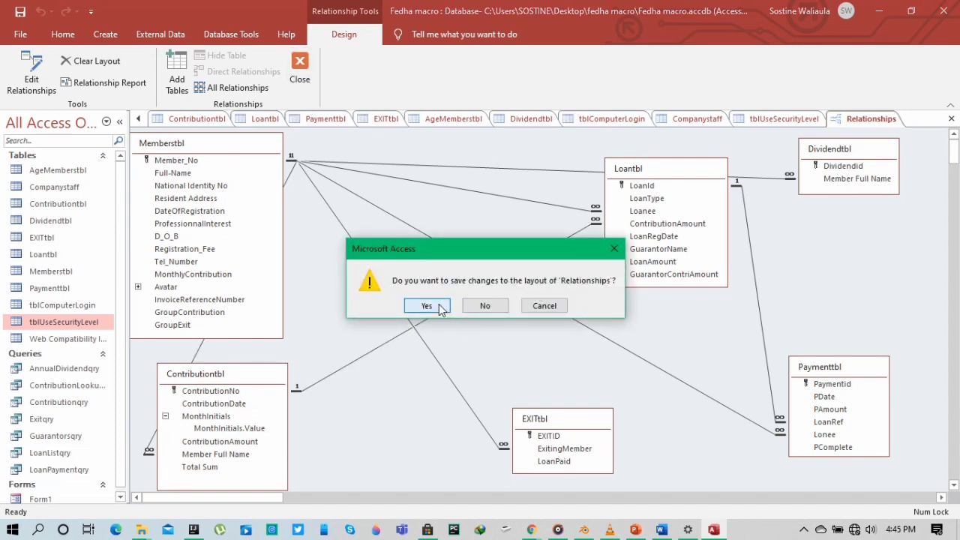
left_click(431, 305)
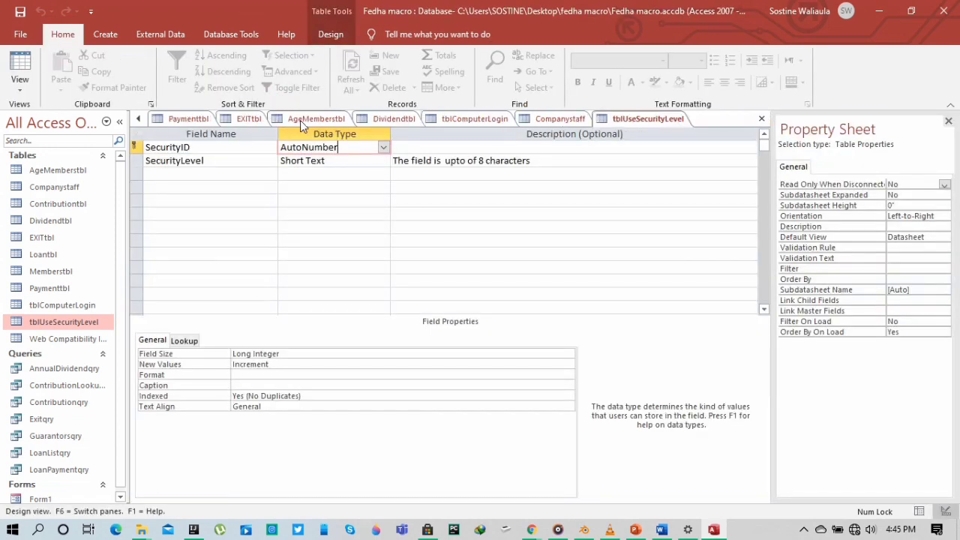
Bring up the available window commands for the open AgeMemberstbl table.
right_click(300, 120)
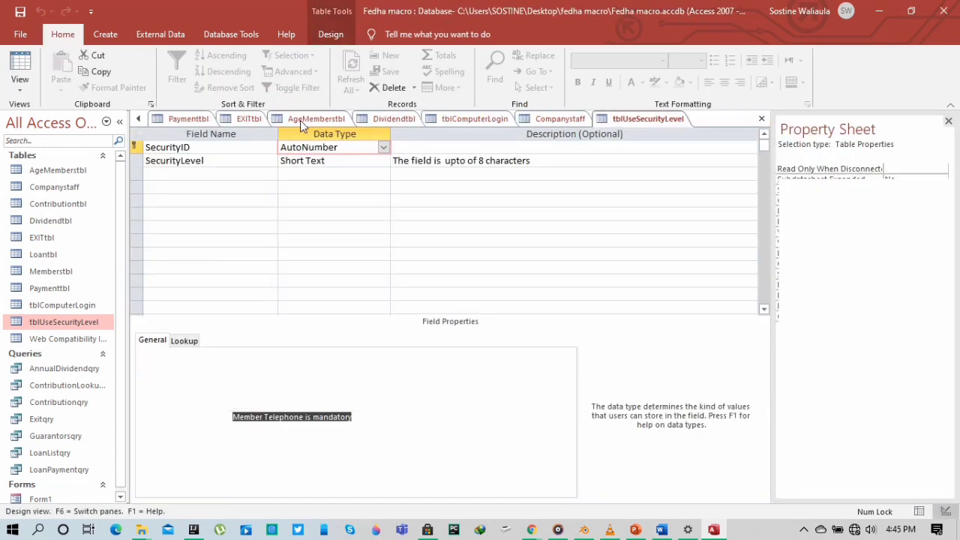